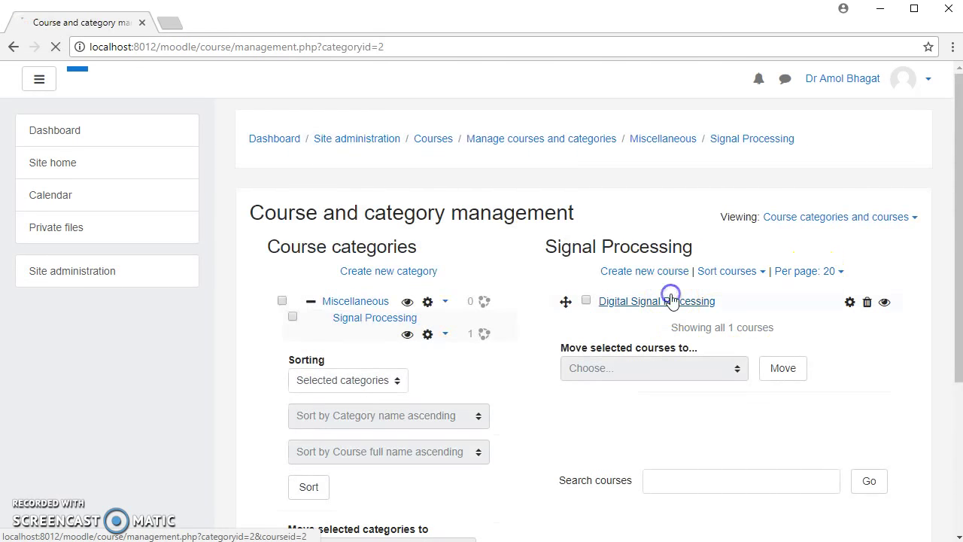
Open the details of the Digital Signal Processing course in the Signal Processing category and review its settings and available actions
{"action": "left_click", "coordinate": [672, 301]}
{"action": "scroll", "coordinate": [835, 335], "scroll_direction": "down", "scroll_amount": 7}
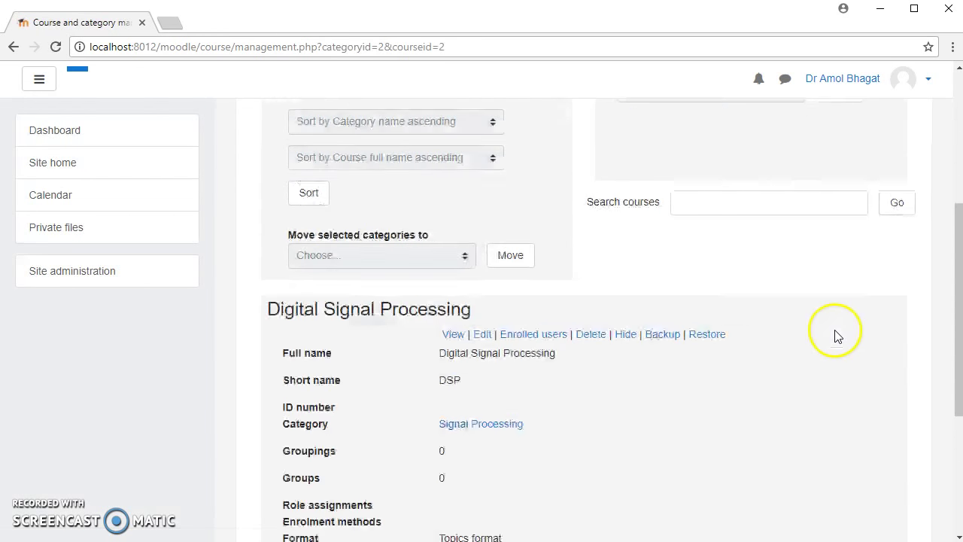
{"action": "scroll", "coordinate": [847, 343], "scroll_direction": "up", "scroll_amount": 2}
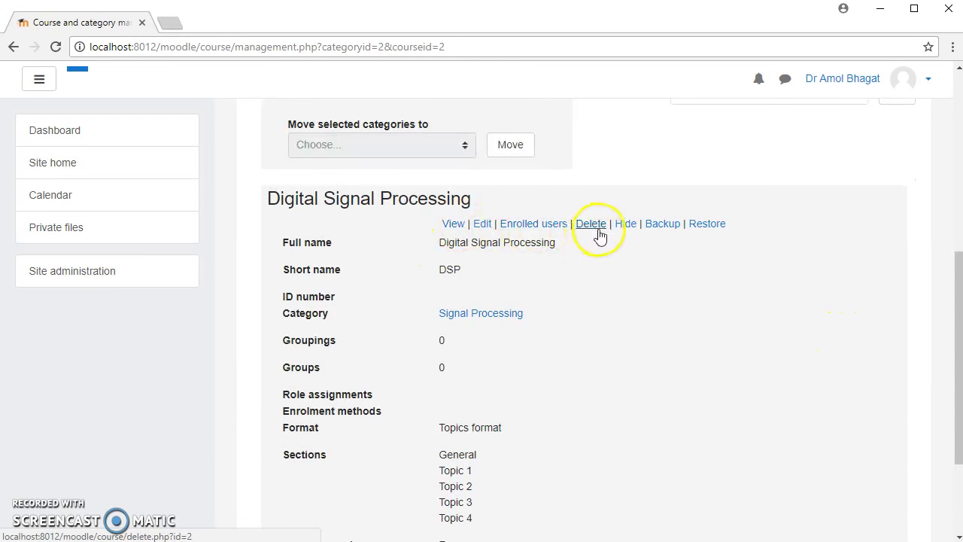
{"action": "scroll", "coordinate": [726, 316], "scroll_direction": "down", "scroll_amount": 2}
{"action": "scroll", "coordinate": [730, 315], "scroll_direction": "up", "scroll_amount": 1}
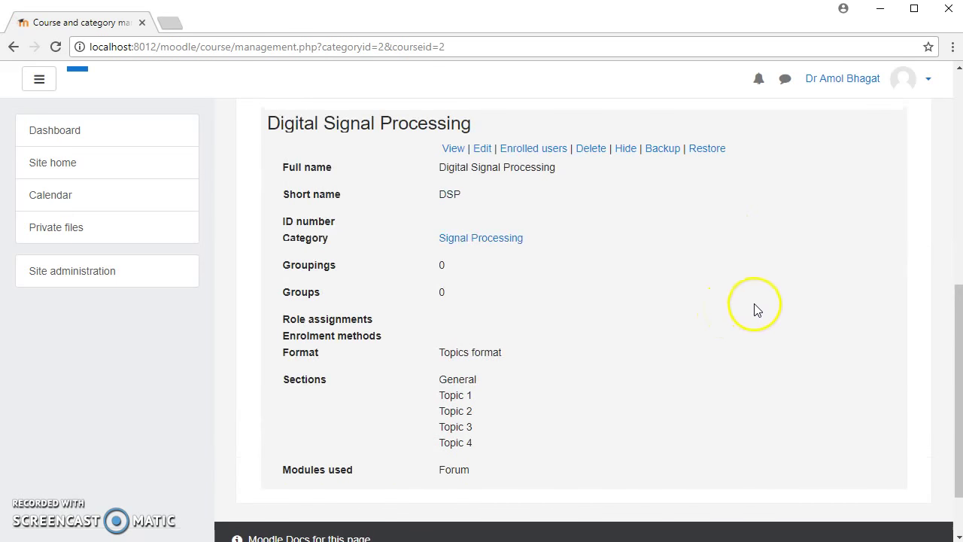
{"action": "scroll", "coordinate": [756, 310], "scroll_direction": "down", "scroll_amount": 1}
{"action": "scroll", "coordinate": [755, 310], "scroll_direction": "up", "scroll_amount": 2}
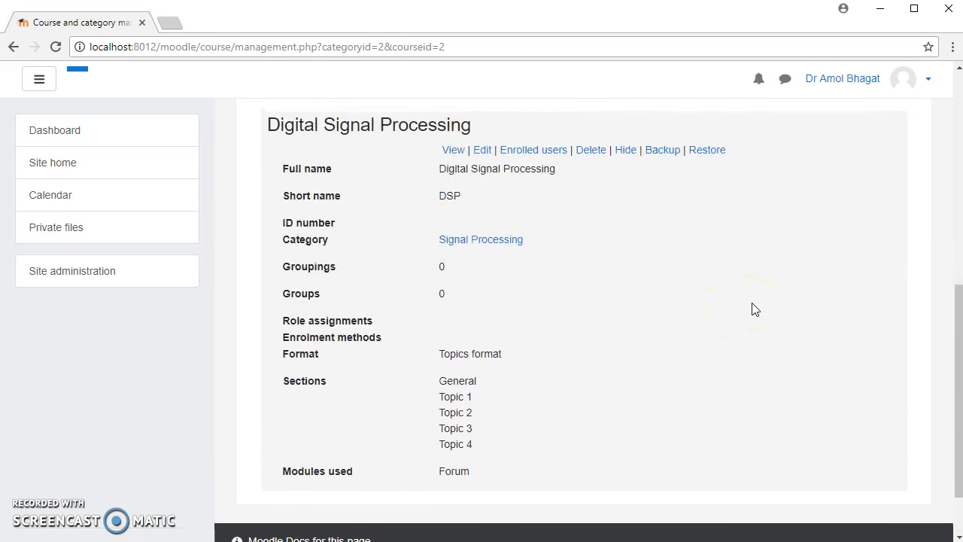
{"action": "scroll", "coordinate": [755, 309], "scroll_direction": "down", "scroll_amount": 1}
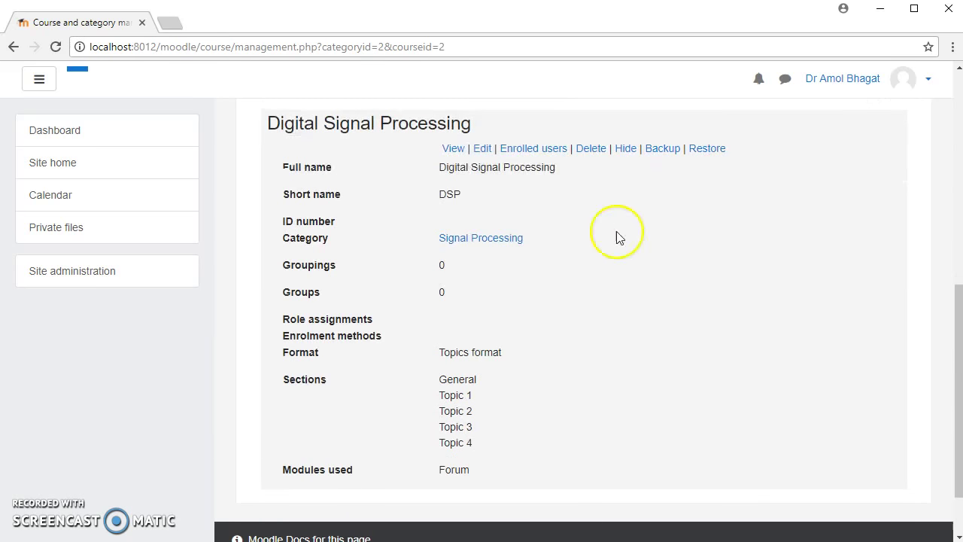
Open the course's enrolled users and examine the participant status filters and the actions offered for selected users
{"action": "left_click", "coordinate": [540, 148]}
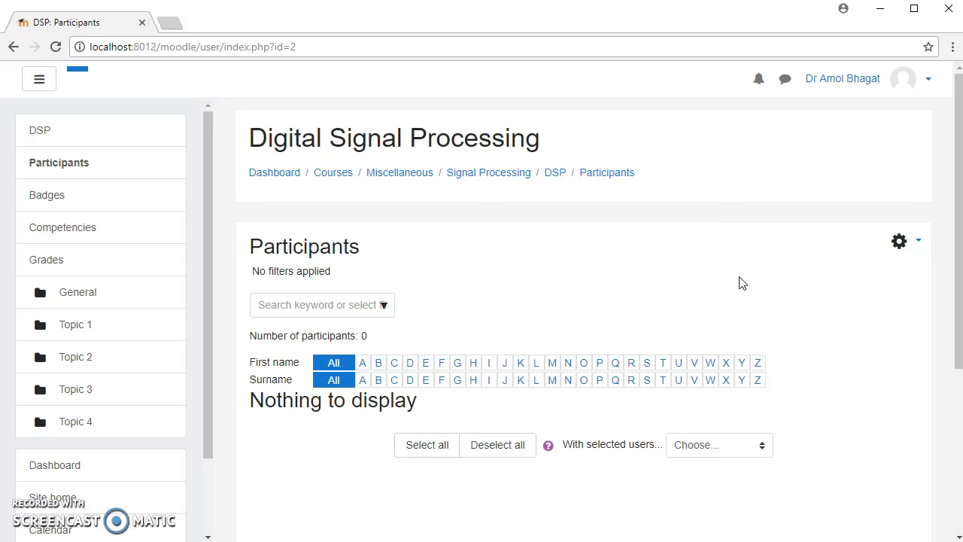
{"action": "scroll", "coordinate": [742, 282], "scroll_direction": "down", "scroll_amount": 3}
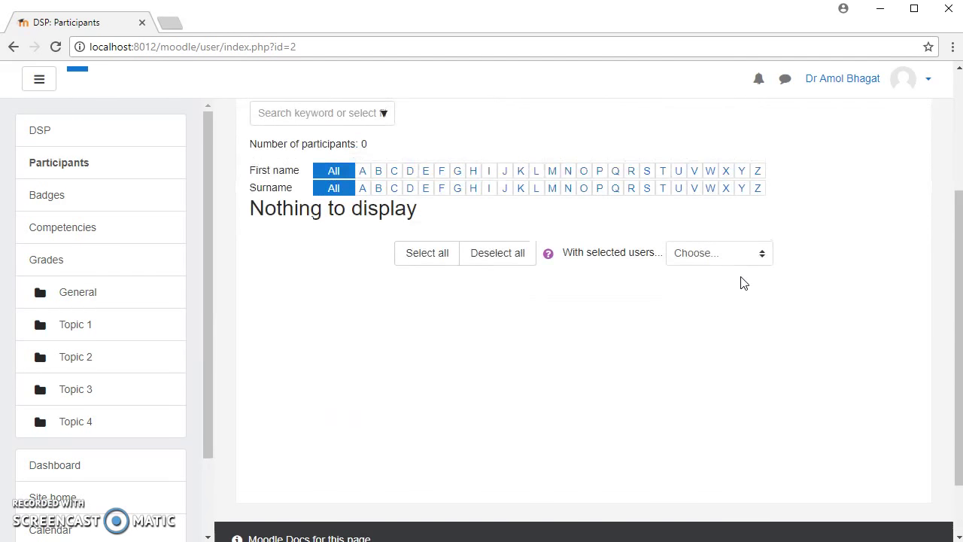
{"action": "scroll", "coordinate": [744, 282], "scroll_direction": "up", "scroll_amount": 1}
{"action": "left_click", "coordinate": [756, 331]}
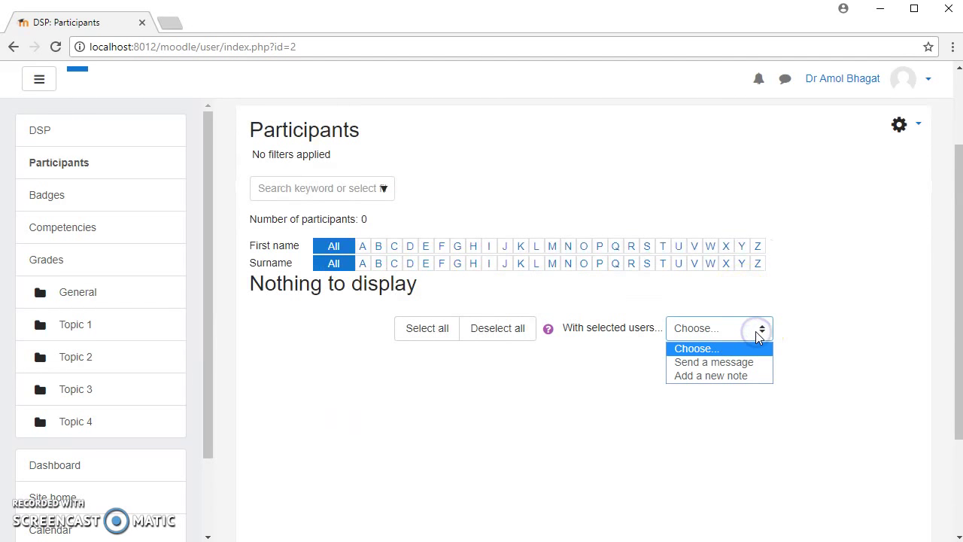
{"action": "left_click", "coordinate": [756, 331]}
{"action": "left_click", "coordinate": [345, 186]}
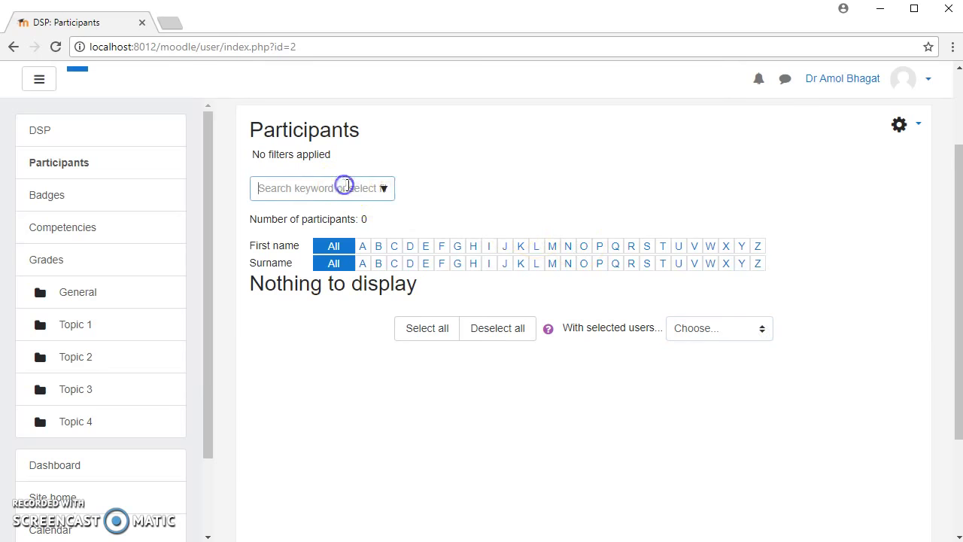
{"action": "left_click", "coordinate": [384, 189]}
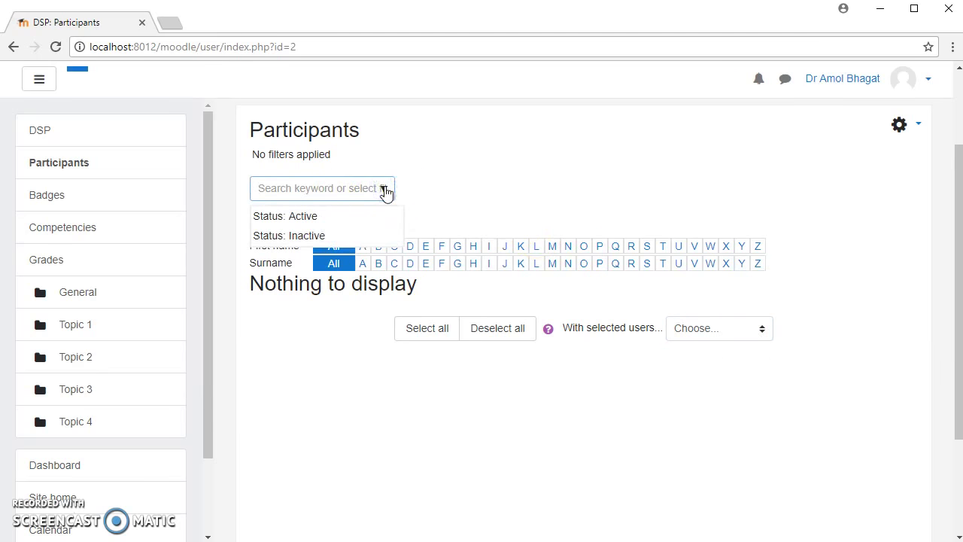
{"action": "scroll", "coordinate": [265, 307], "scroll_direction": "down", "scroll_amount": 2}
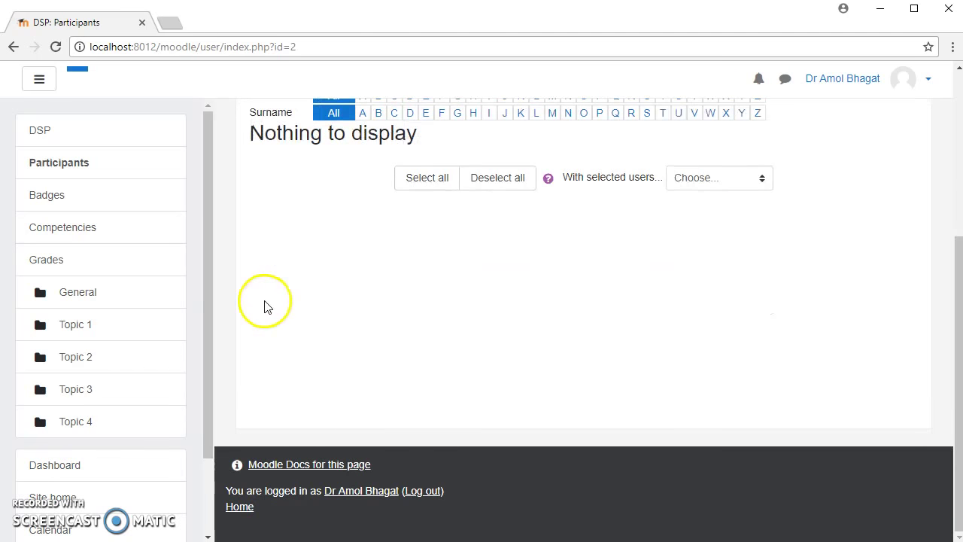
{"action": "left_click_drag", "start_coordinate": [207, 230], "coordinate": [207, 355]}
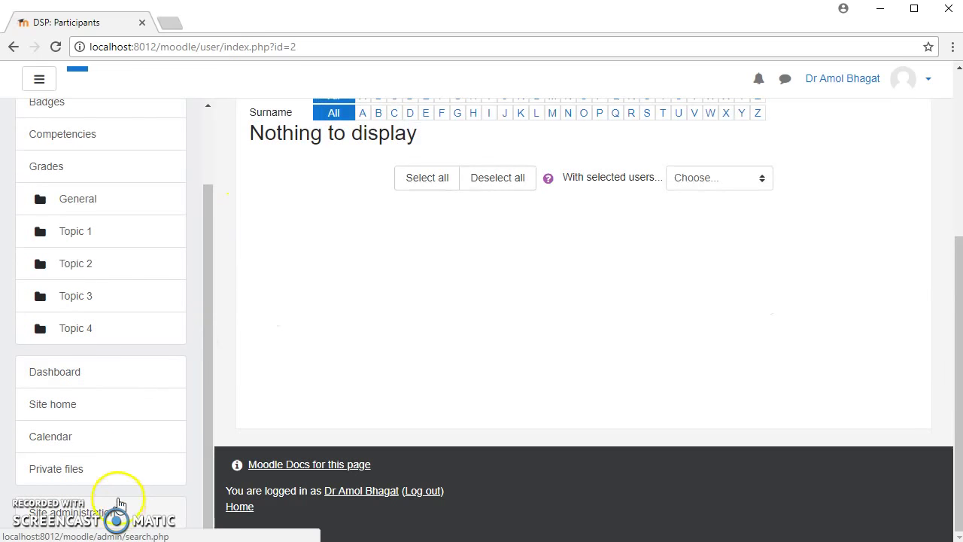
{"action": "scroll", "coordinate": [351, 330], "scroll_direction": "up", "scroll_amount": 3}
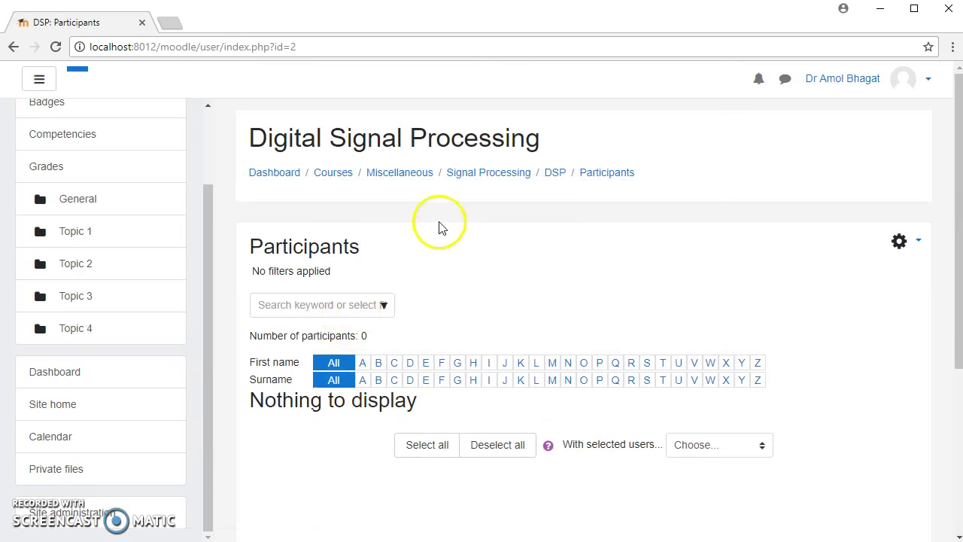
Return to course management through site administration and display the Digital Signal Processing course details in the Signal Processing category
{"action": "left_click", "coordinate": [66, 278]}
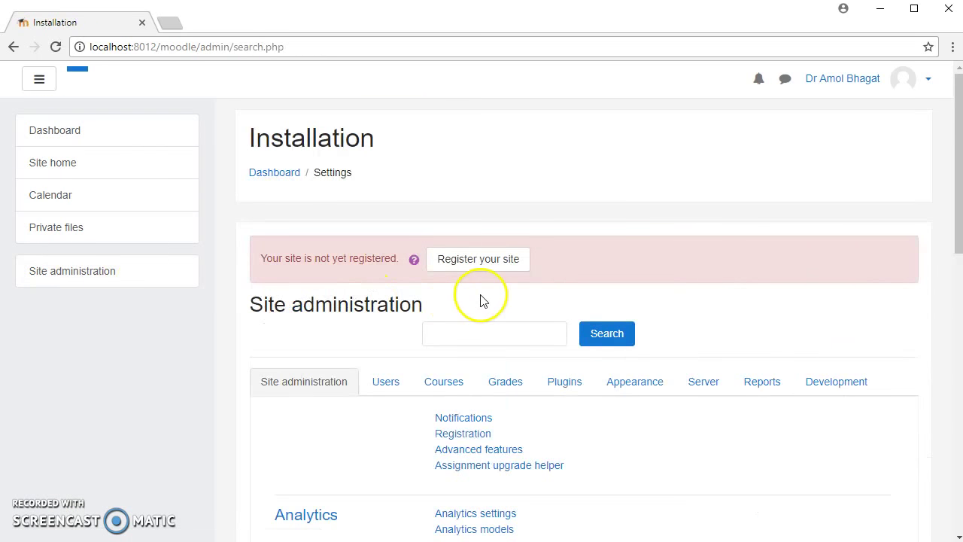
{"action": "scroll", "coordinate": [482, 299], "scroll_direction": "down", "scroll_amount": 2}
{"action": "left_click", "coordinate": [433, 243]}
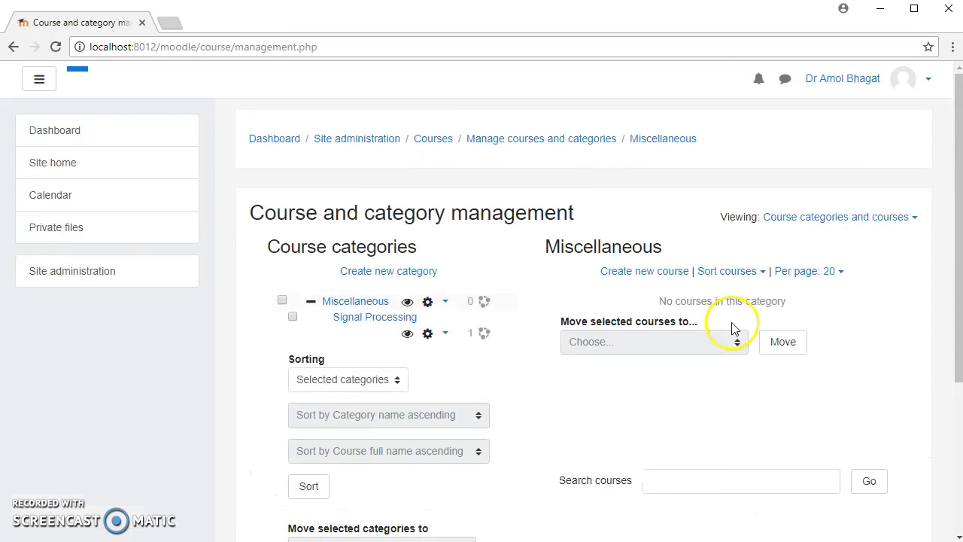
{"action": "left_click", "coordinate": [369, 322]}
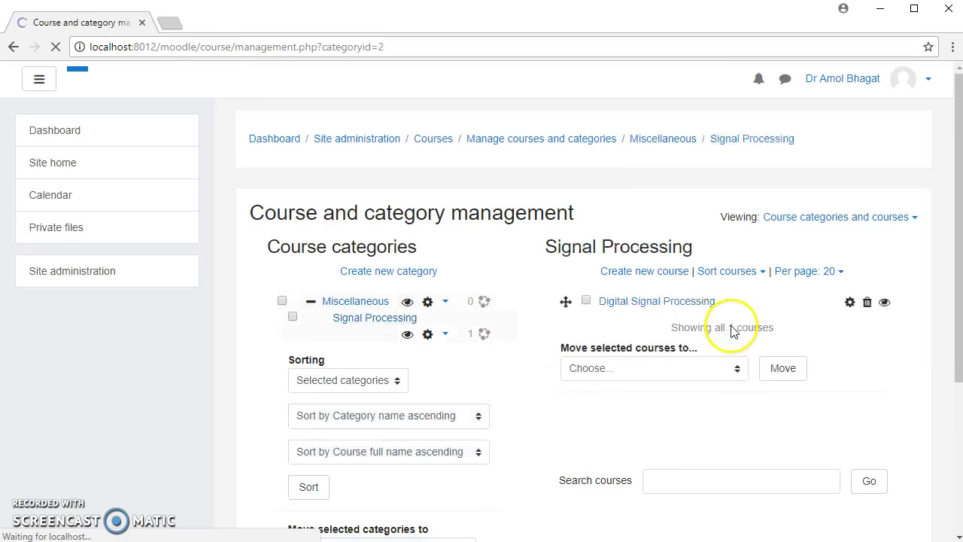
{"action": "left_click", "coordinate": [687, 301]}
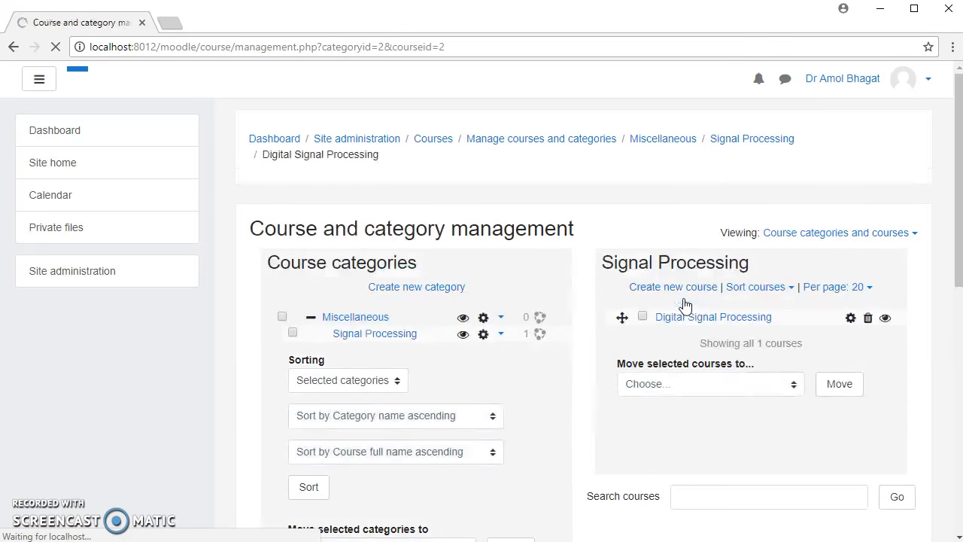
{"action": "left_click", "coordinate": [763, 316]}
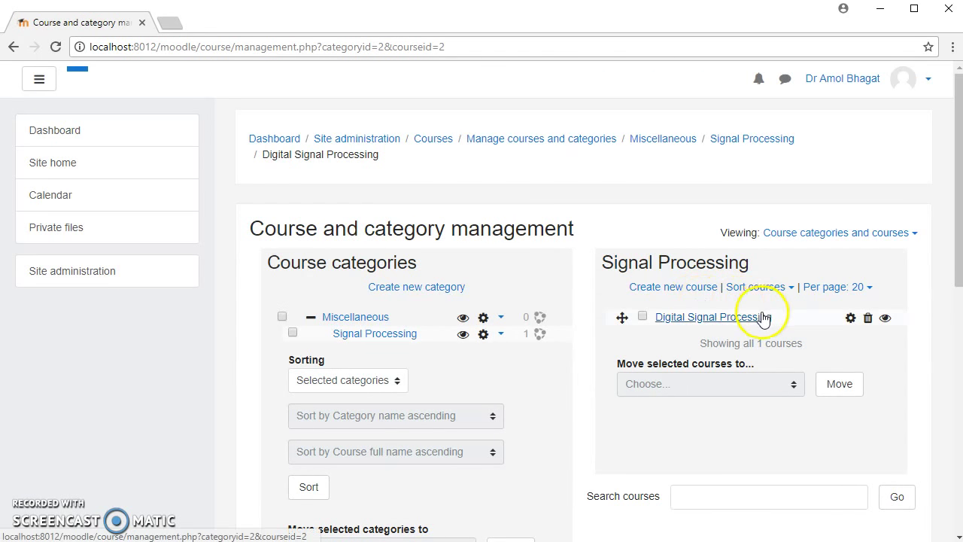
{"action": "scroll", "coordinate": [764, 311], "scroll_direction": "down", "scroll_amount": 1}
{"action": "scroll", "coordinate": [678, 287], "scroll_direction": "down", "scroll_amount": 6}
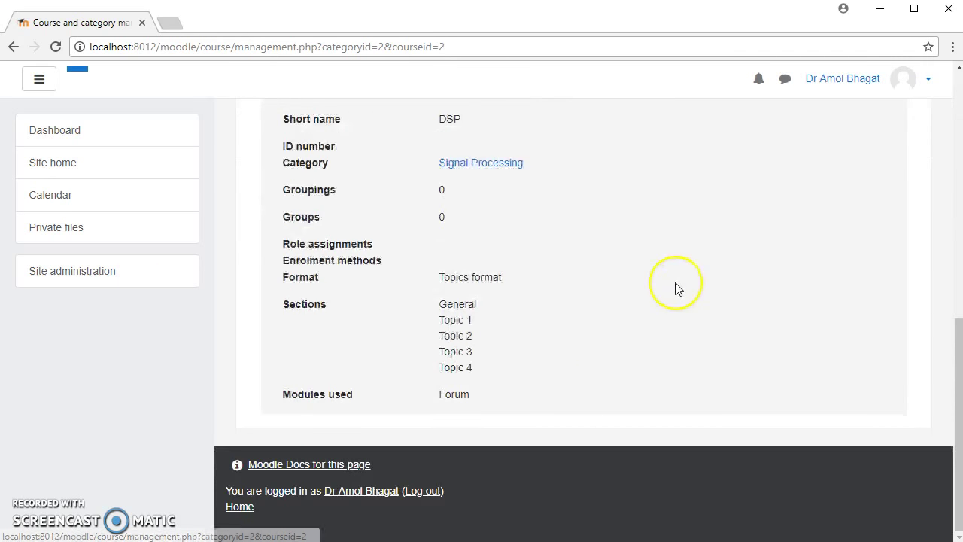
View the Digital Signal Processing course page and look through its announcements and topic sections
{"action": "scroll", "coordinate": [676, 289], "scroll_direction": "up", "scroll_amount": 2}
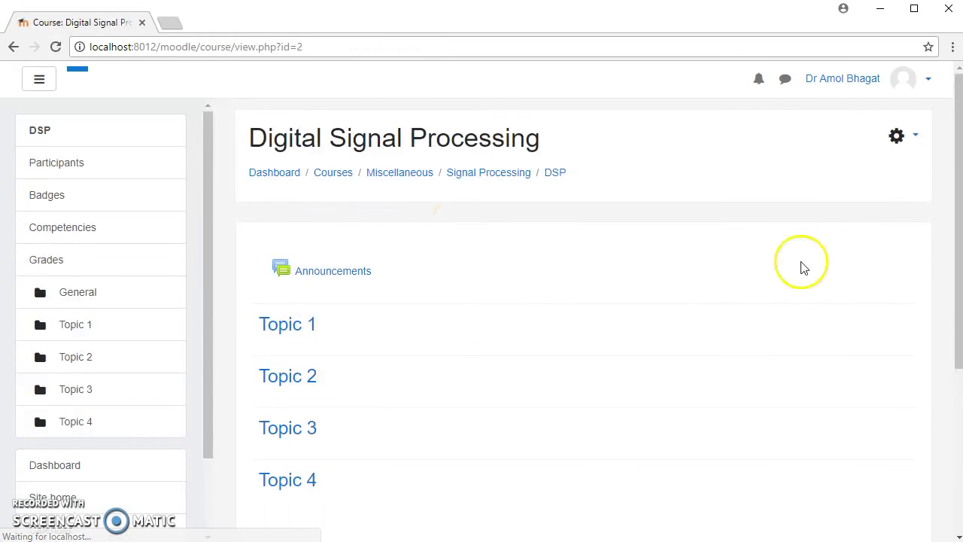
{"action": "scroll", "coordinate": [486, 310], "scroll_direction": "down", "scroll_amount": 2}
{"action": "scroll", "coordinate": [512, 307], "scroll_direction": "down", "scroll_amount": 2}
{"action": "scroll", "coordinate": [510, 305], "scroll_direction": "up", "scroll_amount": 4}
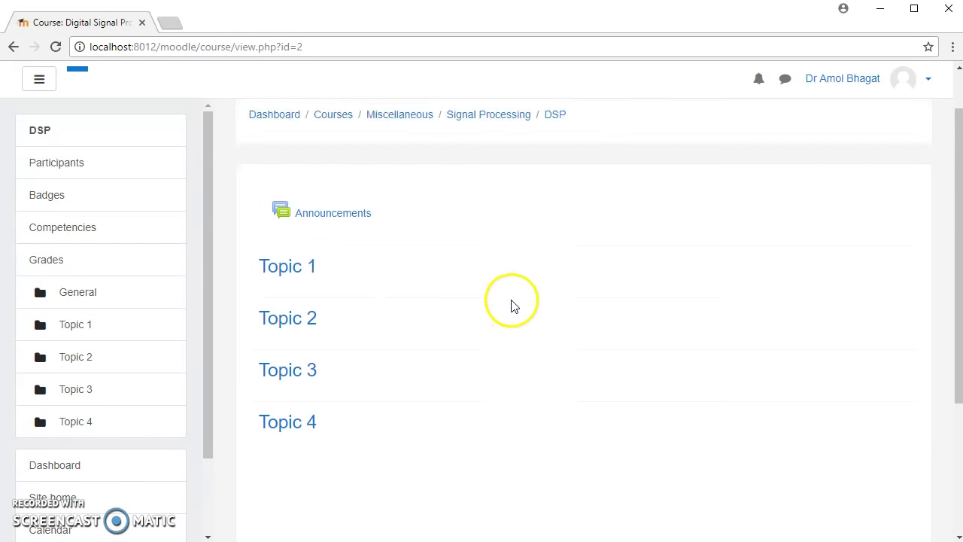
{"action": "scroll", "coordinate": [527, 301], "scroll_direction": "down", "scroll_amount": 1}
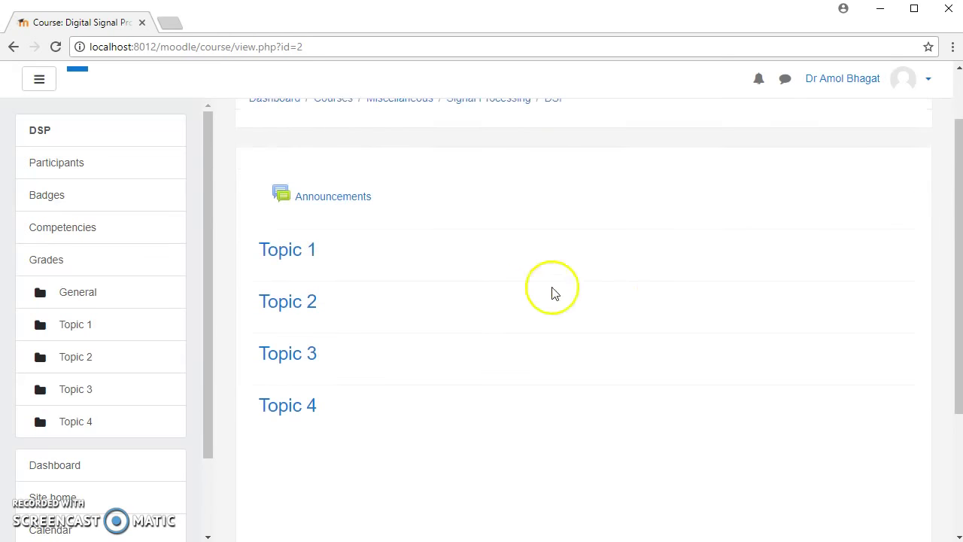
{"action": "scroll", "coordinate": [911, 219], "scroll_direction": "up", "scroll_amount": 1}
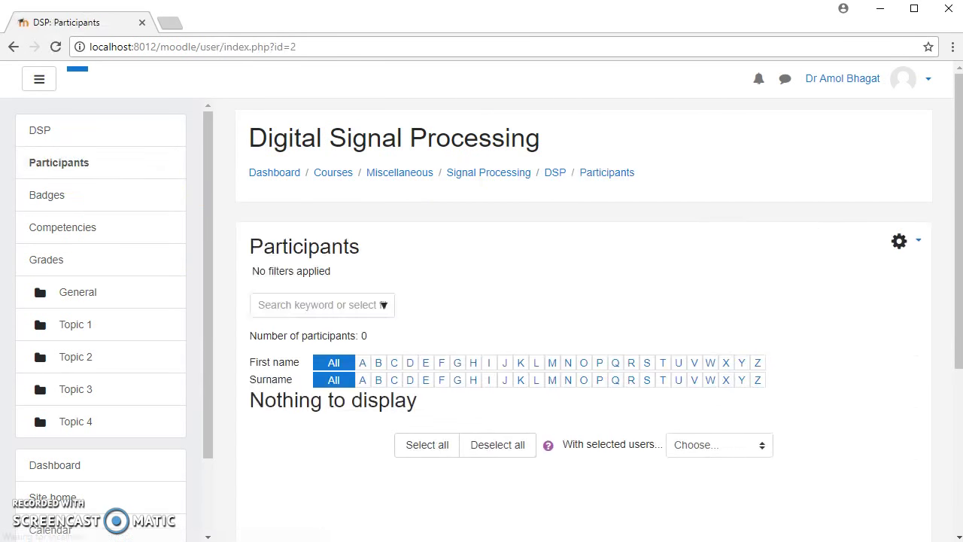
Open the enrolment methods of the Digital Signal Processing course from its participants page
{"action": "left_click", "coordinate": [917, 241]}
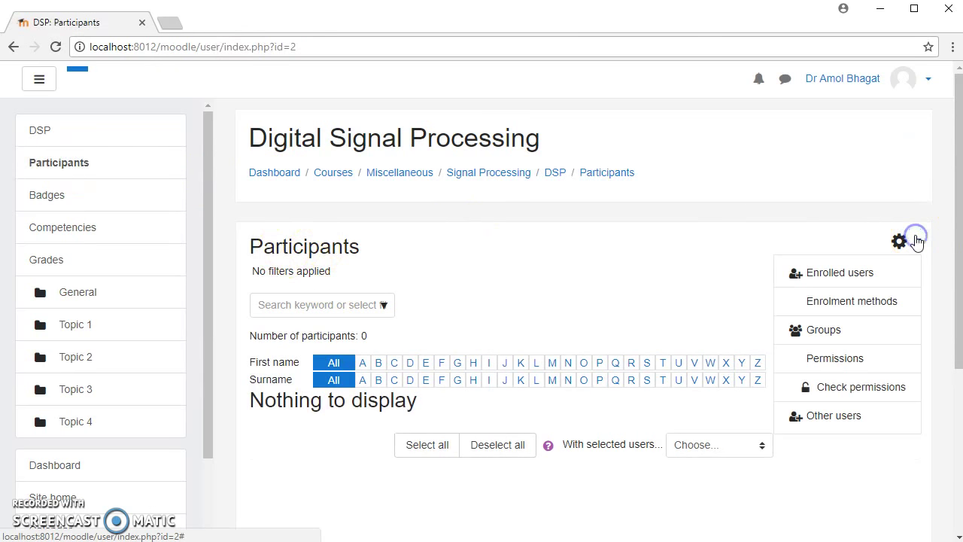
{"action": "left_click", "coordinate": [852, 305]}
{"action": "scroll", "coordinate": [572, 339], "scroll_direction": "down", "scroll_amount": 2}
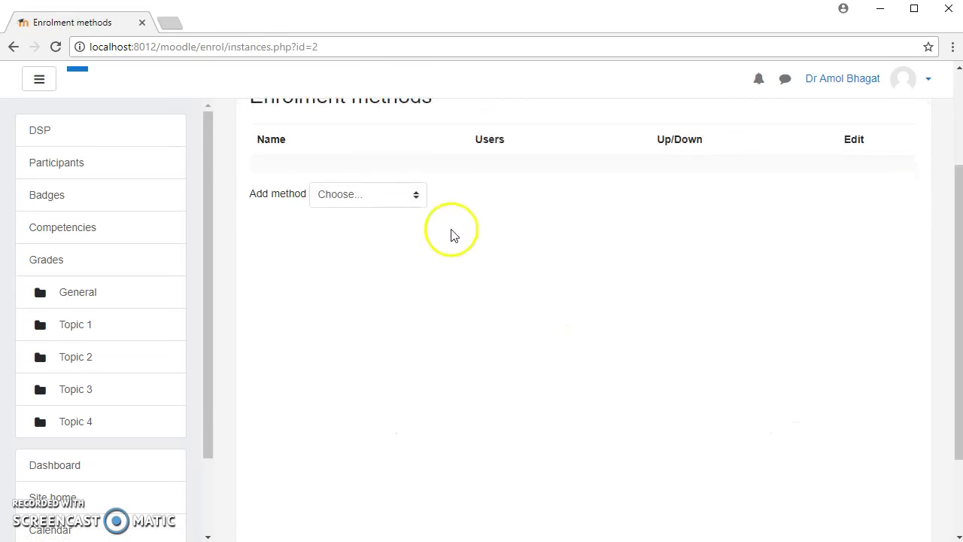
Add the Manual enrolments method to the course, keeping Student as the default role
{"action": "left_click", "coordinate": [410, 195]}
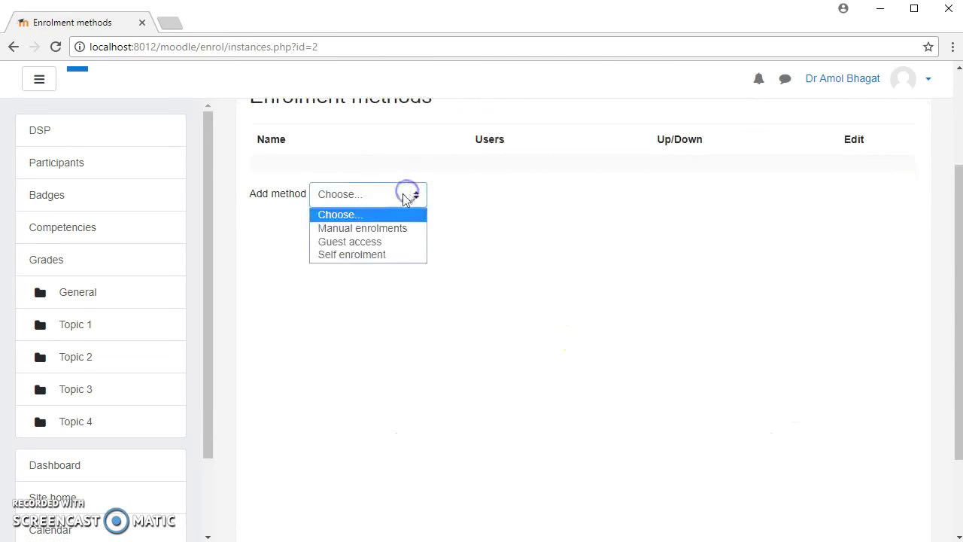
{"action": "left_click", "coordinate": [379, 228]}
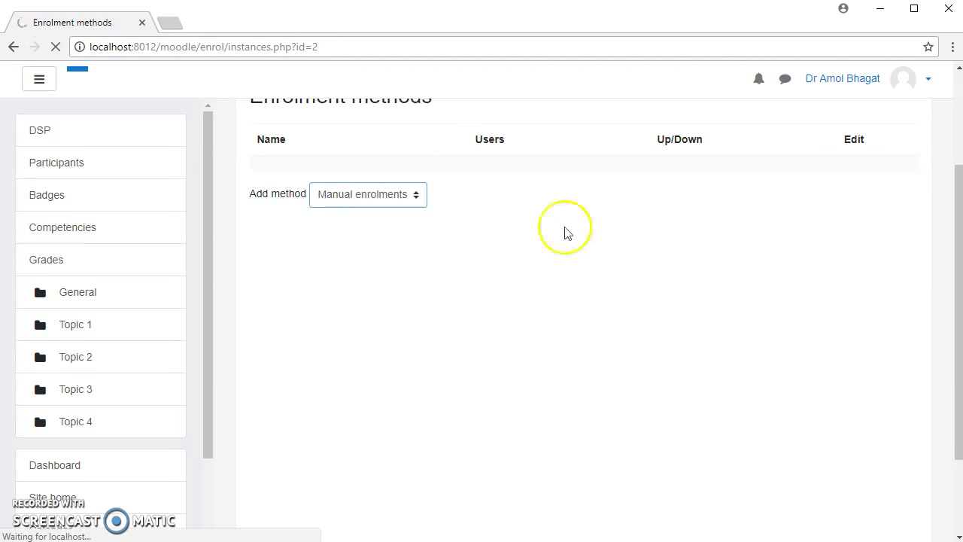
{"action": "scroll", "coordinate": [741, 234], "scroll_direction": "down", "scroll_amount": 1}
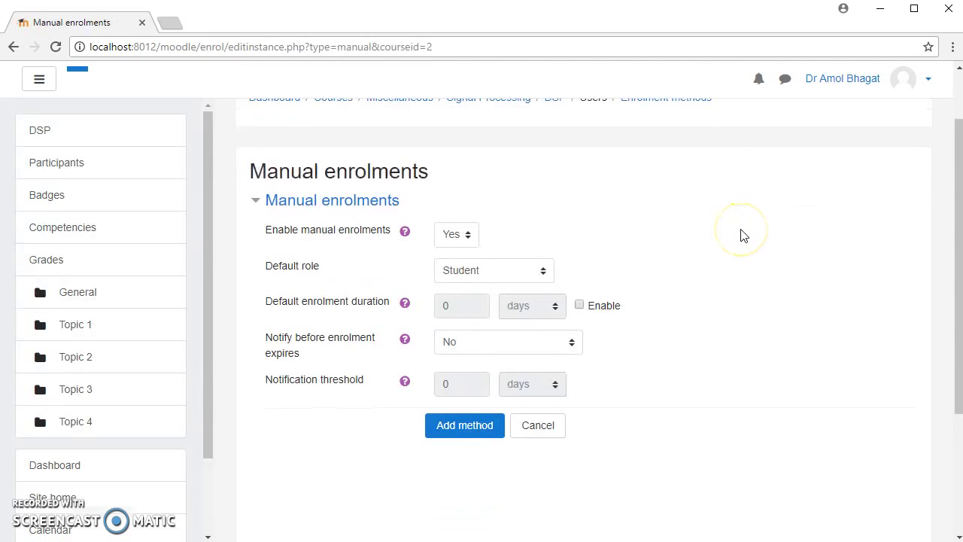
{"action": "left_click", "coordinate": [539, 270]}
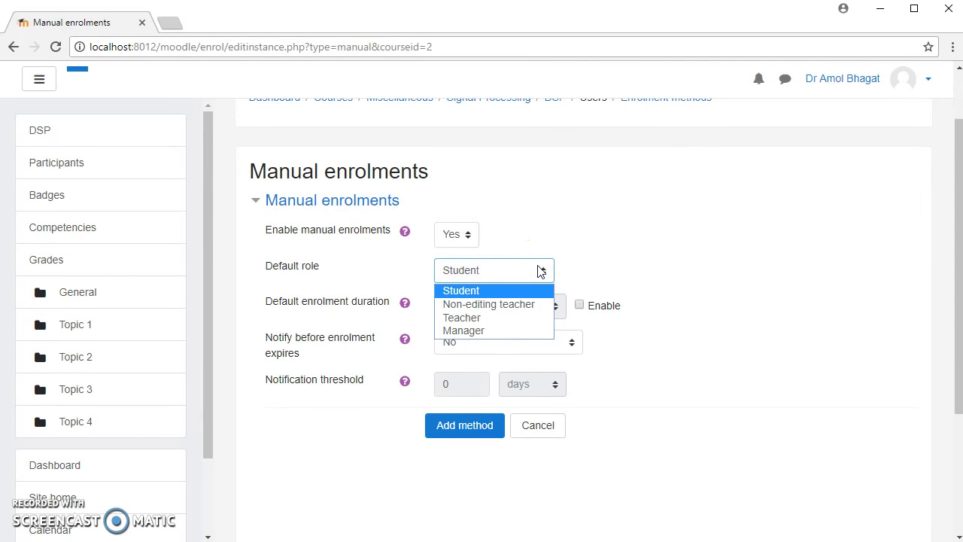
{"action": "left_click", "coordinate": [539, 270]}
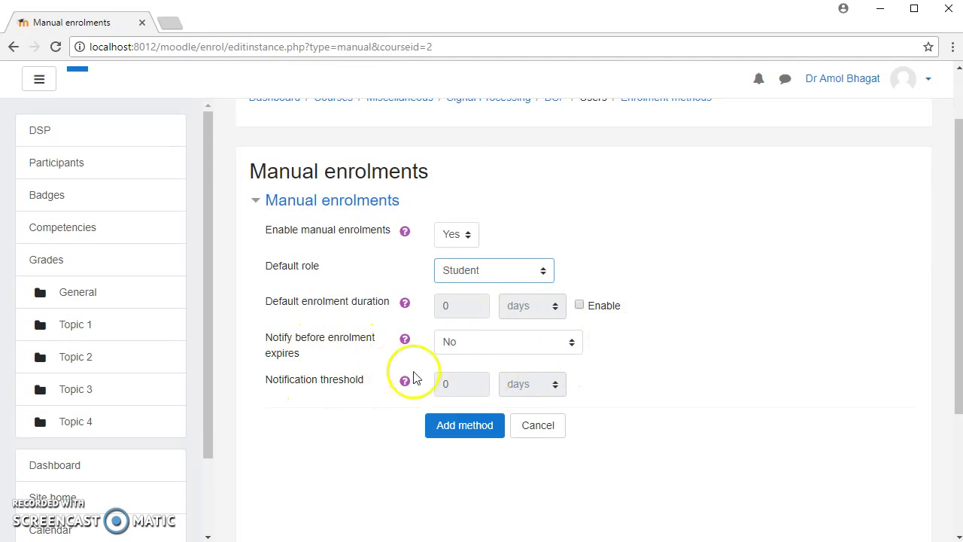
{"action": "left_click", "coordinate": [465, 426]}
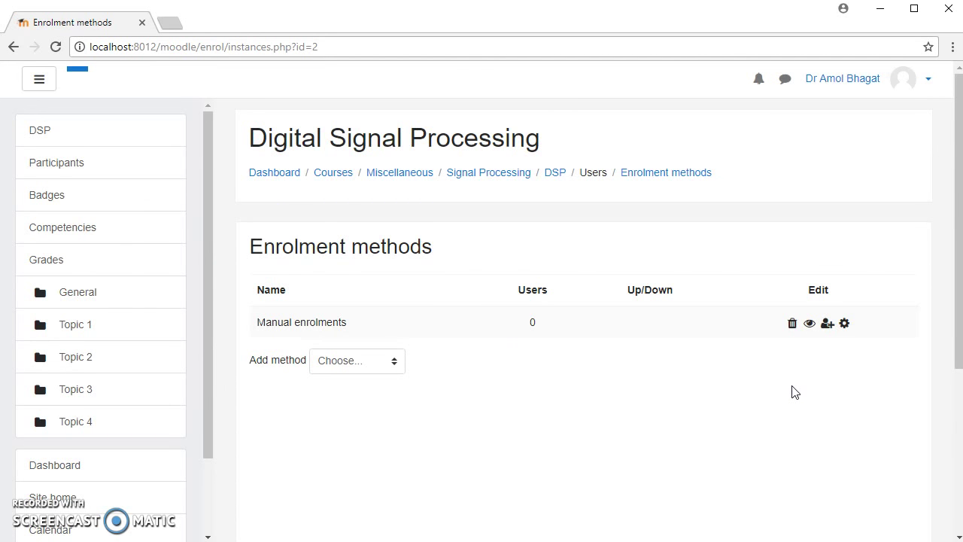
Open user enrolment for the Manual enrolments method and enrol the student account with the Student role and unlimited duration
{"action": "left_click", "coordinate": [827, 324]}
{"action": "scroll", "coordinate": [442, 363], "scroll_direction": "down", "scroll_amount": 1}
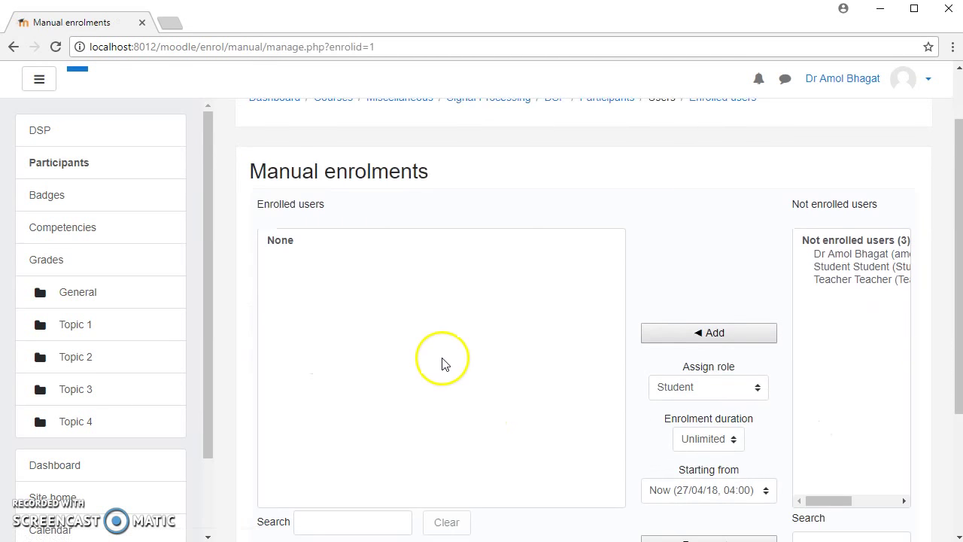
{"action": "left_click", "coordinate": [828, 267]}
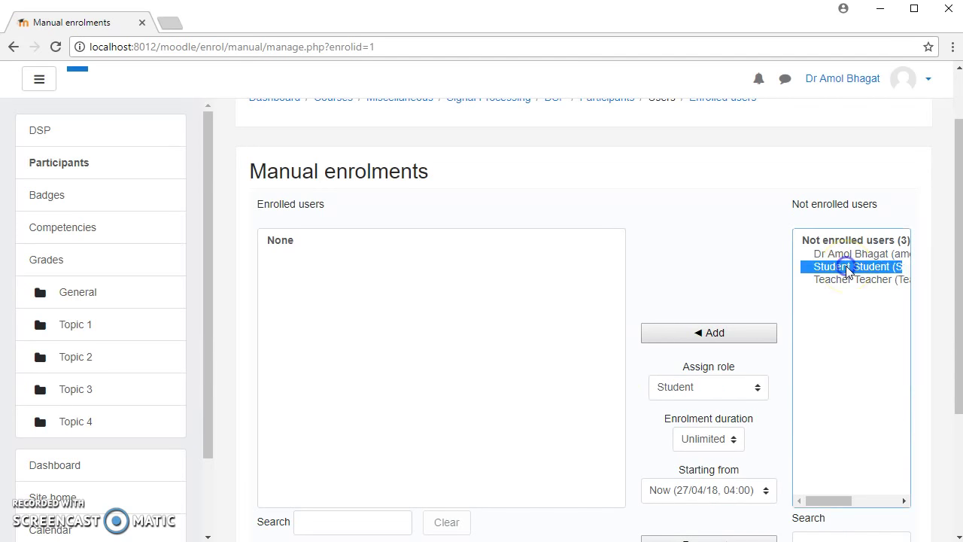
{"action": "left_click", "coordinate": [706, 339]}
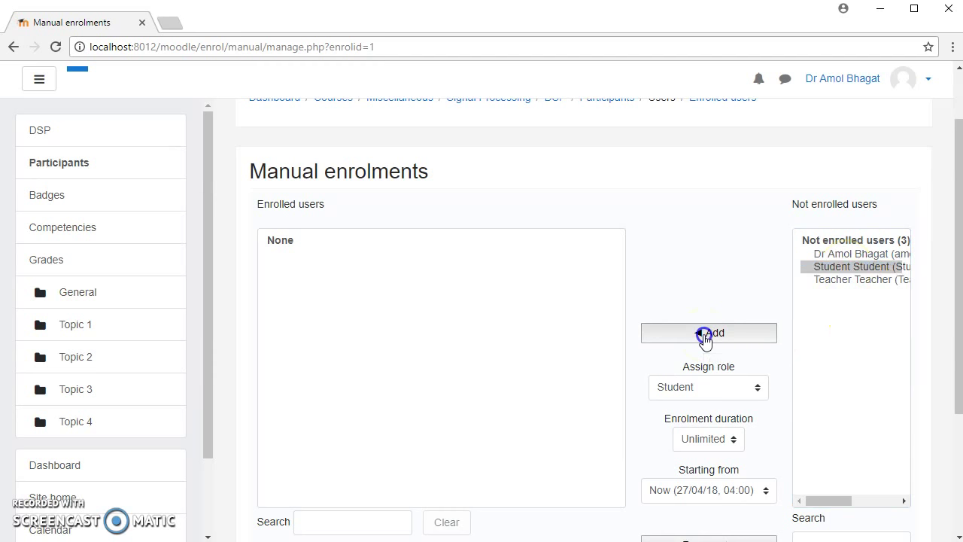
{"action": "left_click", "coordinate": [705, 339]}
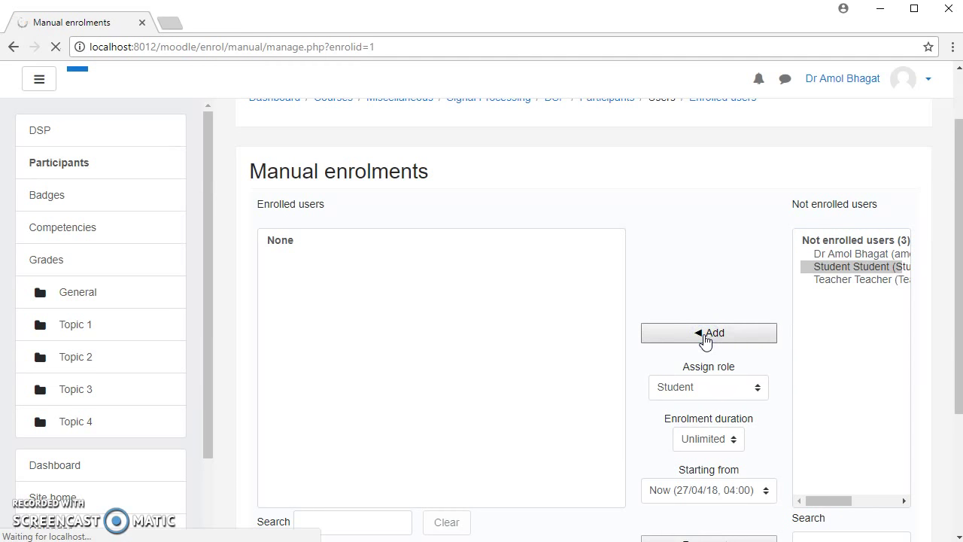
Enrol the teacher account in the course through manual enrolments with the Teacher role
{"action": "scroll", "coordinate": [703, 341], "scroll_direction": "down", "scroll_amount": 2}
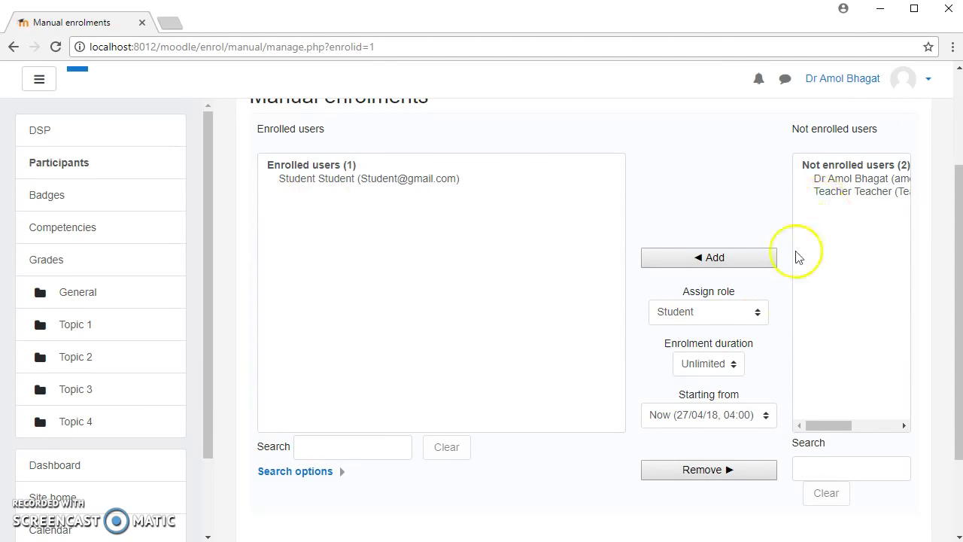
{"action": "left_click", "coordinate": [756, 316]}
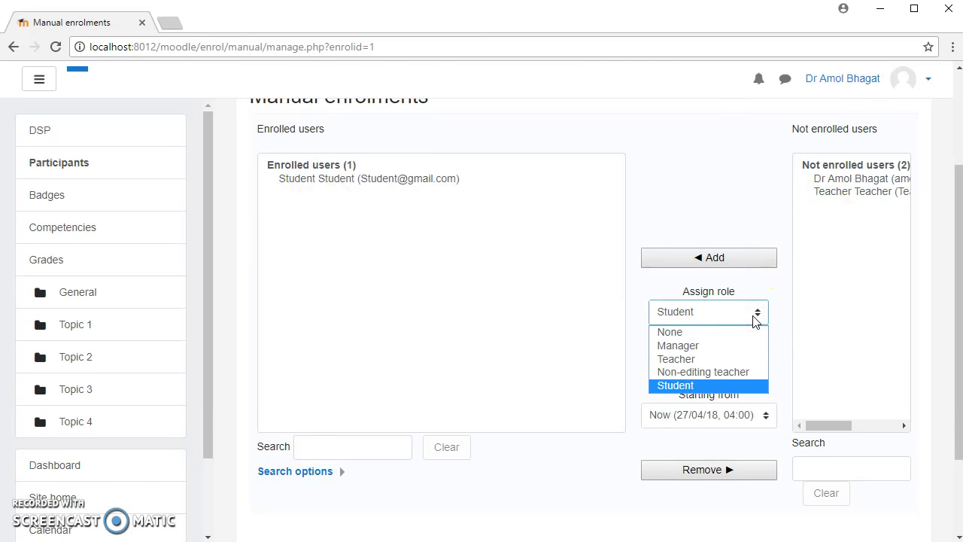
{"action": "left_click", "coordinate": [736, 358]}
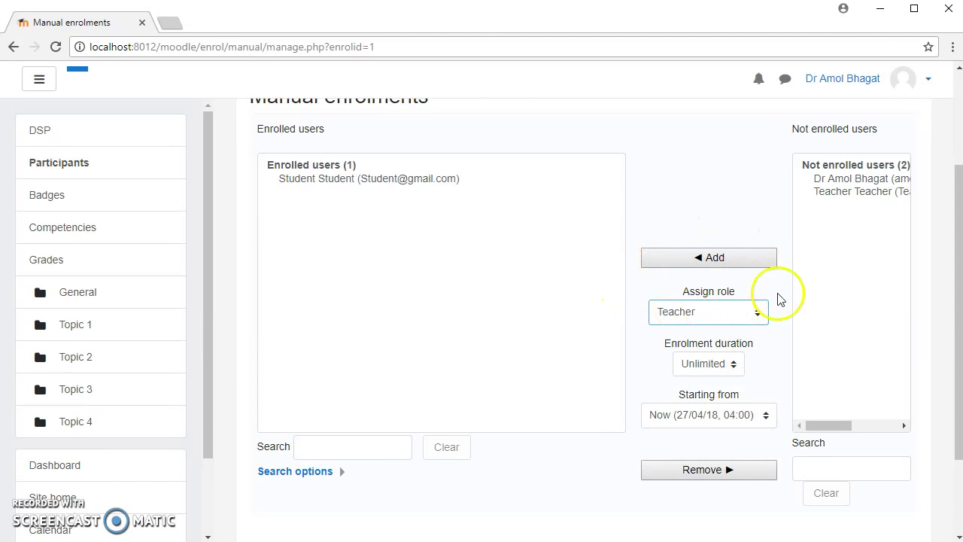
{"action": "left_click", "coordinate": [859, 193]}
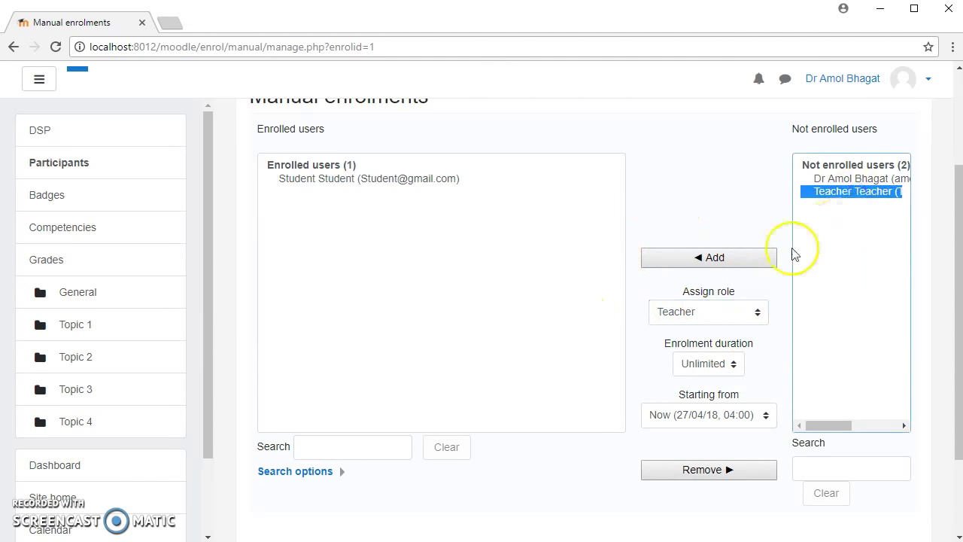
{"action": "left_click", "coordinate": [740, 273]}
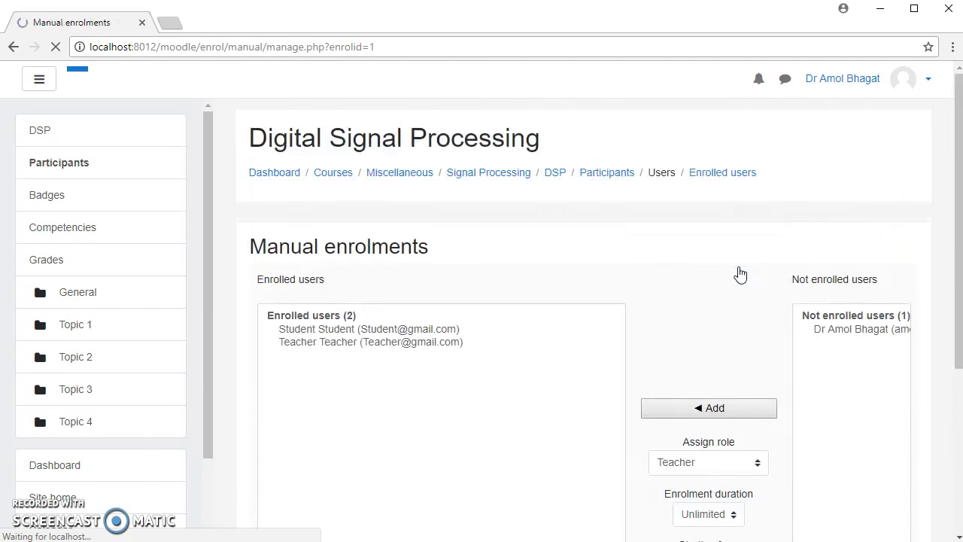
Examine the student and teacher entries in the enrolled users list and the available enrolment options
{"action": "scroll", "coordinate": [739, 273], "scroll_direction": "down", "scroll_amount": 3}
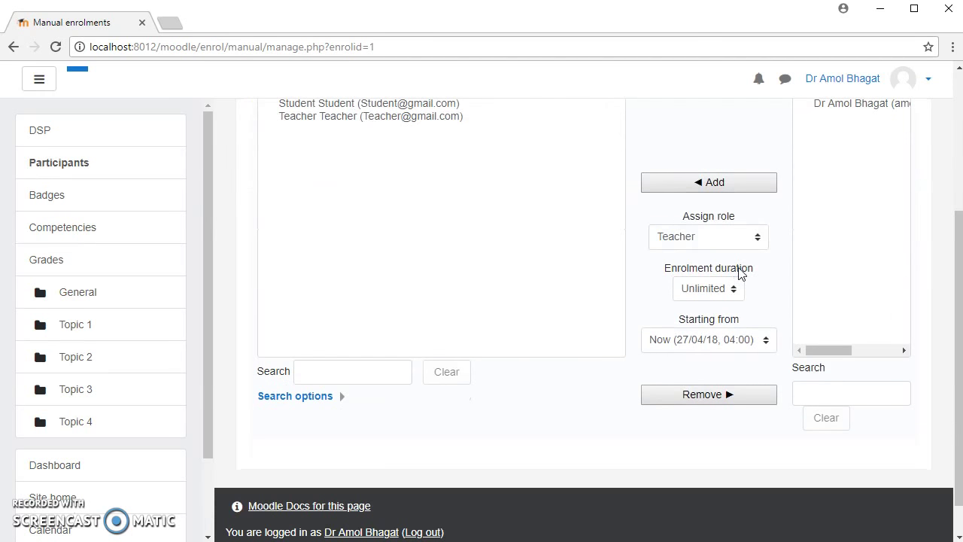
{"action": "scroll", "coordinate": [740, 273], "scroll_direction": "down", "scroll_amount": 1}
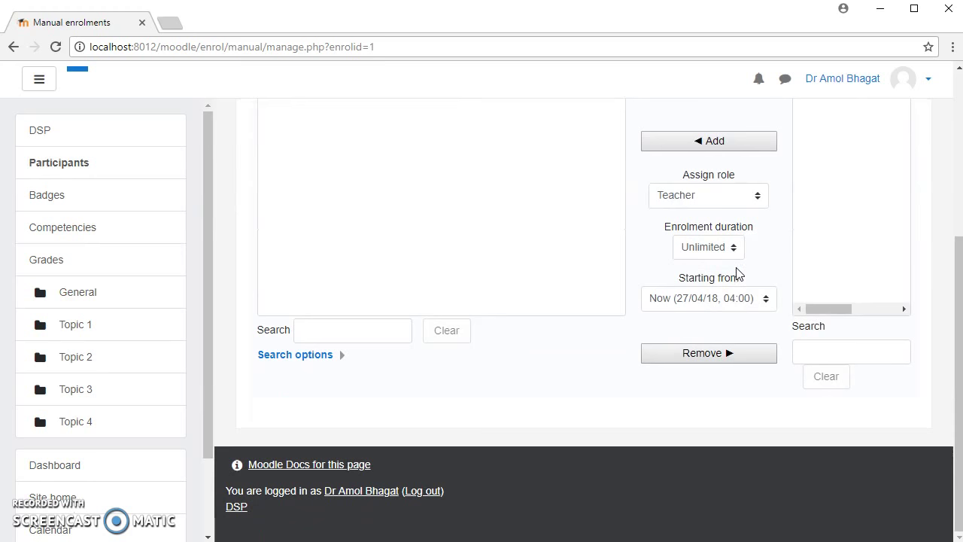
{"action": "scroll", "coordinate": [622, 313], "scroll_direction": "up", "scroll_amount": 2}
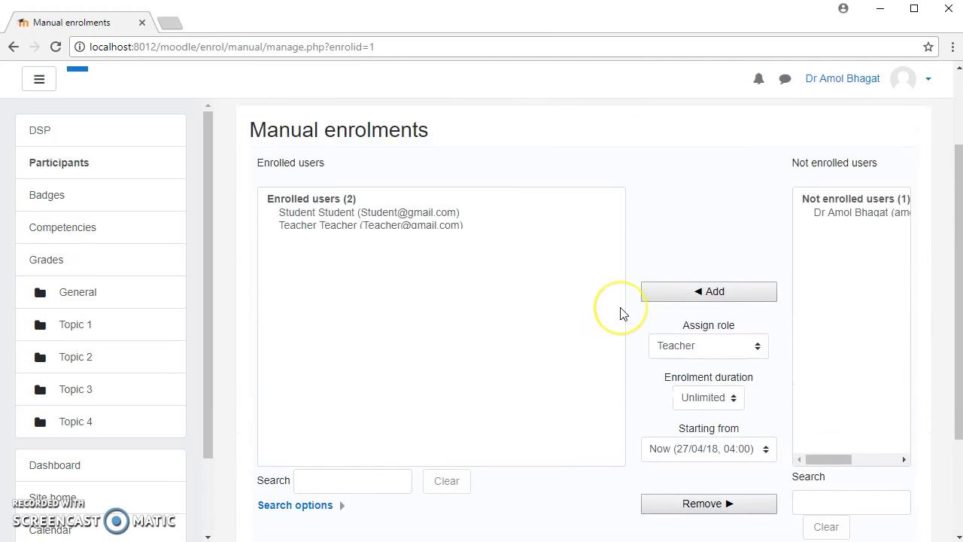
{"action": "left_click", "coordinate": [396, 219]}
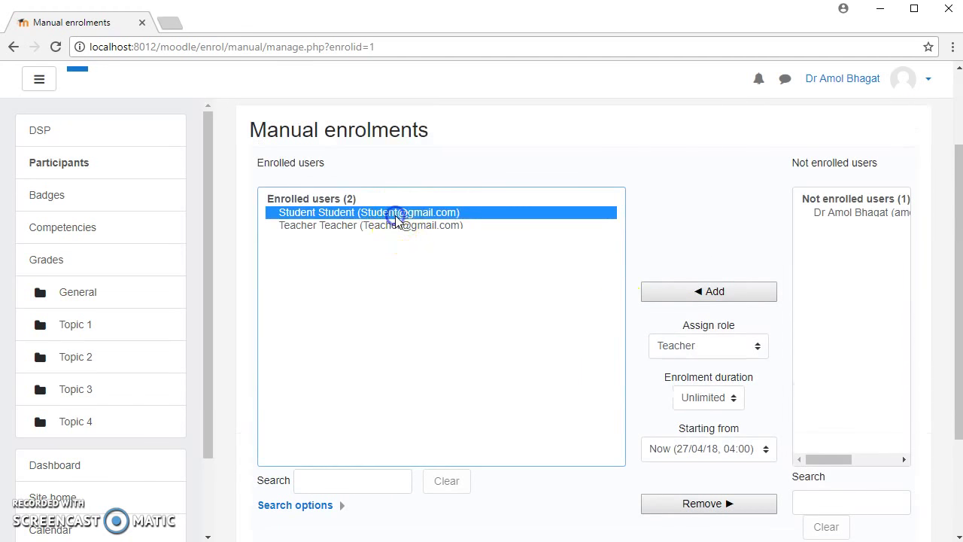
{"action": "left_click", "coordinate": [397, 228]}
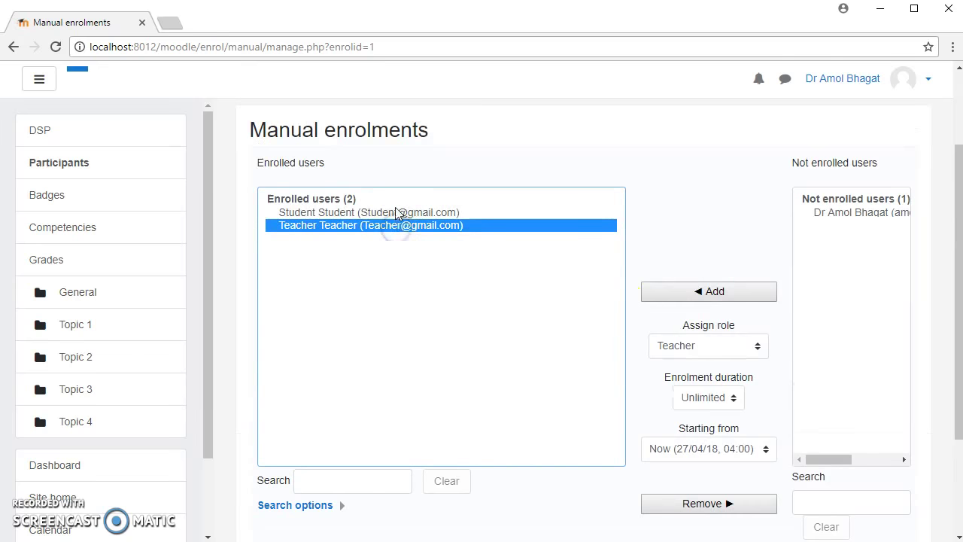
{"action": "left_click", "coordinate": [397, 213]}
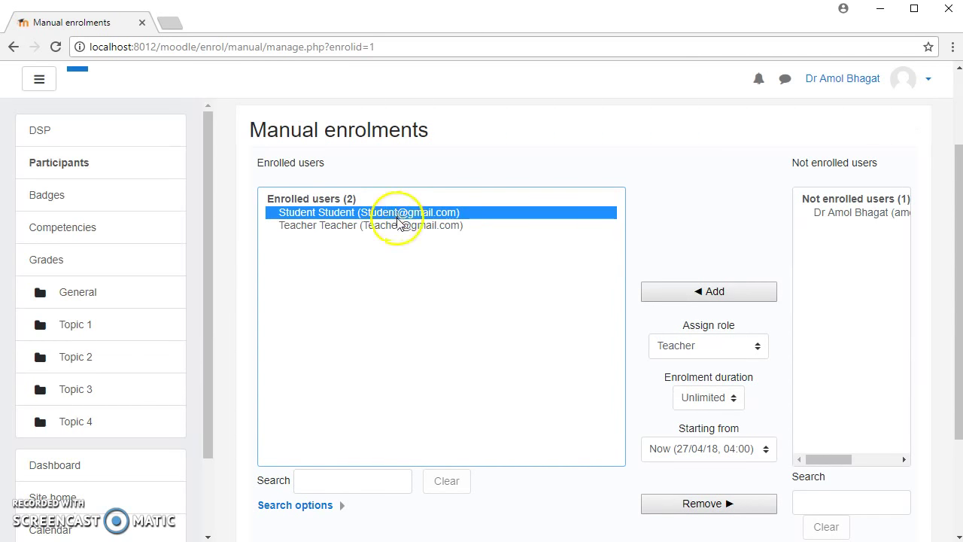
{"action": "left_click", "coordinate": [397, 225]}
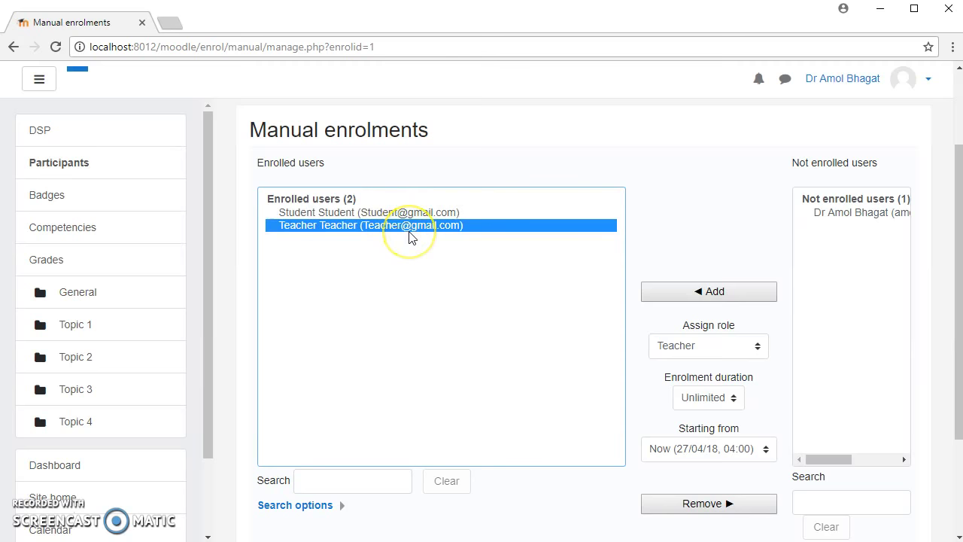
{"action": "scroll", "coordinate": [411, 238], "scroll_direction": "down", "scroll_amount": 2}
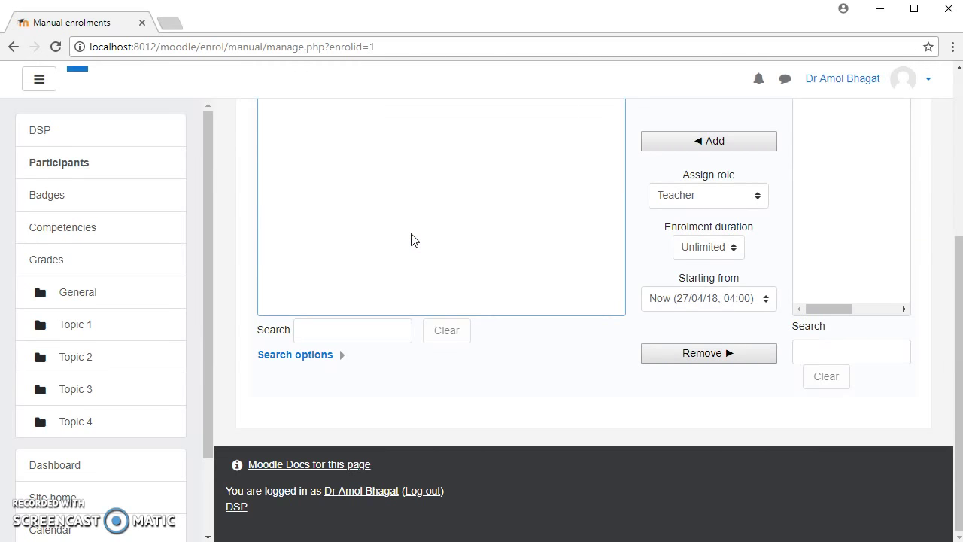
{"action": "scroll", "coordinate": [413, 241], "scroll_direction": "up", "scroll_amount": 3}
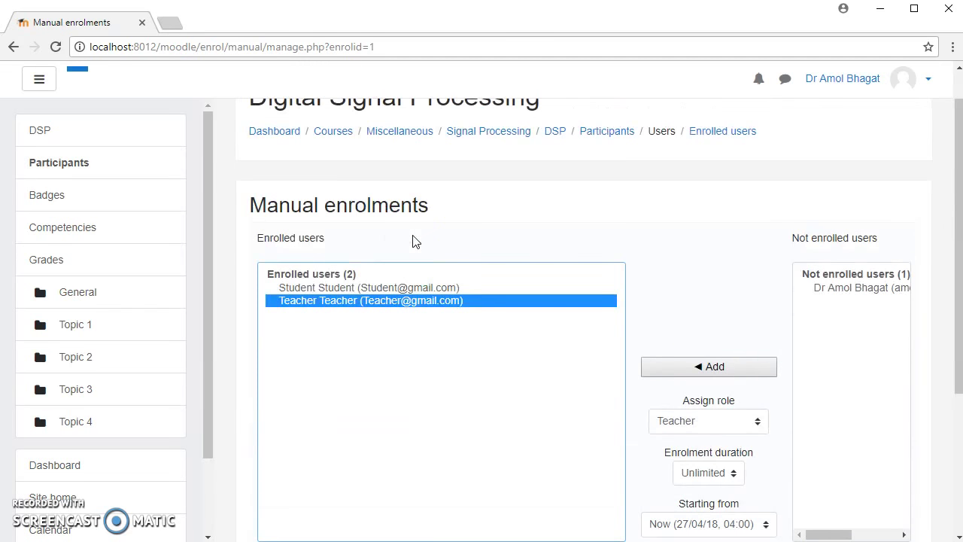
Select the enrolled student account and set the role to assign to Student
{"action": "left_click", "coordinate": [416, 288]}
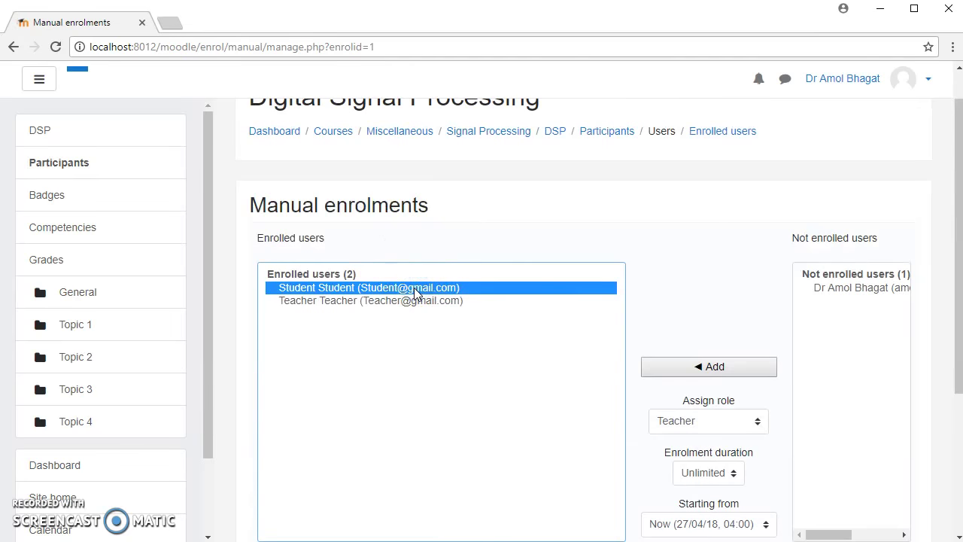
{"action": "left_click", "coordinate": [702, 422]}
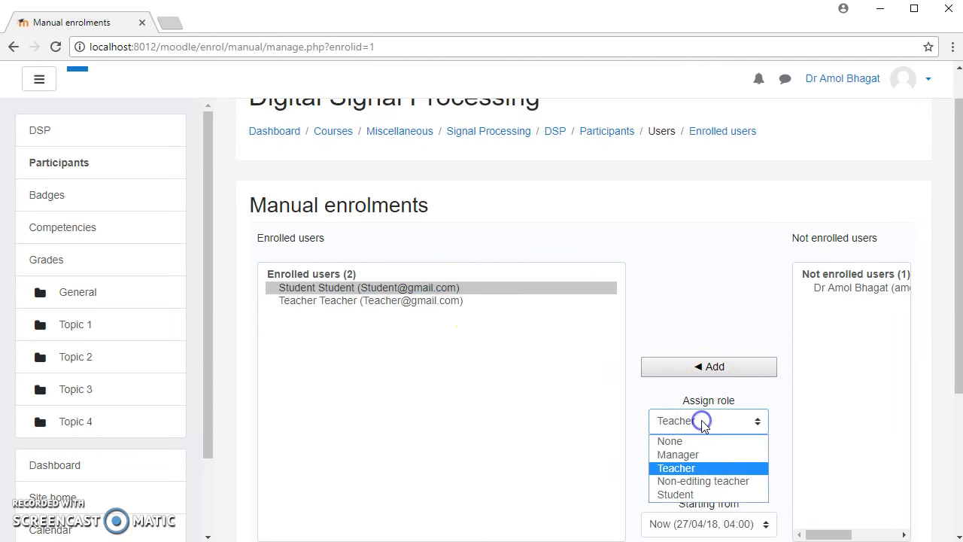
{"action": "left_click", "coordinate": [686, 495]}
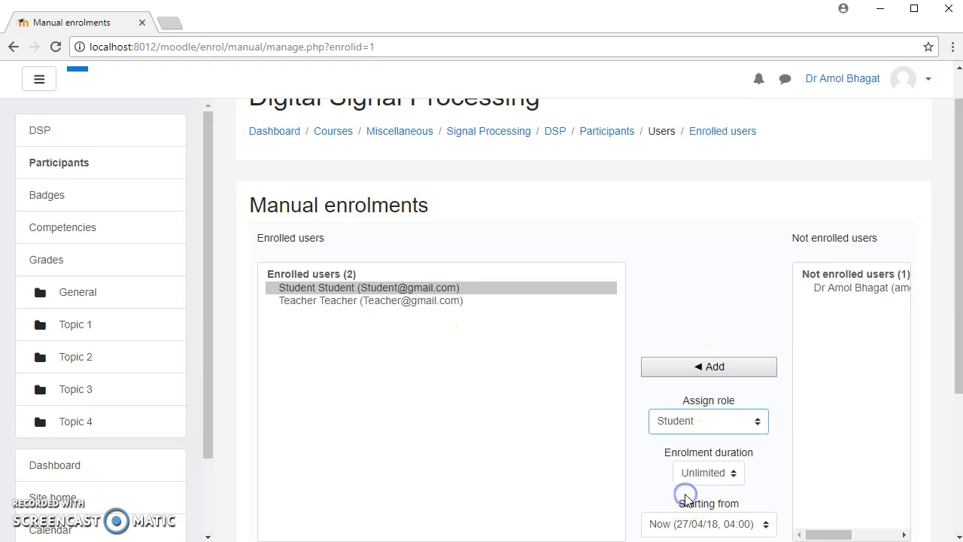
{"action": "right_click", "coordinate": [412, 289]}
{"action": "left_click", "coordinate": [361, 344]}
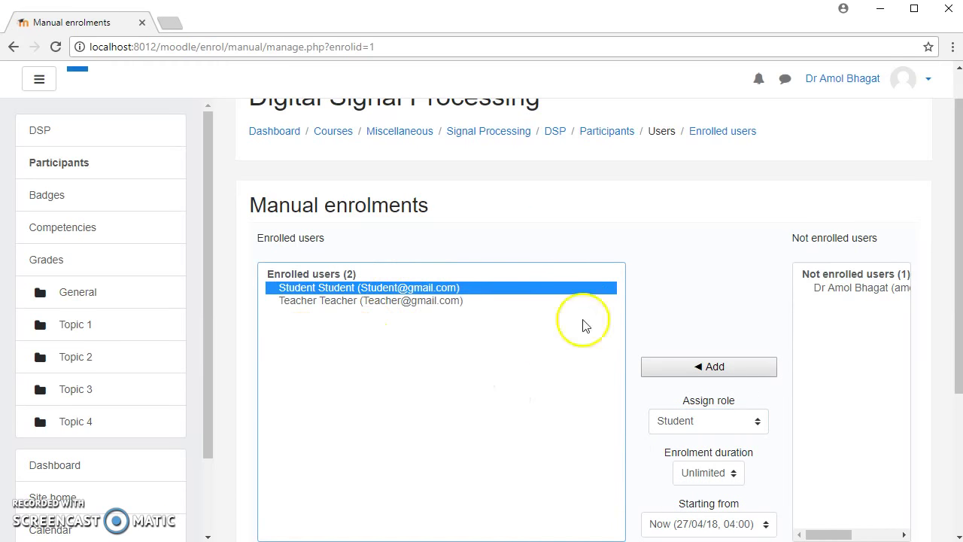
{"action": "scroll", "coordinate": [753, 262], "scroll_direction": "down", "scroll_amount": 1}
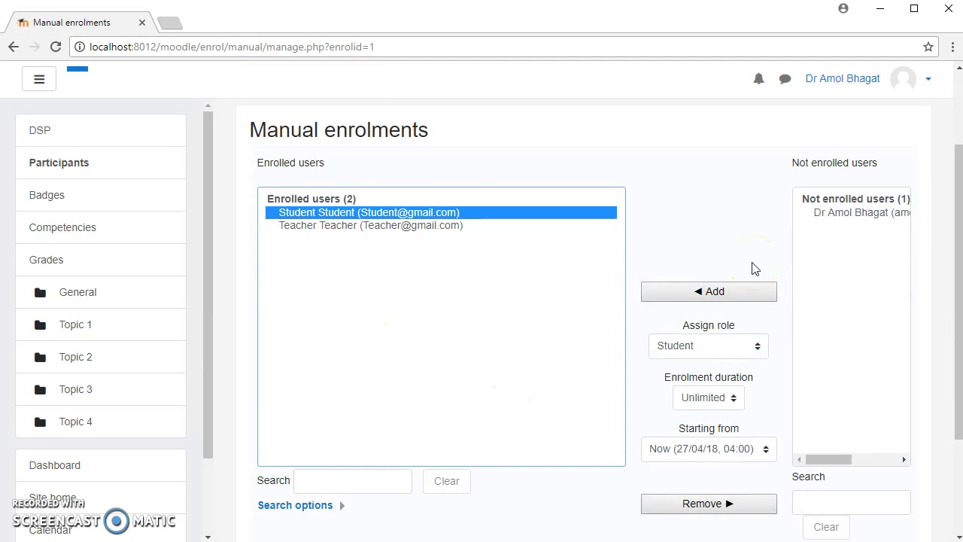
{"action": "scroll", "coordinate": [754, 271], "scroll_direction": "down", "scroll_amount": 2}
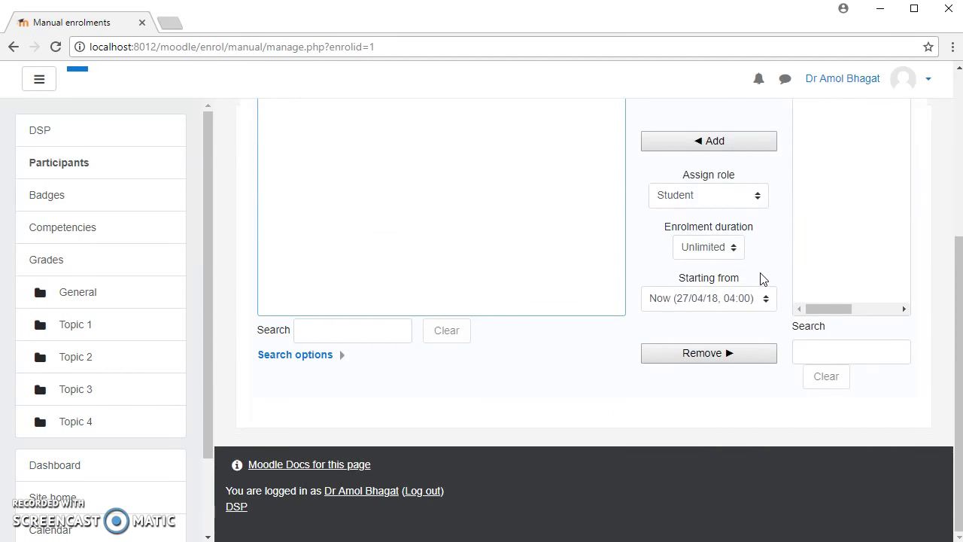
{"action": "scroll", "coordinate": [762, 280], "scroll_direction": "up", "scroll_amount": 3}
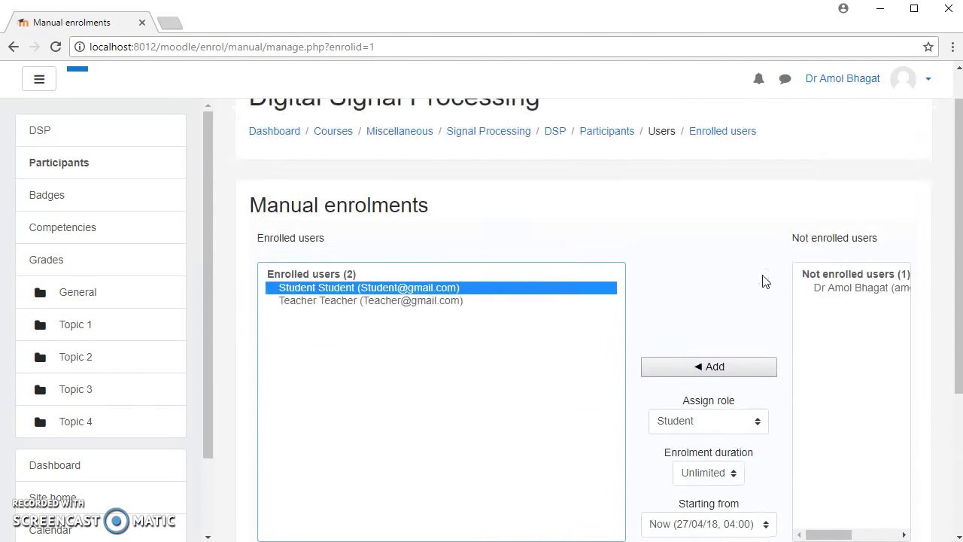
Remove the teacher account from the course's manually enrolled users
{"action": "left_click", "coordinate": [448, 301]}
{"action": "scroll", "coordinate": [587, 324], "scroll_direction": "down", "scroll_amount": 3}
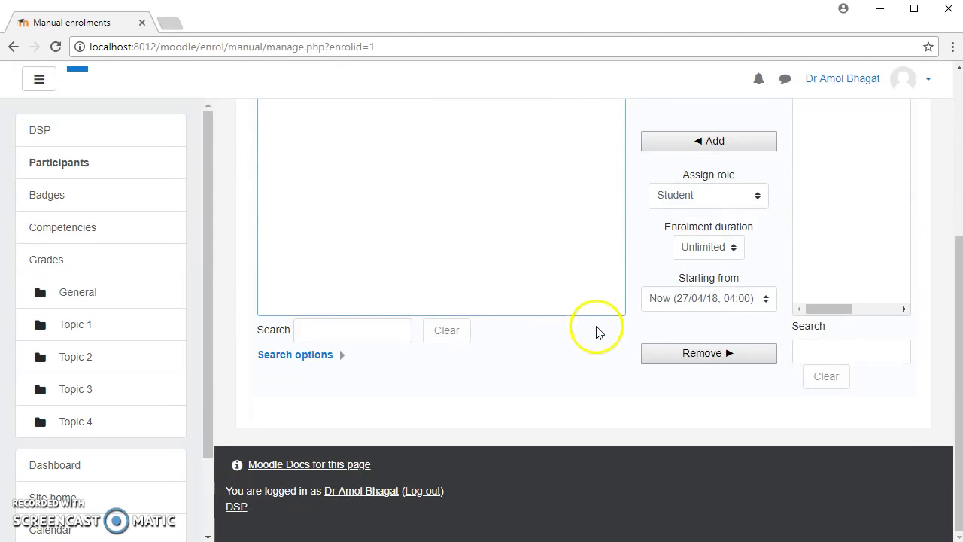
{"action": "left_click", "coordinate": [738, 354]}
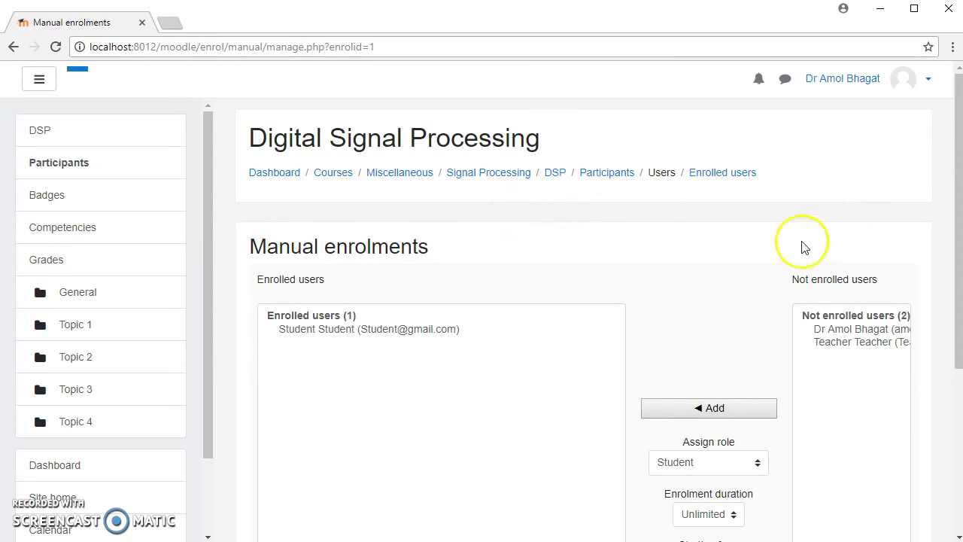
Start enrolling users from the course's participants page and select the teacher account
{"action": "left_click", "coordinate": [730, 174]}
{"action": "scroll", "coordinate": [435, 268], "scroll_direction": "down", "scroll_amount": 2}
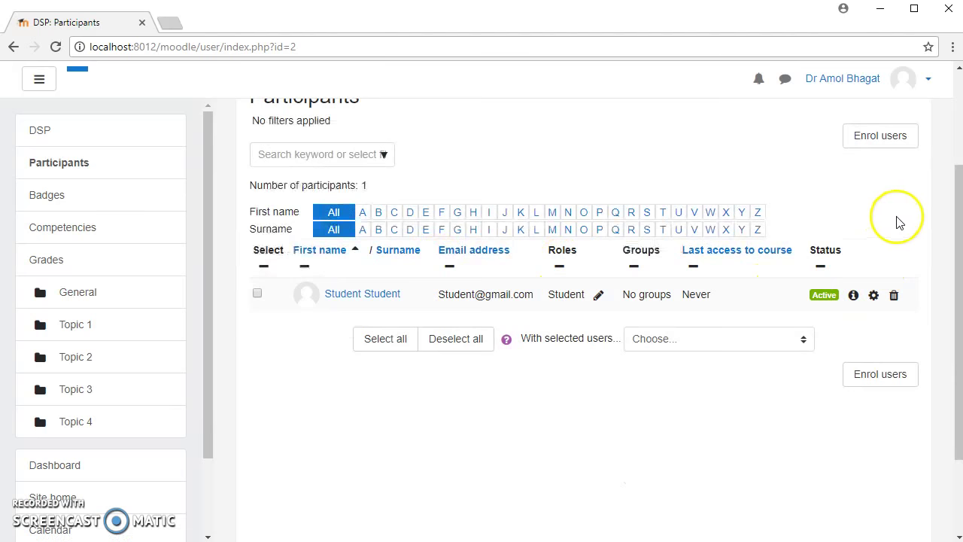
{"action": "left_click", "coordinate": [889, 143]}
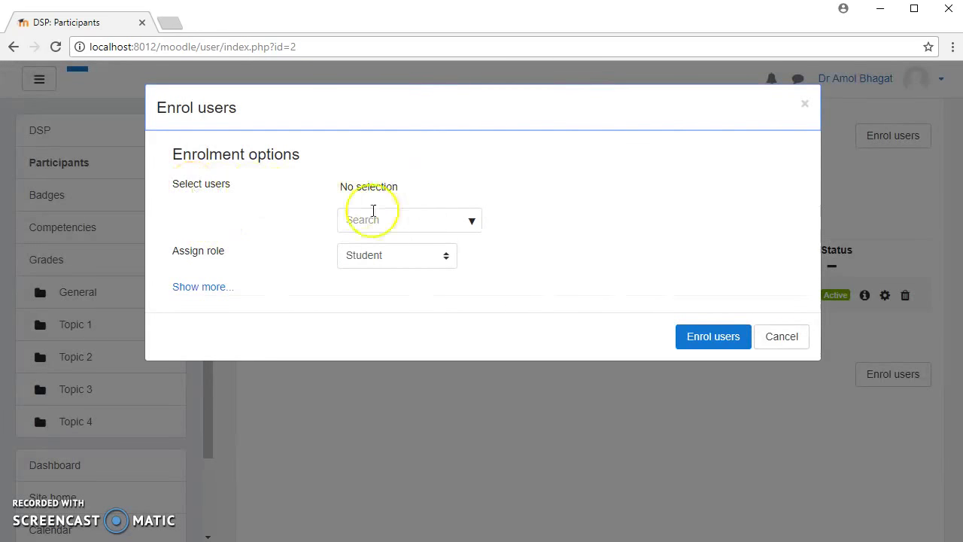
{"action": "left_click", "coordinate": [472, 223]}
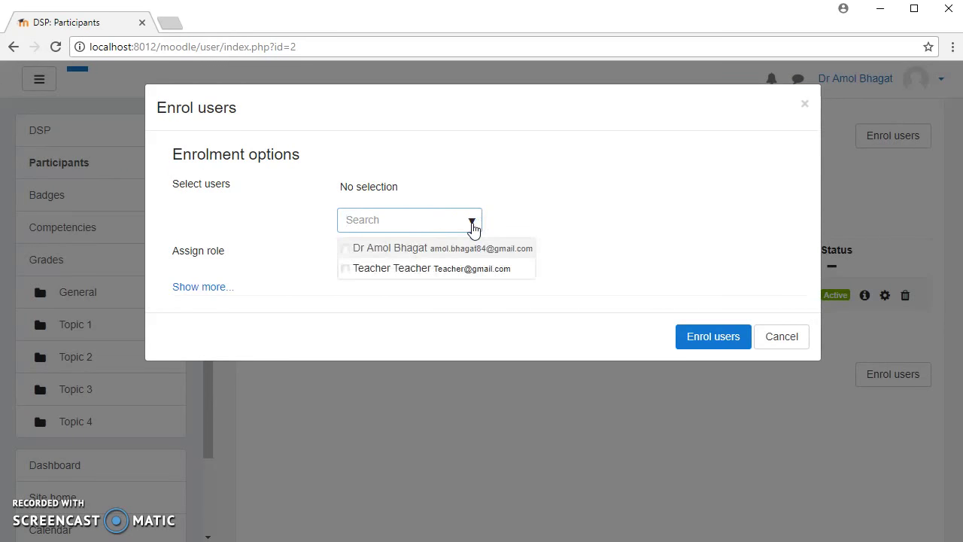
{"action": "left_click", "coordinate": [609, 189]}
{"action": "left_click", "coordinate": [474, 221]}
{"action": "left_click", "coordinate": [463, 268]}
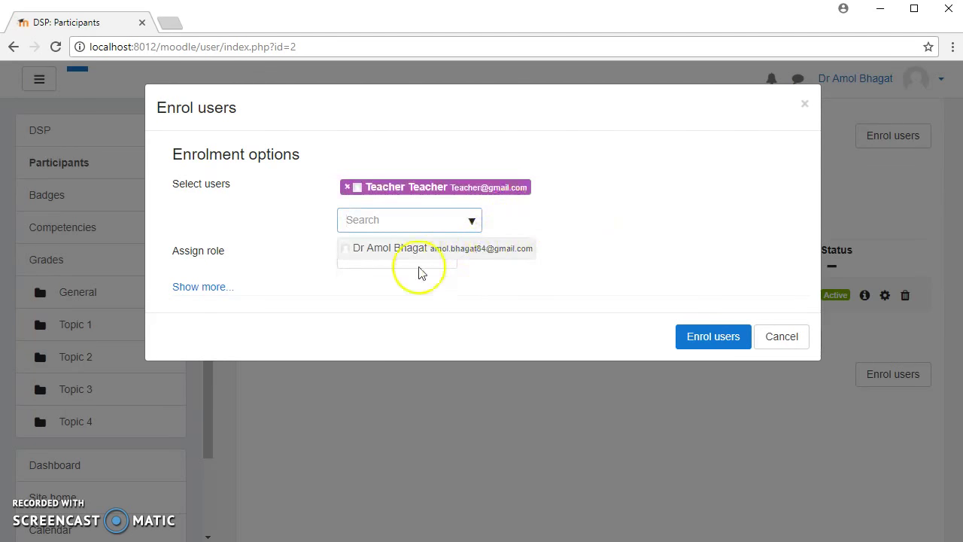
Assign the Teacher role to the selected account and enrol it with unlimited duration, starting now
{"action": "left_click", "coordinate": [549, 289]}
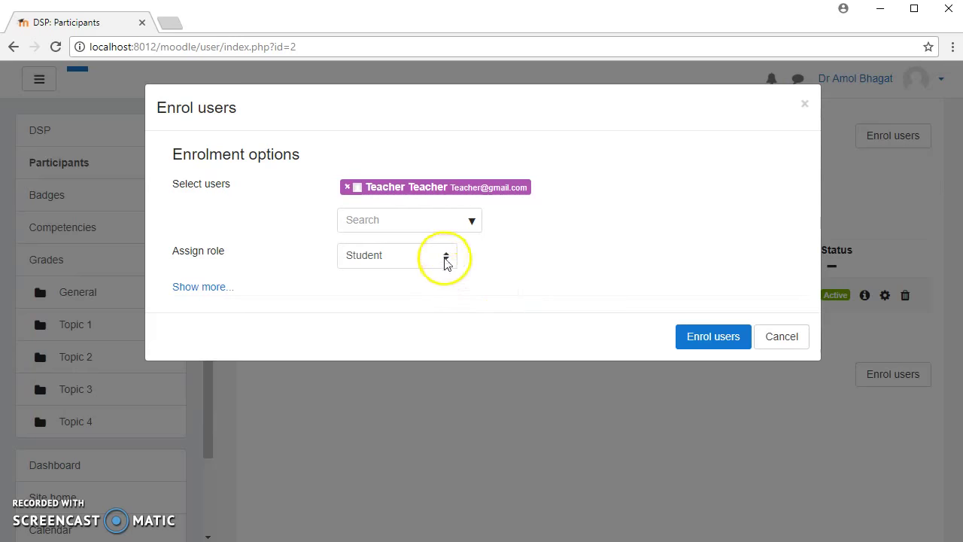
{"action": "left_click", "coordinate": [446, 256]}
{"action": "left_click", "coordinate": [407, 289]}
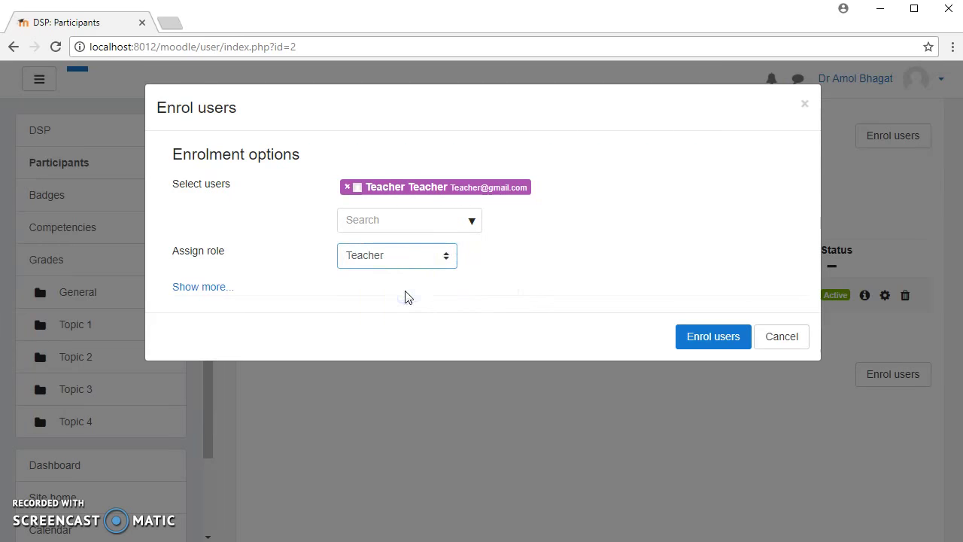
{"action": "left_click", "coordinate": [210, 292]}
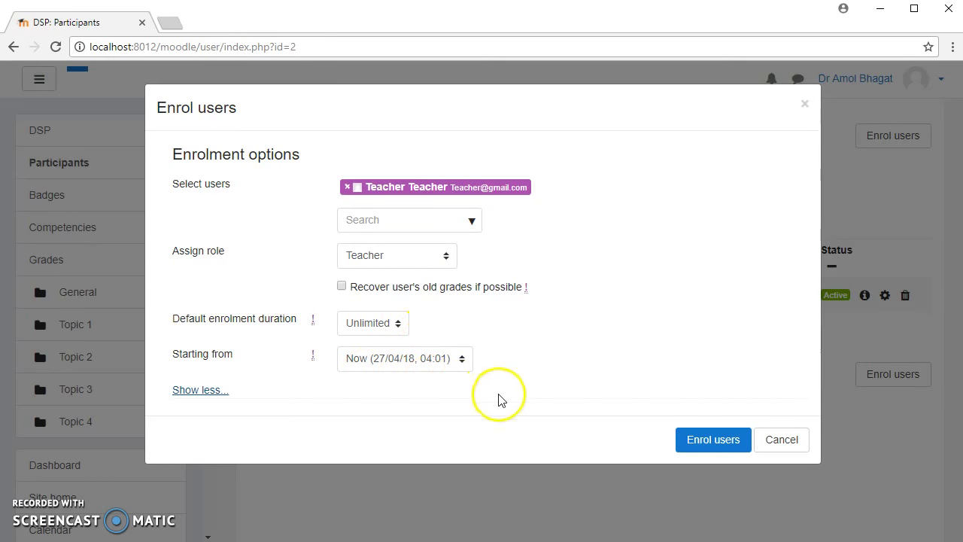
{"action": "left_click", "coordinate": [707, 440]}
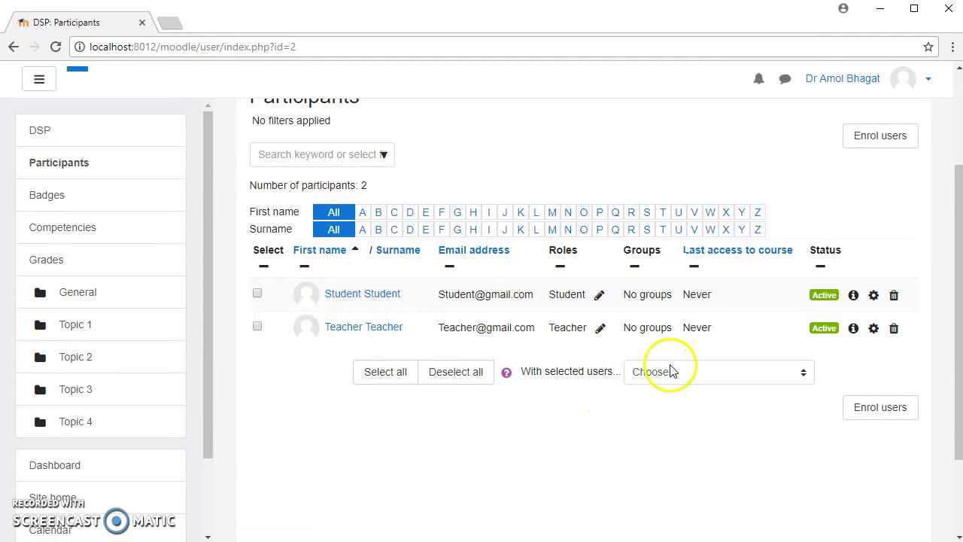
{"action": "scroll", "coordinate": [667, 370], "scroll_direction": "up", "scroll_amount": 2}
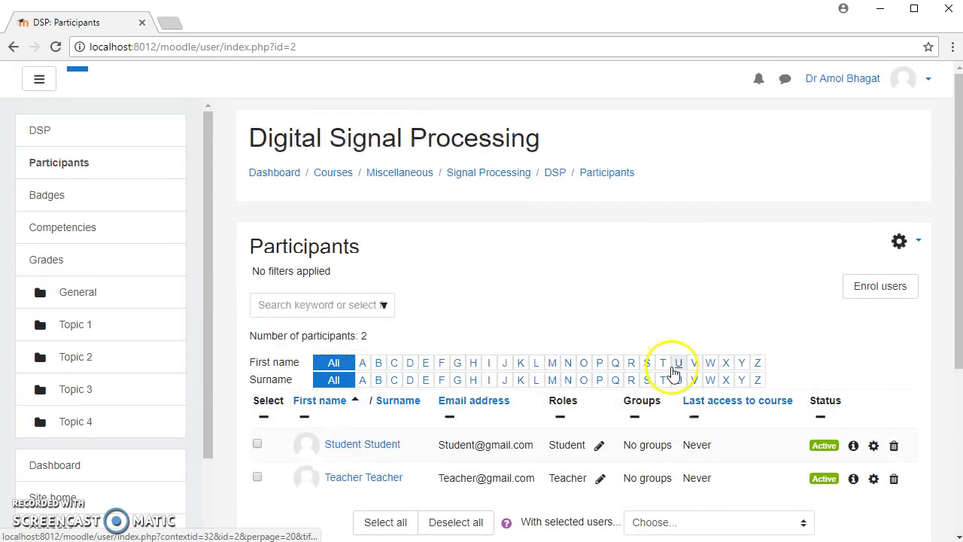
{"action": "scroll", "coordinate": [673, 374], "scroll_direction": "down", "scroll_amount": 3}
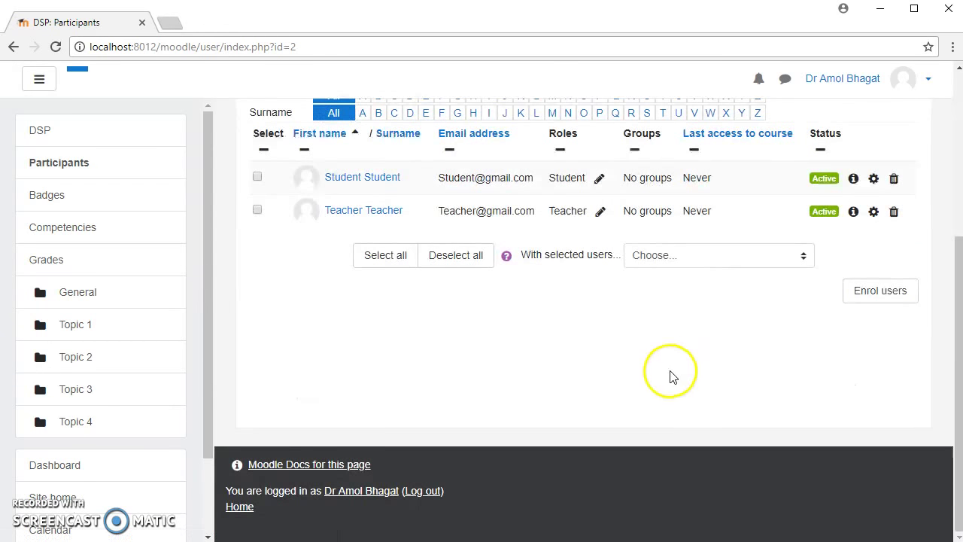
{"action": "scroll", "coordinate": [674, 374], "scroll_direction": "up", "scroll_amount": 3}
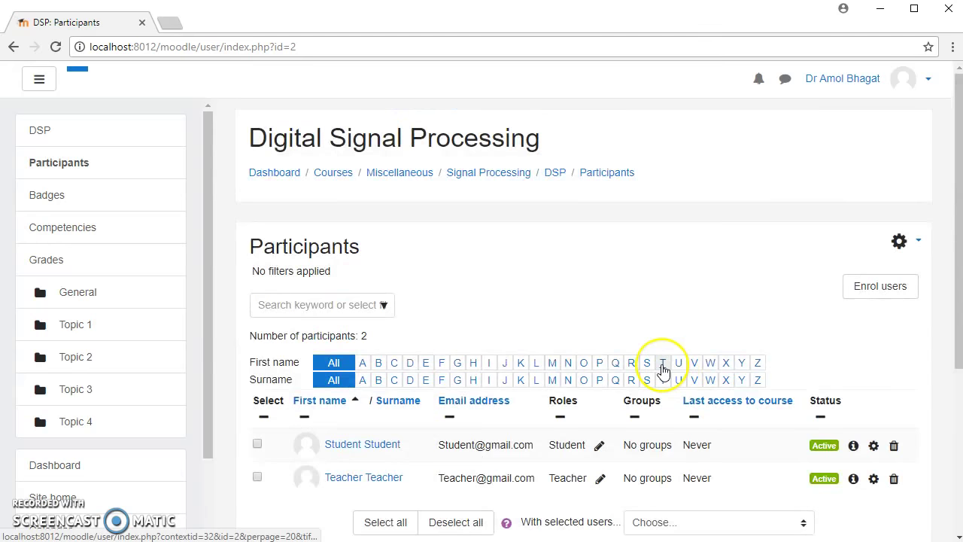
{"action": "scroll", "coordinate": [663, 368], "scroll_direction": "down", "scroll_amount": 3}
{"action": "scroll", "coordinate": [663, 369], "scroll_direction": "up", "scroll_amount": 3}
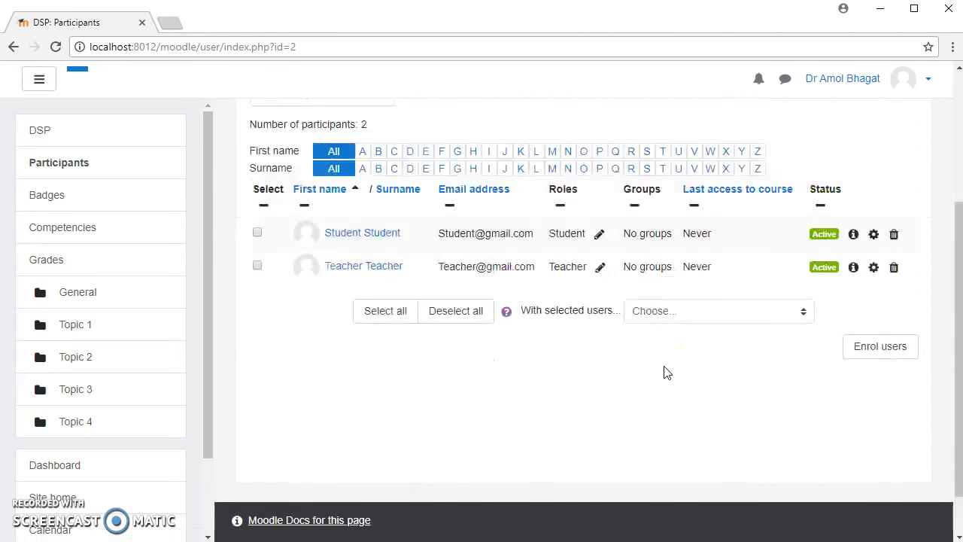
Check the enrolled accounts and their roles in the course's participants list
{"action": "scroll", "coordinate": [667, 372], "scroll_direction": "down", "scroll_amount": 3}
{"action": "scroll", "coordinate": [669, 372], "scroll_direction": "up", "scroll_amount": 3}
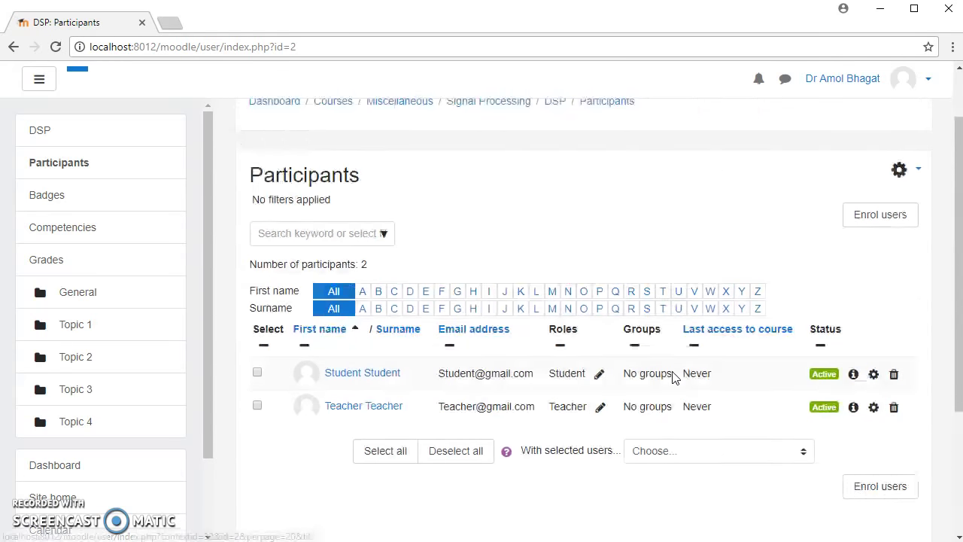
{"action": "scroll", "coordinate": [670, 369], "scroll_direction": "down", "scroll_amount": 1}
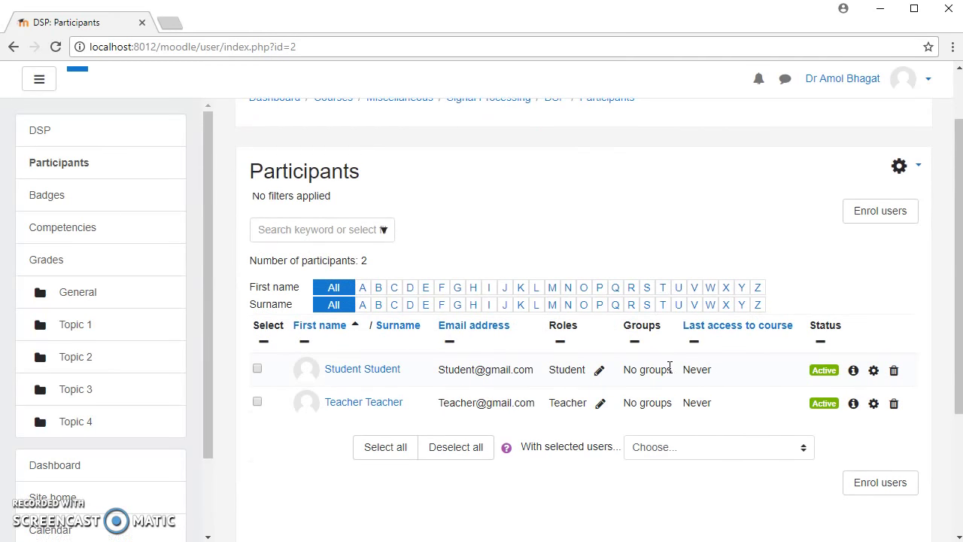
{"action": "scroll", "coordinate": [670, 369], "scroll_direction": "up", "scroll_amount": 1}
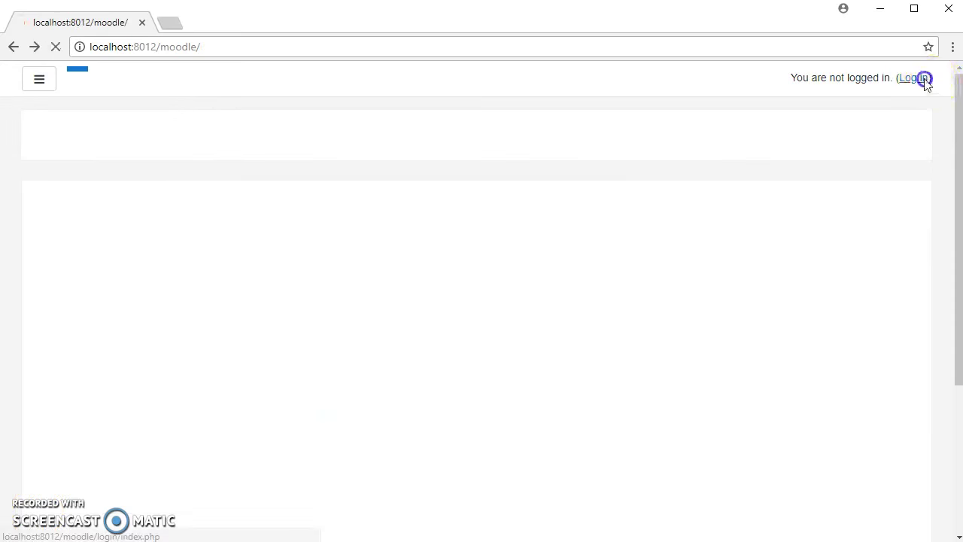
Log in to the site with the teacher account's saved username and password
{"action": "left_click", "coordinate": [920, 78]}
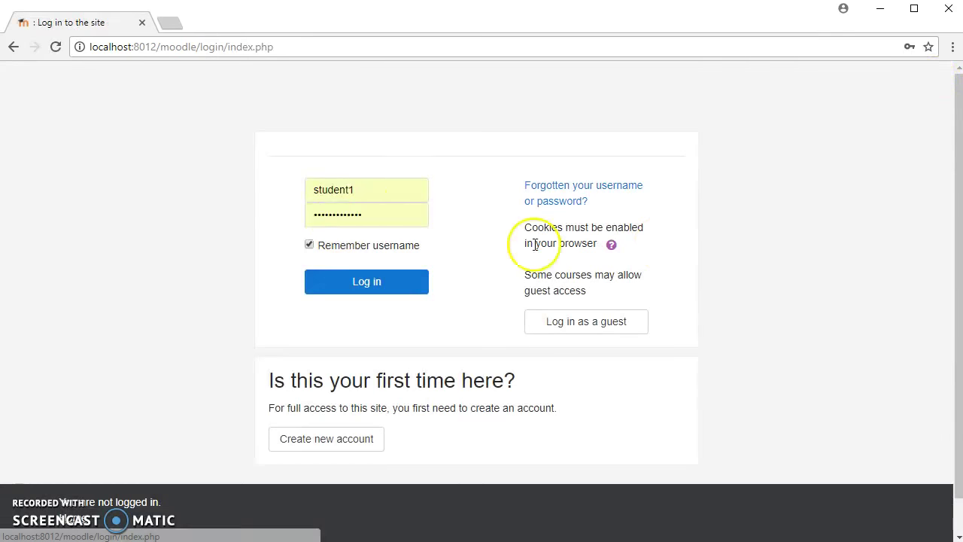
{"action": "double_click", "coordinate": [368, 189]}
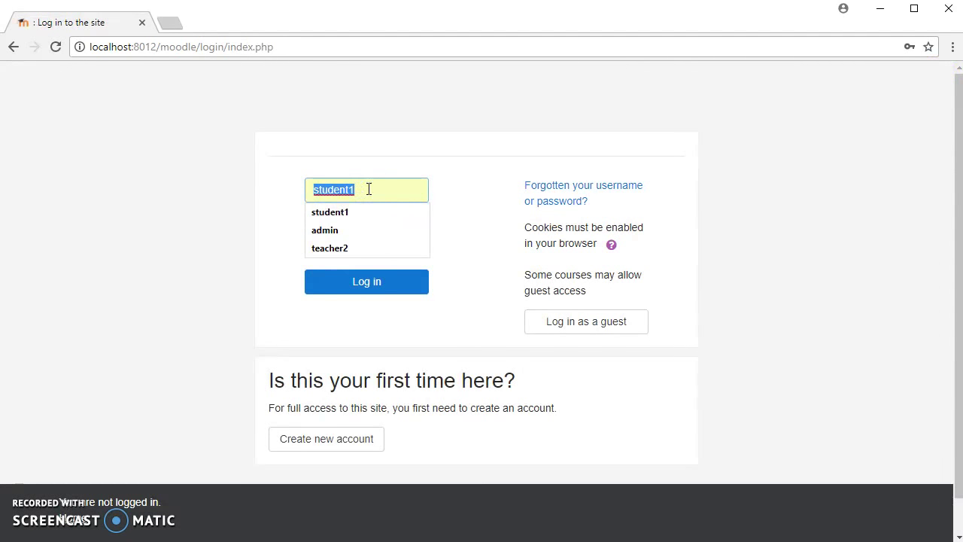
{"action": "left_click", "coordinate": [358, 248]}
{"action": "left_click", "coordinate": [391, 221]}
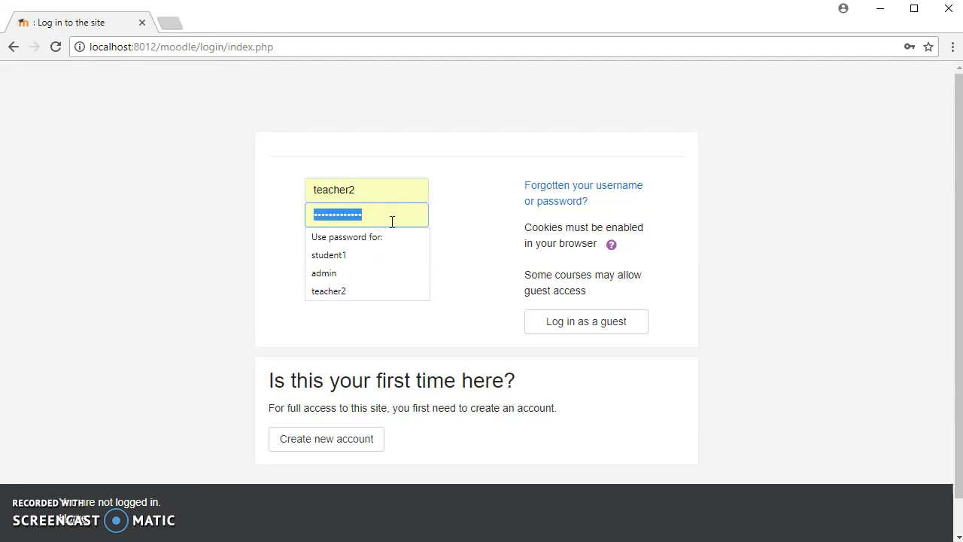
{"action": "type", "text": "••"}
{"action": "key", "text": "BackSpace"}
{"action": "key", "text": "BackSpace"}
{"action": "left_click", "coordinate": [357, 290]}
{"action": "left_click", "coordinate": [357, 289]}
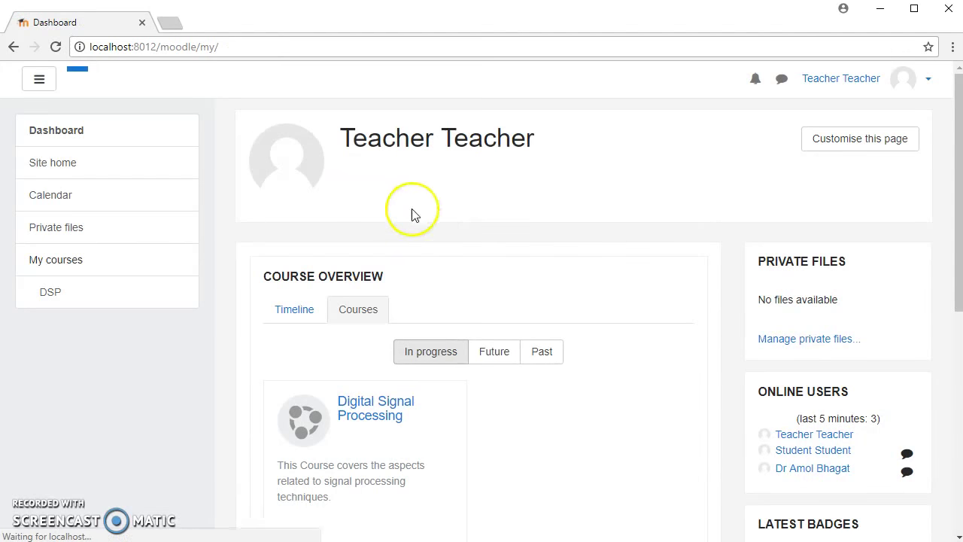
Examine the teacher's dashboard and the in-progress courses in its course overview
{"action": "left_click_drag", "start_coordinate": [343, 140], "coordinate": [552, 146]}
{"action": "left_click", "coordinate": [584, 169]}
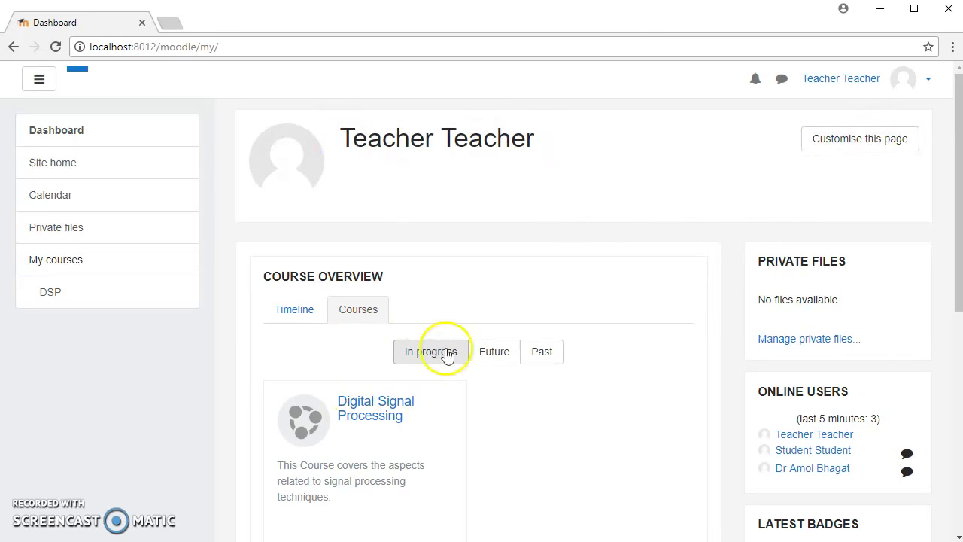
{"action": "scroll", "coordinate": [359, 426], "scroll_direction": "down", "scroll_amount": 3}
{"action": "left_click_drag", "start_coordinate": [263, 154], "coordinate": [528, 208]}
{"action": "left_click", "coordinate": [527, 209]}
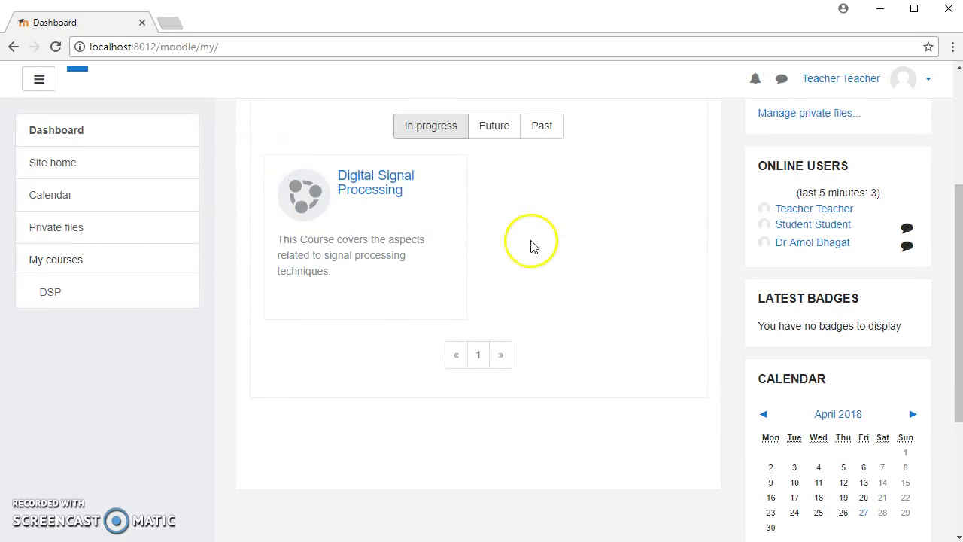
{"action": "scroll", "coordinate": [531, 245], "scroll_direction": "up", "scroll_amount": 2}
{"action": "scroll", "coordinate": [528, 243], "scroll_direction": "down", "scroll_amount": 3}
{"action": "scroll", "coordinate": [526, 243], "scroll_direction": "up", "scroll_amount": 1}
Open the Digital Signal Processing course as the teacher, turn editing on and look over its editing options
{"action": "left_click", "coordinate": [384, 192]}
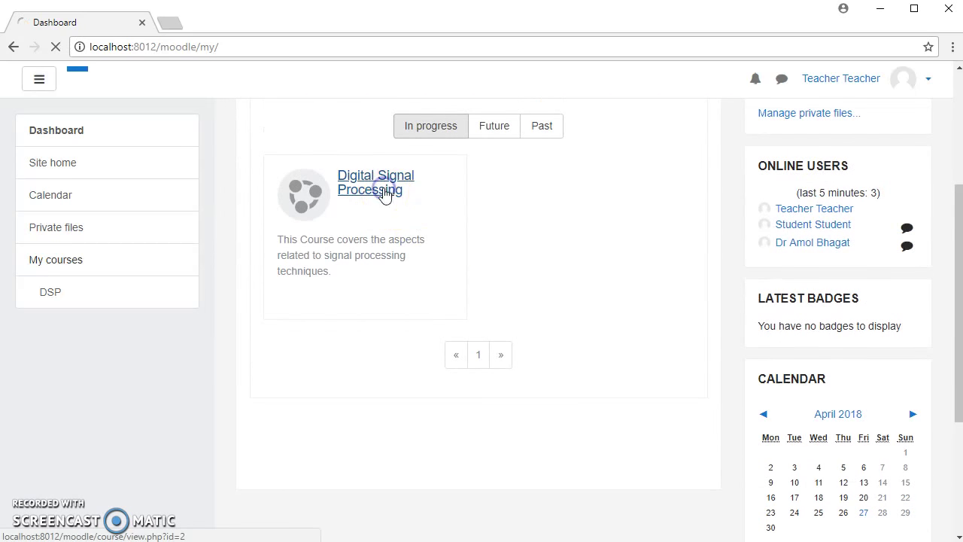
{"action": "scroll", "coordinate": [416, 270], "scroll_direction": "down", "scroll_amount": 3}
{"action": "scroll", "coordinate": [422, 273], "scroll_direction": "up", "scroll_amount": 3}
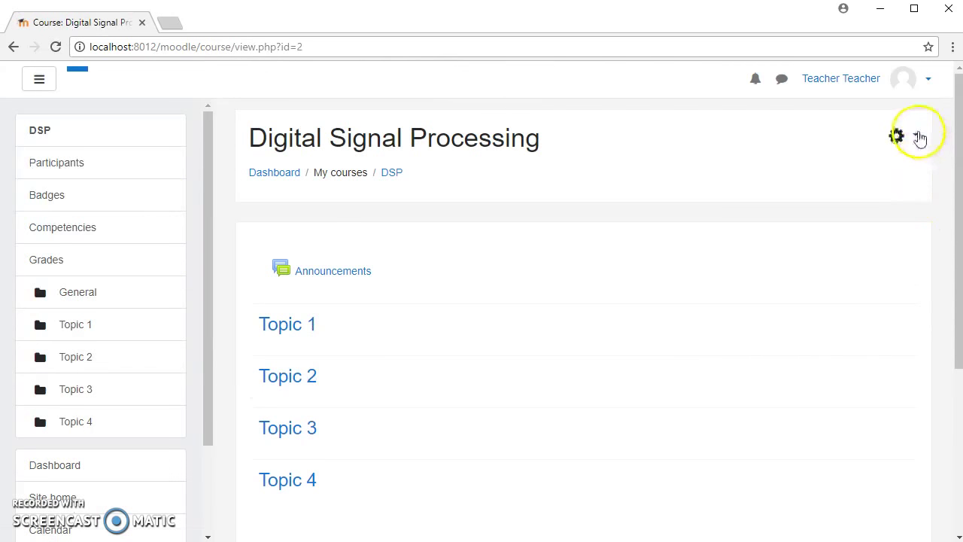
{"action": "left_click", "coordinate": [922, 138]}
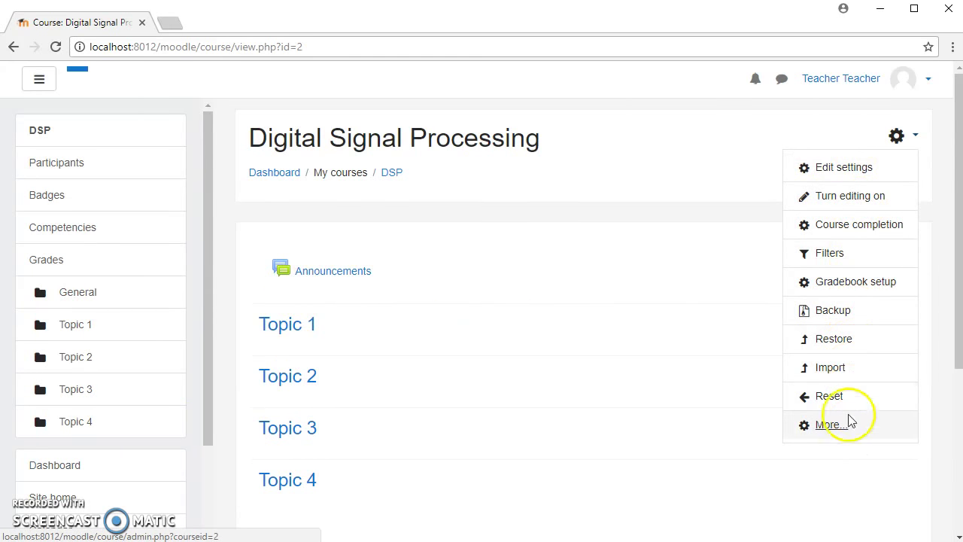
{"action": "left_click", "coordinate": [851, 197]}
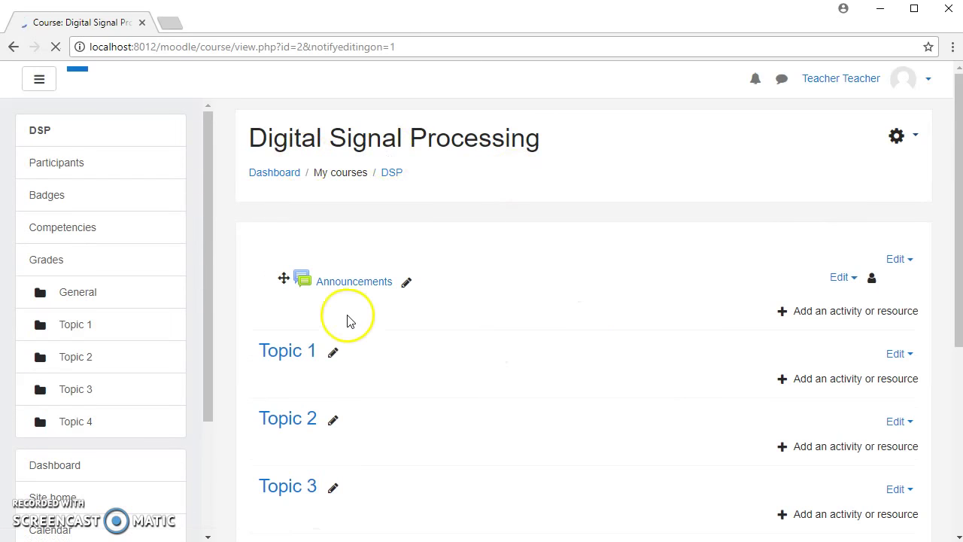
{"action": "scroll", "coordinate": [349, 320], "scroll_direction": "down", "scroll_amount": 2}
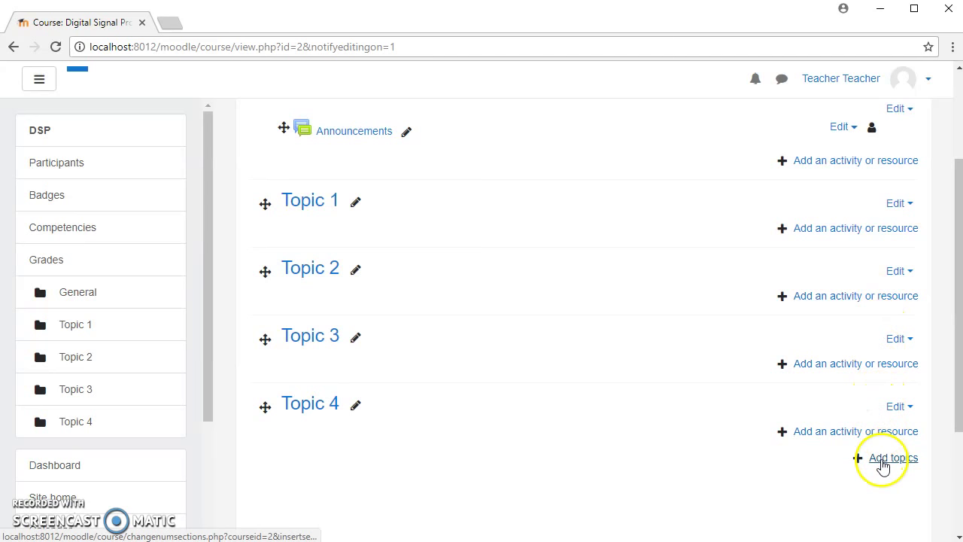
{"action": "scroll", "coordinate": [783, 239], "scroll_direction": "up", "scroll_amount": 2}
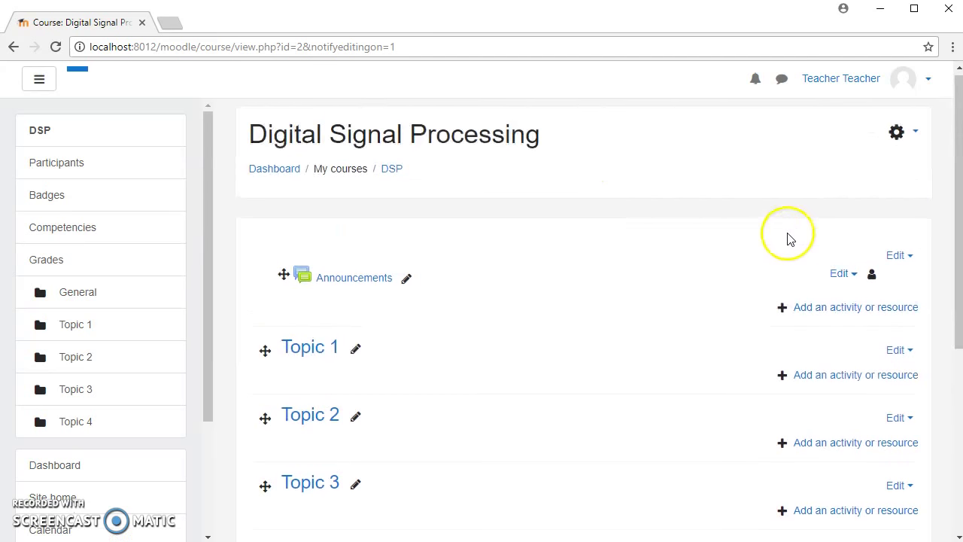
Log out of the teacher account and log in with the student account's saved username and password
{"action": "left_click", "coordinate": [931, 84]}
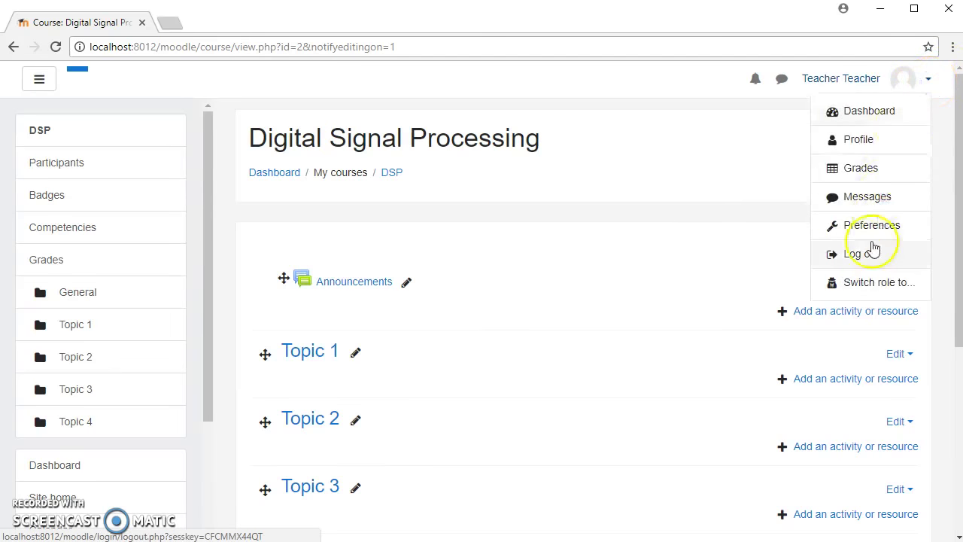
{"action": "left_click", "coordinate": [868, 266]}
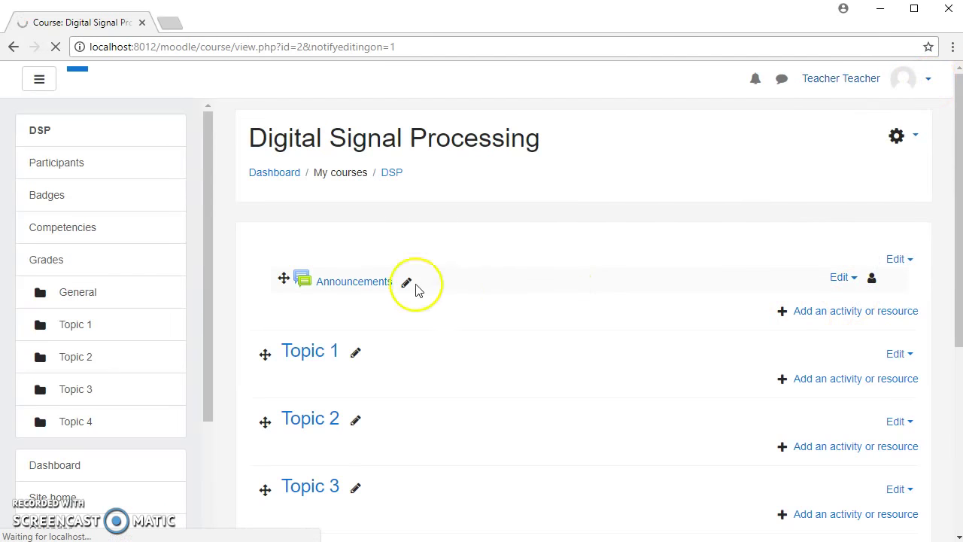
{"action": "left_click", "coordinate": [912, 78]}
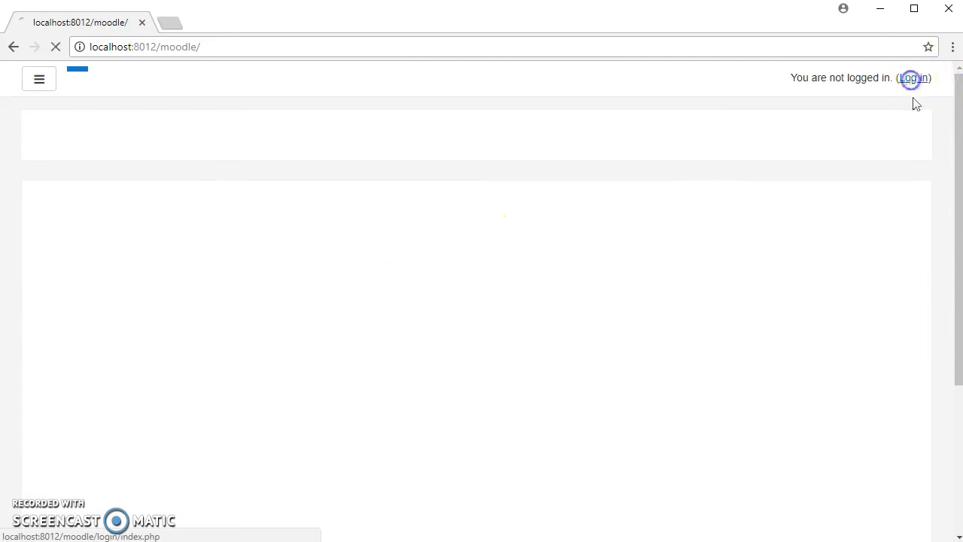
{"action": "left_click", "coordinate": [373, 182]}
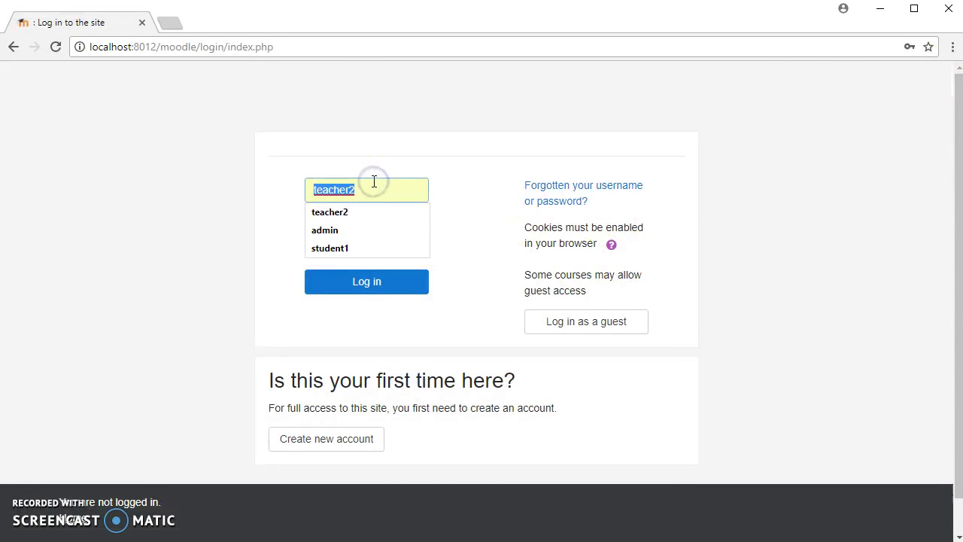
{"action": "left_click", "coordinate": [341, 250]}
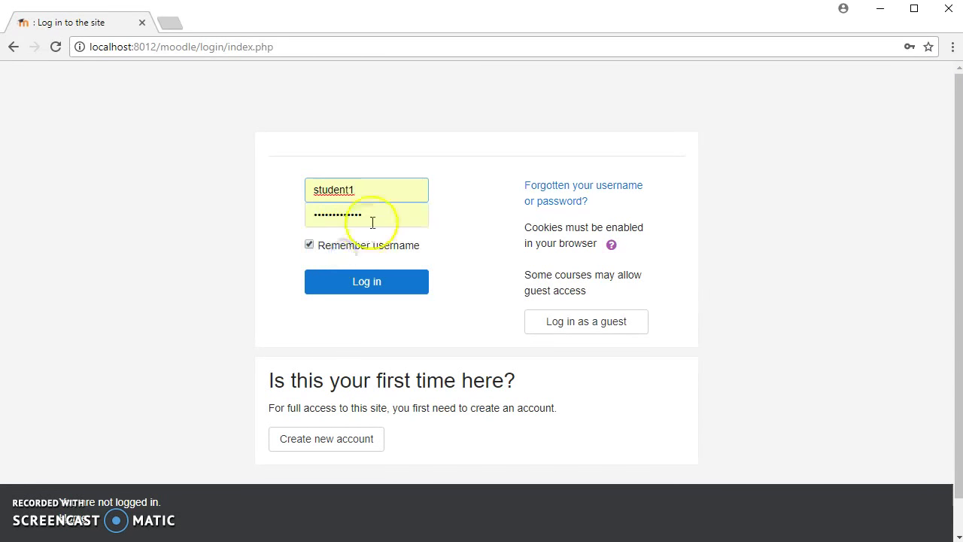
{"action": "left_click", "coordinate": [369, 216]}
{"action": "left_click", "coordinate": [344, 291]}
{"action": "left_click", "coordinate": [356, 290]}
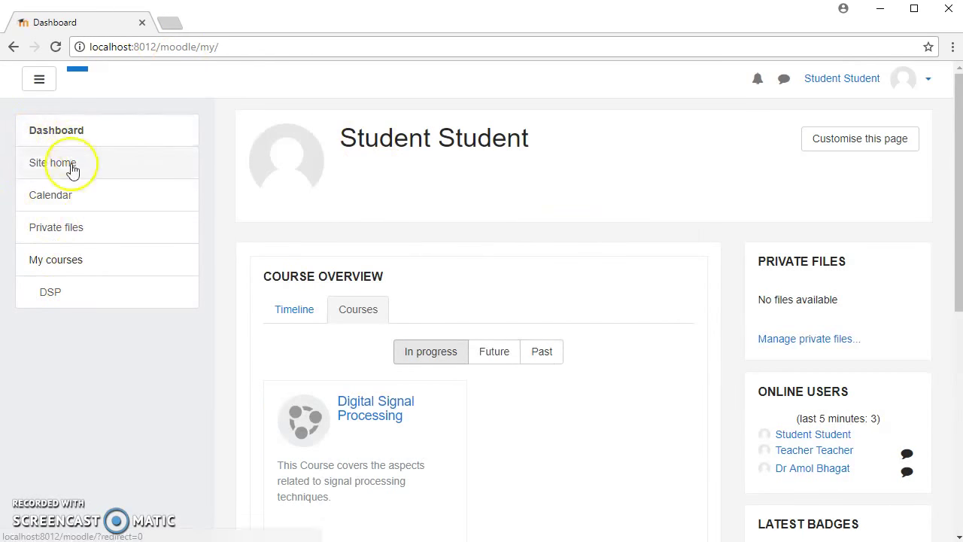
Examine the student's dashboard, including the enrolled courses, the course overview's timeline and the online users
{"action": "left_click_drag", "start_coordinate": [106, 262], "coordinate": [71, 344]}
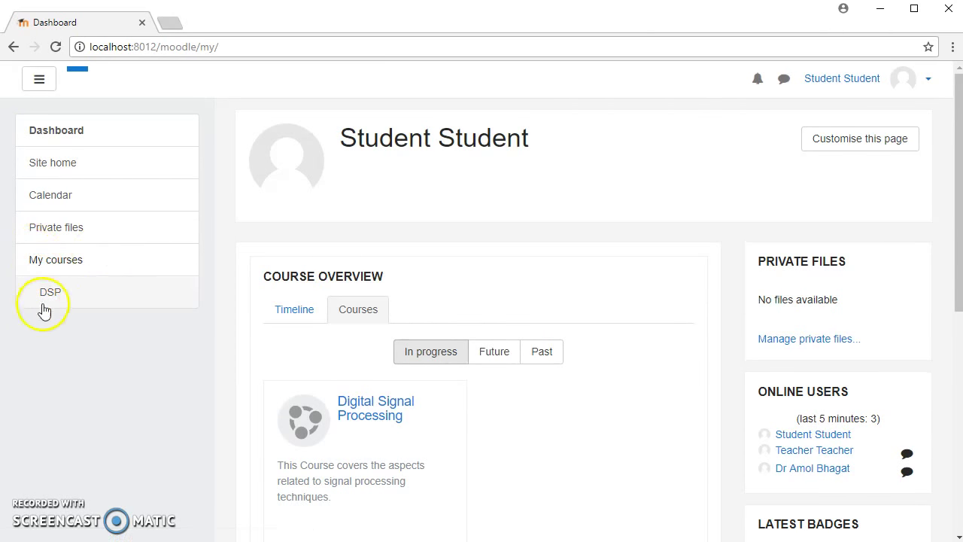
{"action": "left_click_drag", "start_coordinate": [37, 297], "coordinate": [132, 370]}
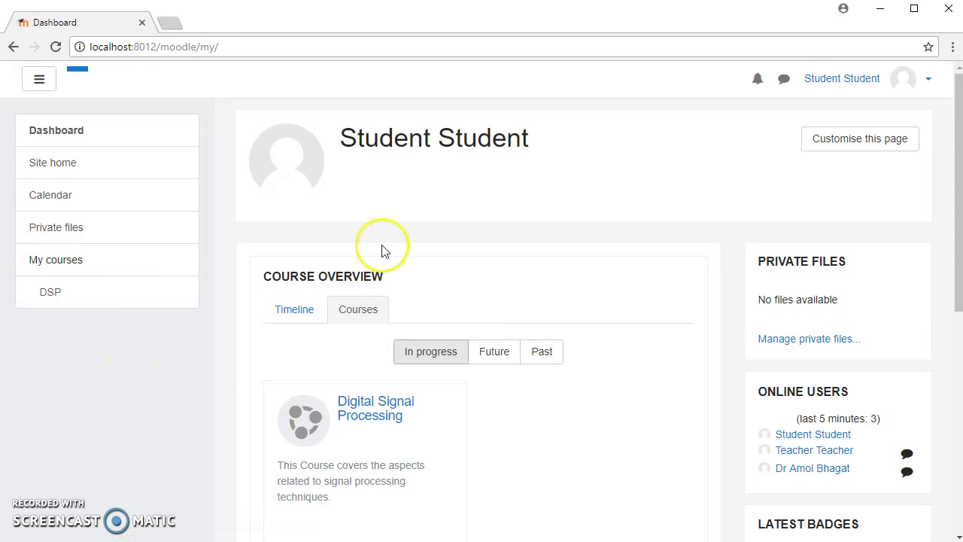
{"action": "scroll", "coordinate": [397, 288], "scroll_direction": "down", "scroll_amount": 2}
{"action": "left_click", "coordinate": [295, 158]}
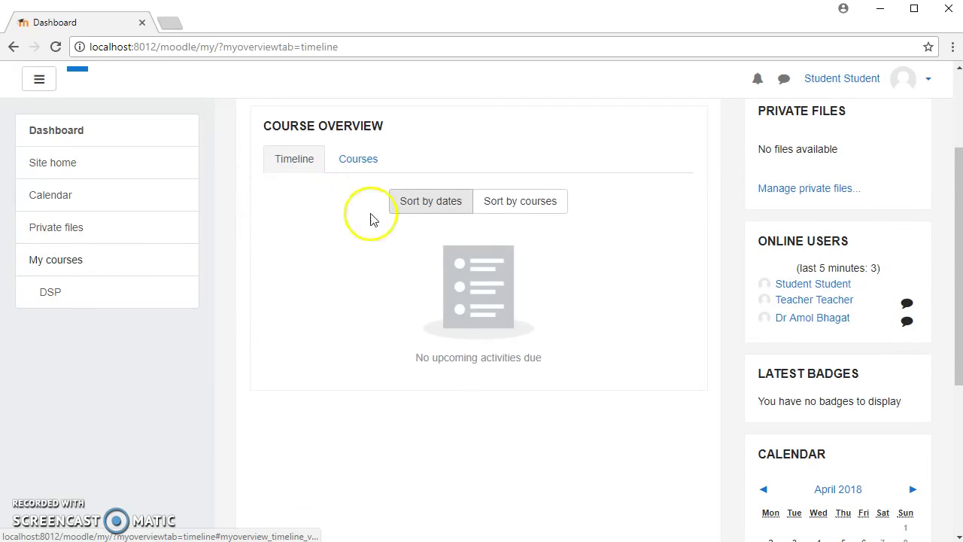
{"action": "left_click", "coordinate": [358, 161]}
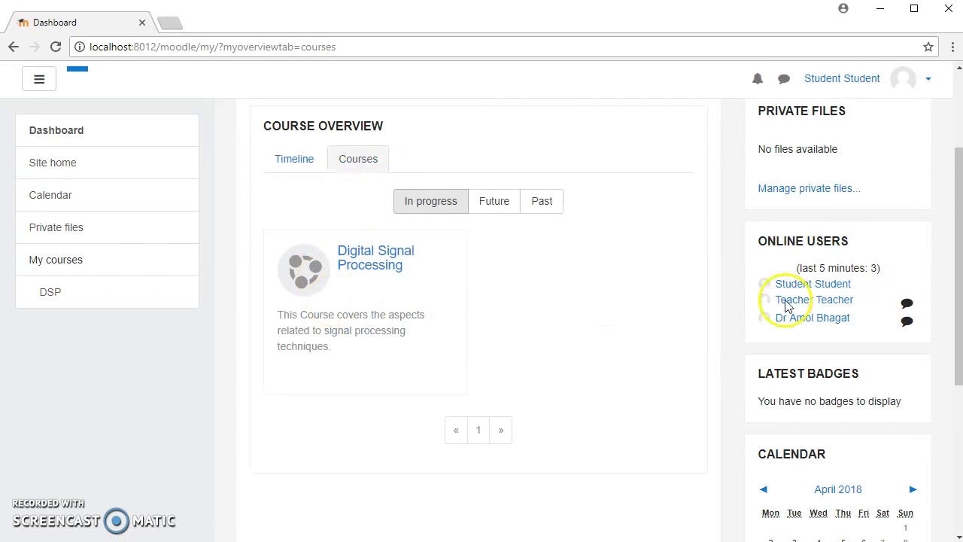
{"action": "scroll", "coordinate": [828, 314], "scroll_direction": "down", "scroll_amount": 1}
{"action": "scroll", "coordinate": [830, 314], "scroll_direction": "down", "scroll_amount": 3}
{"action": "scroll", "coordinate": [831, 316], "scroll_direction": "up", "scroll_amount": 6}
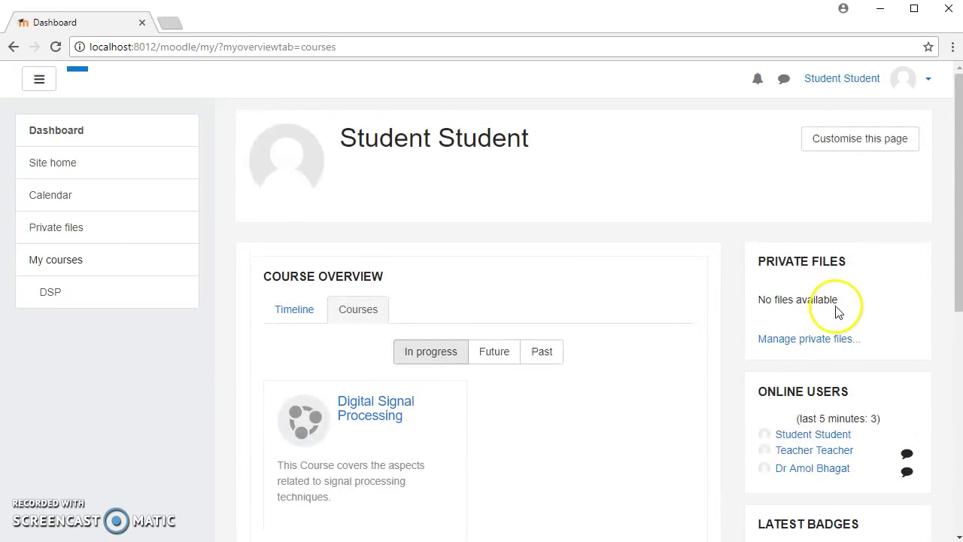
{"action": "scroll", "coordinate": [832, 296], "scroll_direction": "down", "scroll_amount": 2}
{"action": "scroll", "coordinate": [832, 295], "scroll_direction": "up", "scroll_amount": 2}
{"action": "left_click_drag", "start_coordinate": [334, 136], "coordinate": [549, 142]}
{"action": "left_click", "coordinate": [565, 141]}
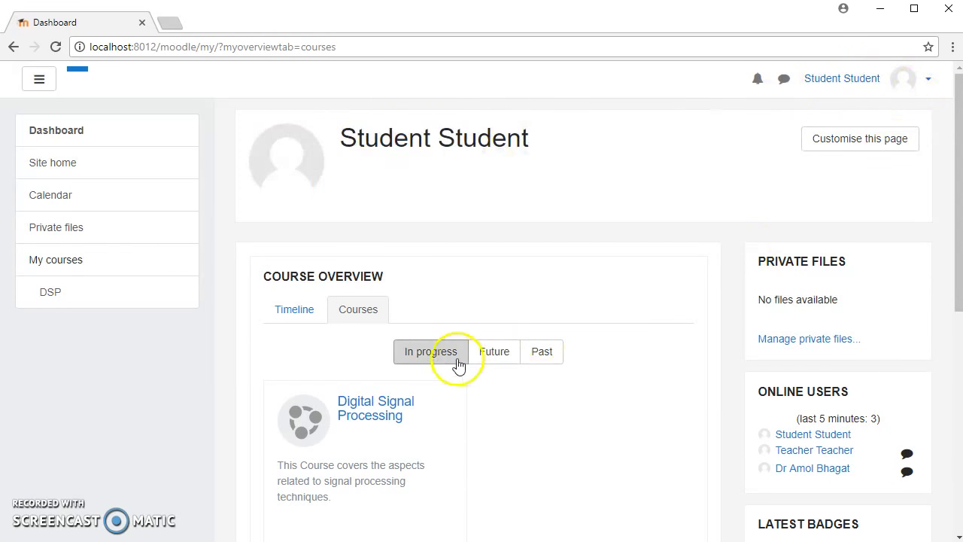
Open the Digital Signal Processing course as the student and examine which content and options the page offers
{"action": "left_click", "coordinate": [364, 403]}
{"action": "scroll", "coordinate": [490, 309], "scroll_direction": "down", "scroll_amount": 3}
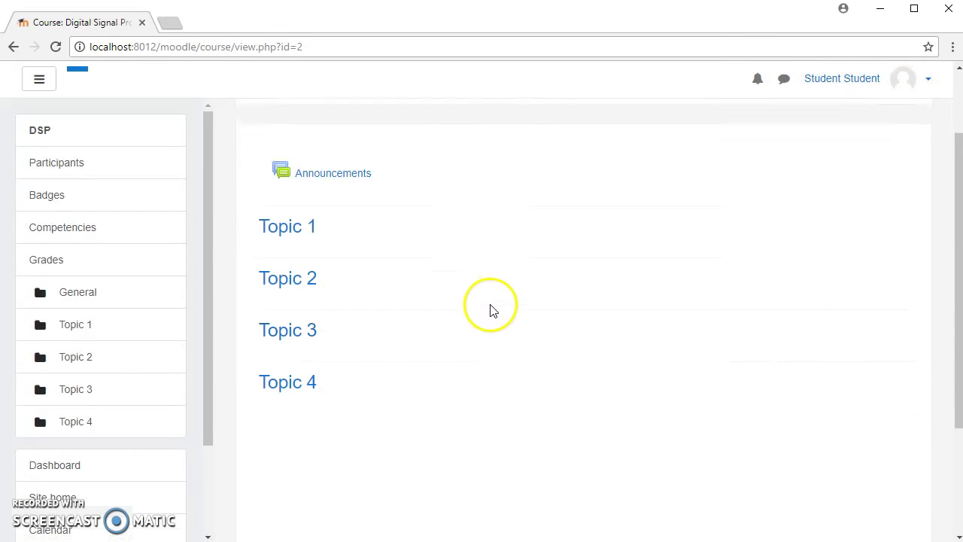
{"action": "scroll", "coordinate": [490, 321], "scroll_direction": "up", "scroll_amount": 3}
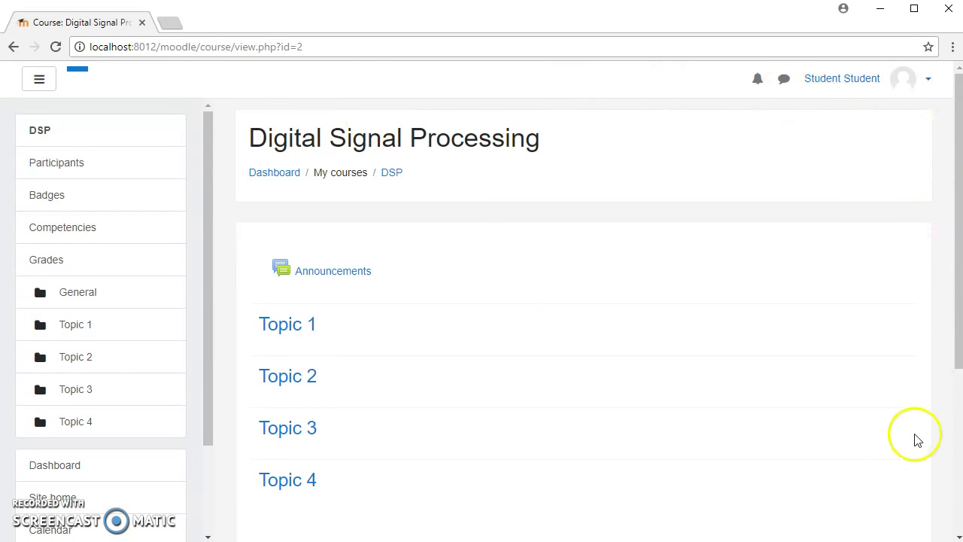
{"action": "scroll", "coordinate": [776, 327], "scroll_direction": "down", "scroll_amount": 3}
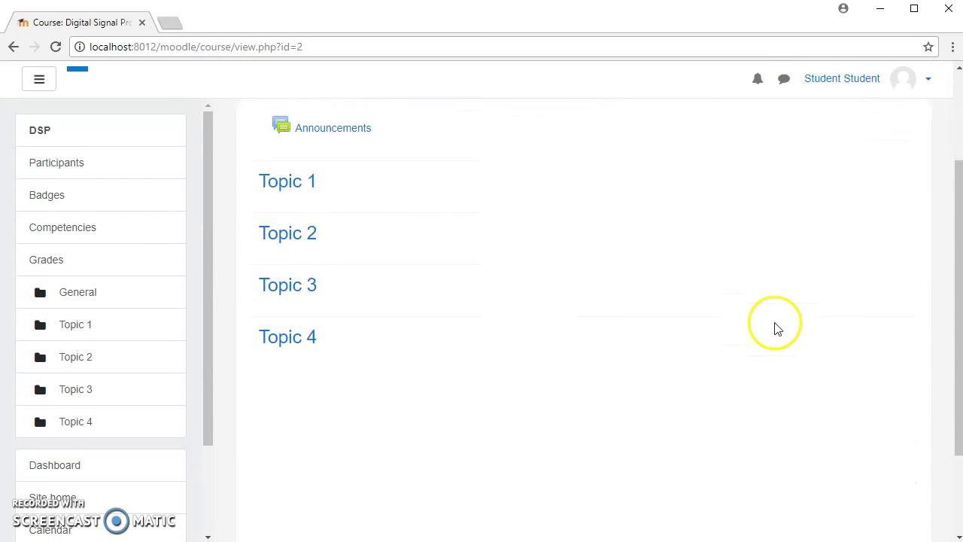
{"action": "scroll", "coordinate": [778, 329], "scroll_direction": "up", "scroll_amount": 3}
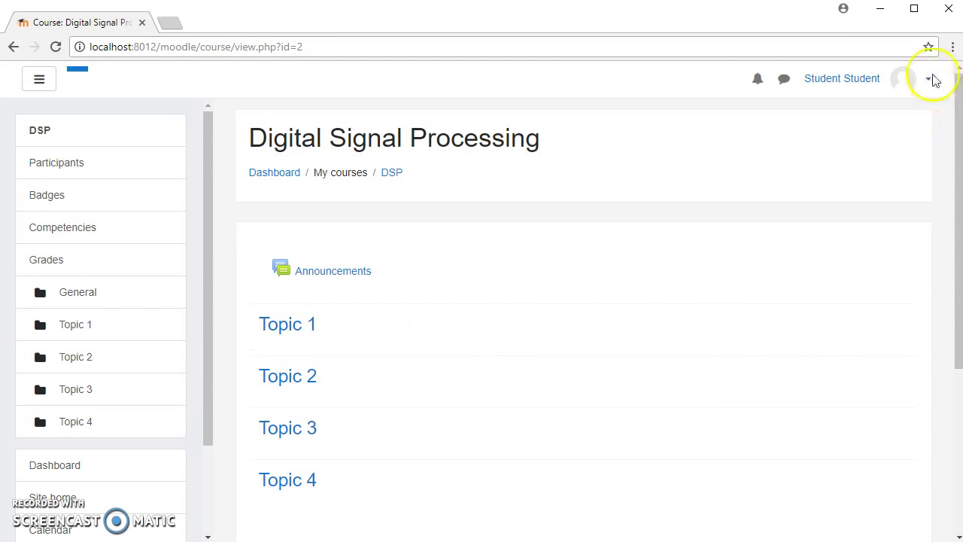
Log out of the student account and log back in with the prefilled teacher account, showing its course overview
{"action": "left_click", "coordinate": [787, 189]}
{"action": "left_click", "coordinate": [928, 78]}
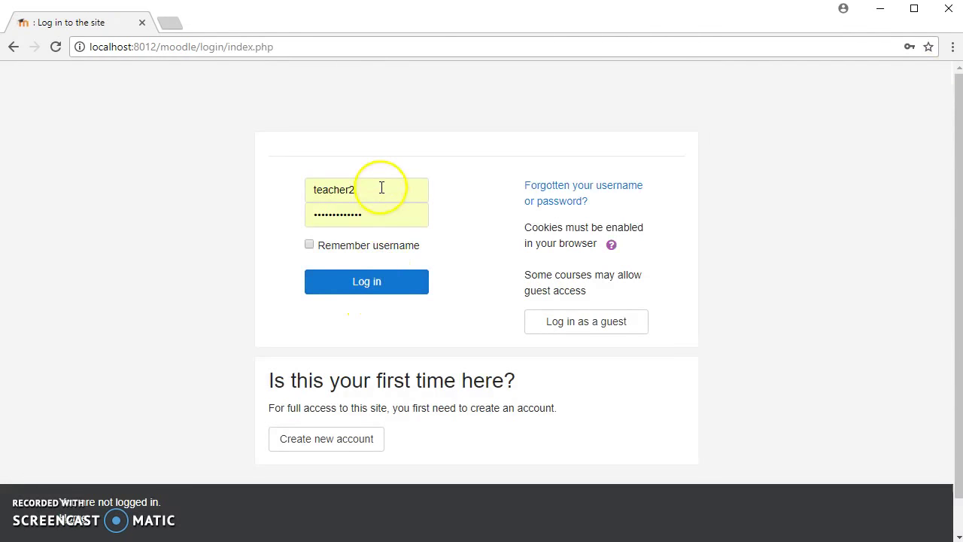
{"action": "left_click", "coordinate": [382, 187]}
{"action": "left_click", "coordinate": [162, 235]}
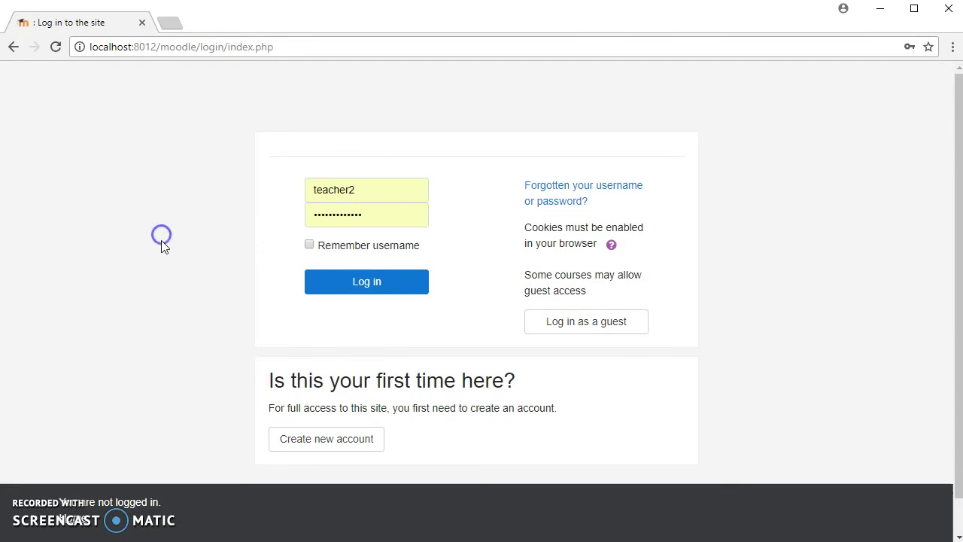
{"action": "left_click", "coordinate": [392, 290]}
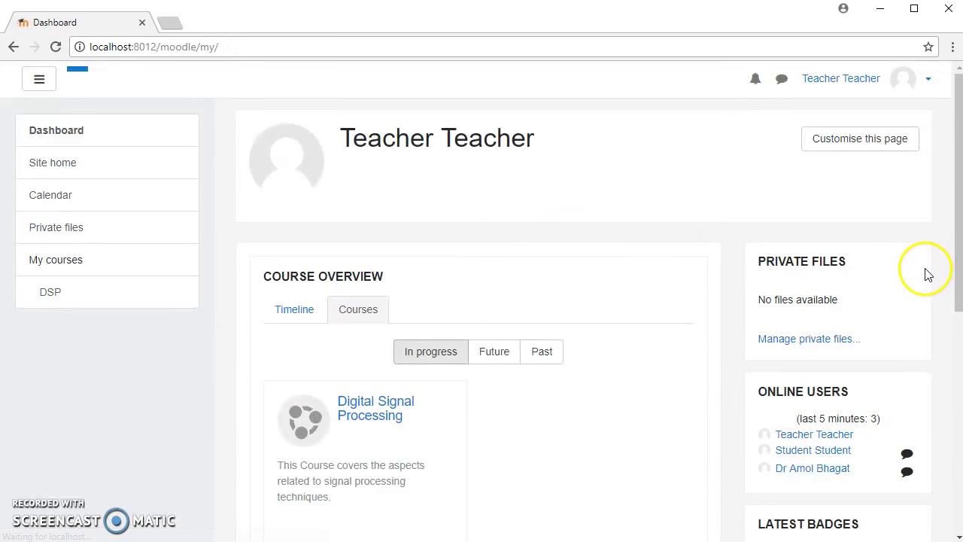
{"action": "scroll", "coordinate": [903, 320], "scroll_direction": "down", "scroll_amount": 3}
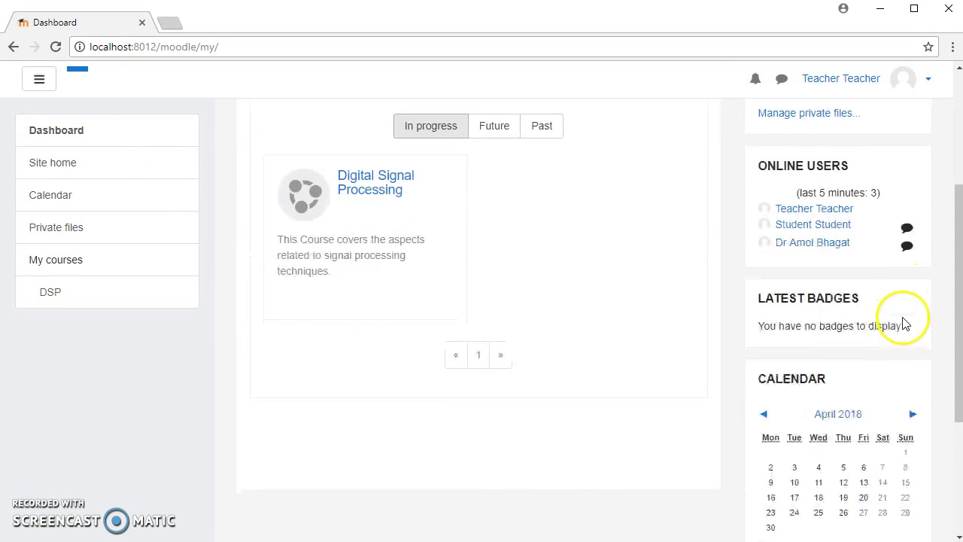
Open the Digital Signal Processing course as the teacher and turn editing on
{"action": "left_click", "coordinate": [388, 193]}
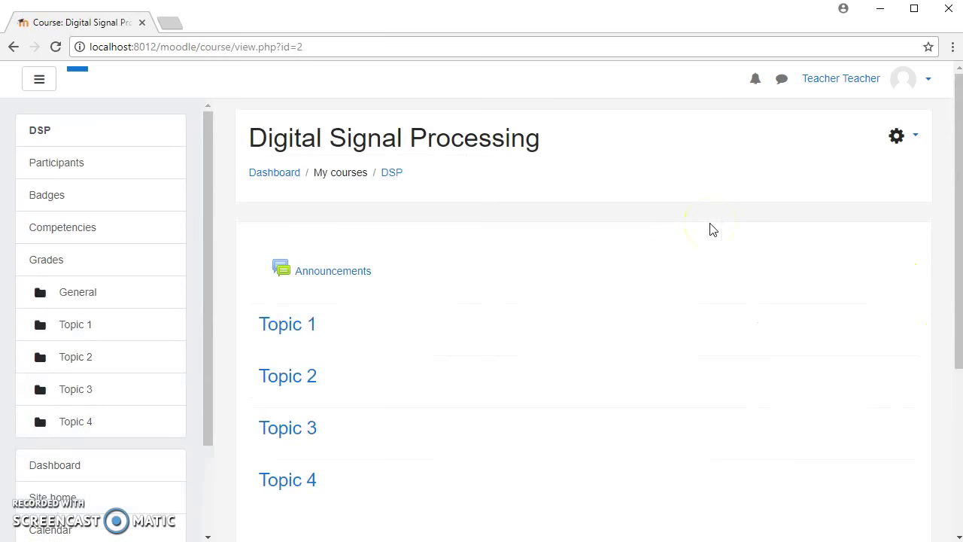
{"action": "left_click", "coordinate": [914, 134]}
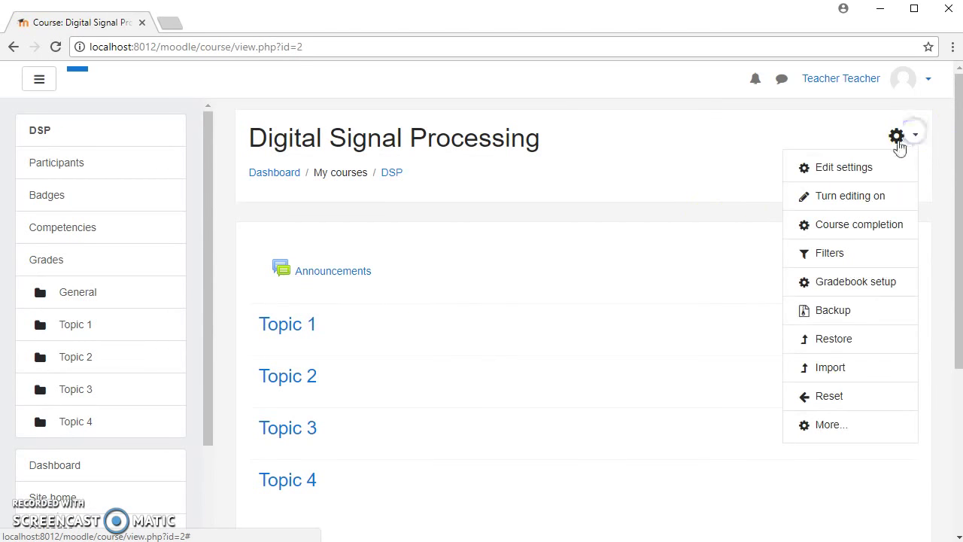
{"action": "left_click", "coordinate": [850, 197]}
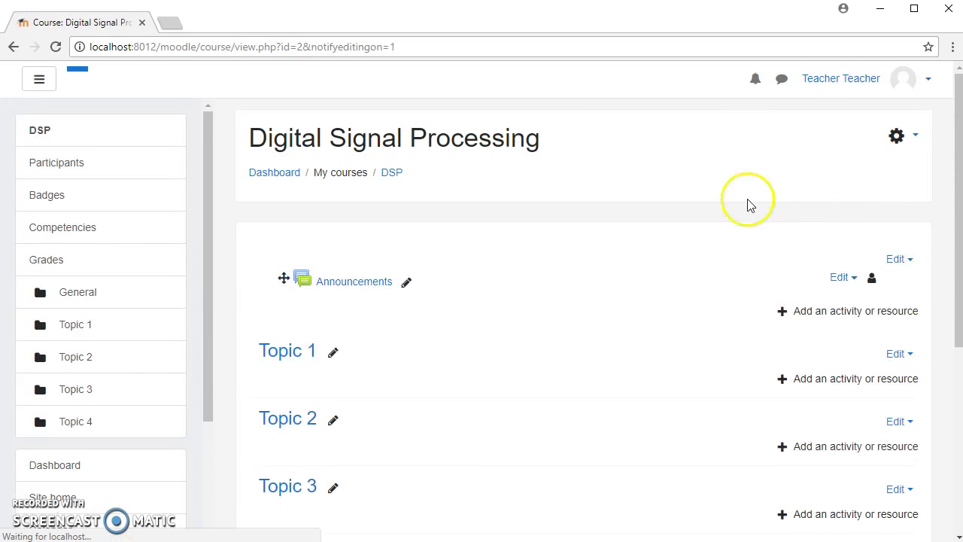
Rename Topic 1 to "Introduction to Digital Signal Processing" and look at the topic's editing options
{"action": "scroll", "coordinate": [463, 338], "scroll_direction": "down", "scroll_amount": 1}
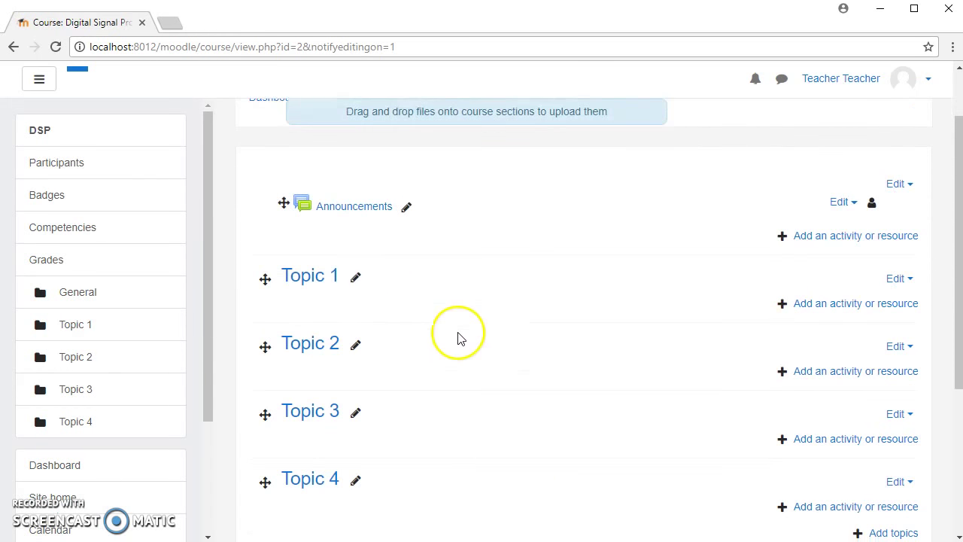
{"action": "left_click", "coordinate": [354, 280]}
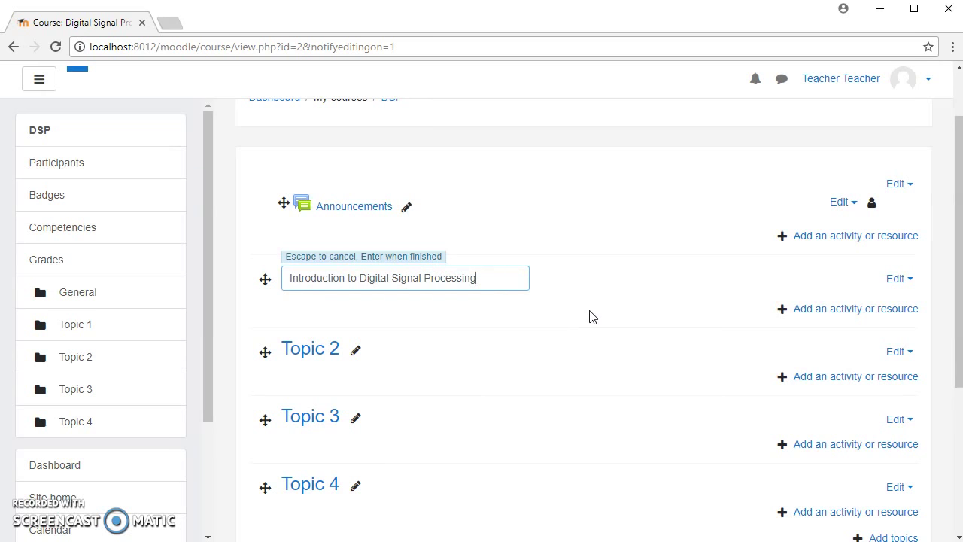
{"action": "key", "text": "Return"}
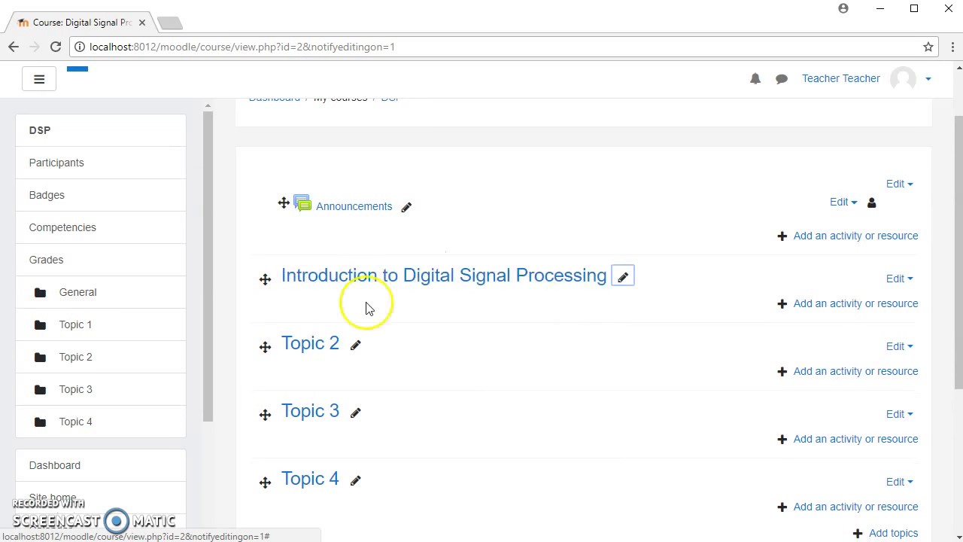
{"action": "left_click", "coordinate": [907, 279]}
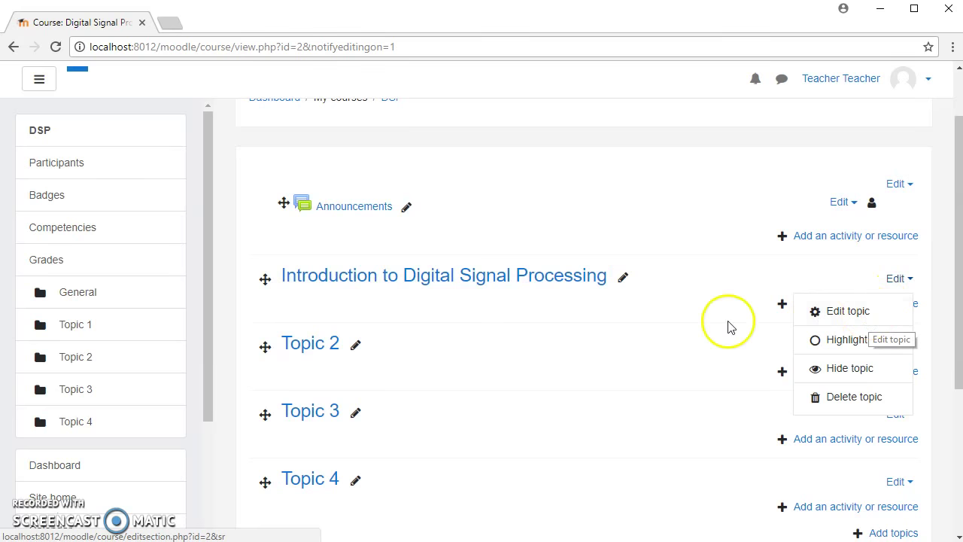
{"action": "left_click", "coordinate": [678, 305]}
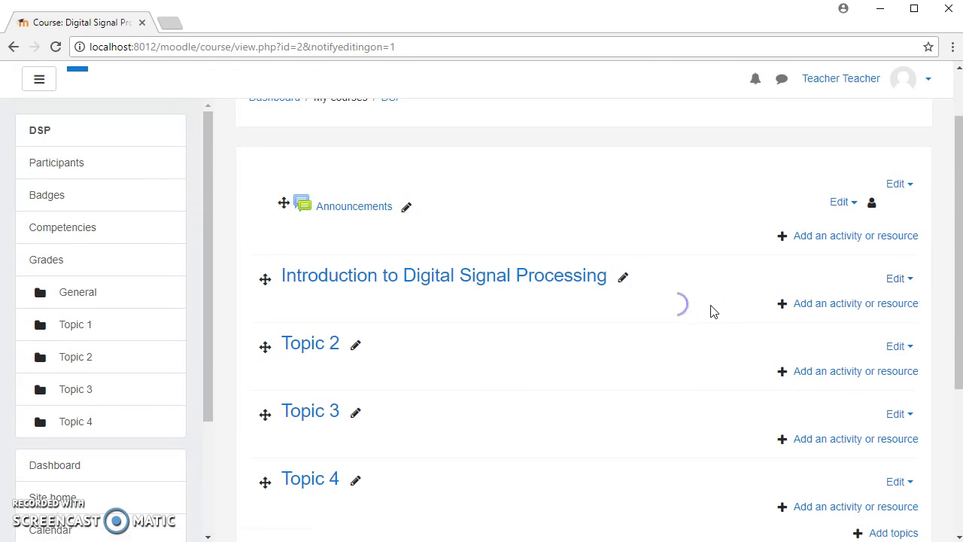
Review the available activities and resources for the Introduction to Digital Signal Processing topic and add a Page resource
{"action": "left_click", "coordinate": [785, 307]}
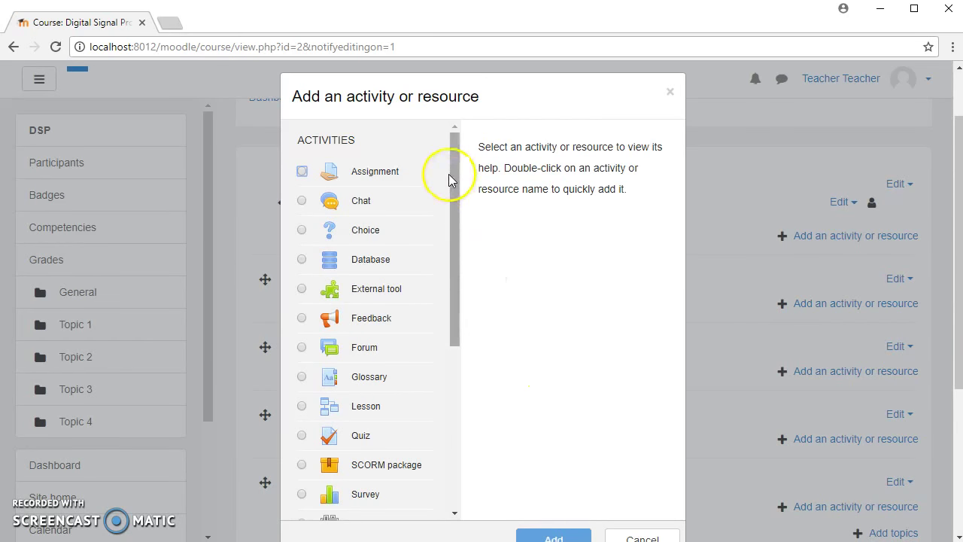
{"action": "left_click", "coordinate": [461, 203]}
{"action": "left_click_drag", "start_coordinate": [462, 203], "coordinate": [452, 402]}
{"action": "left_click", "coordinate": [490, 281]}
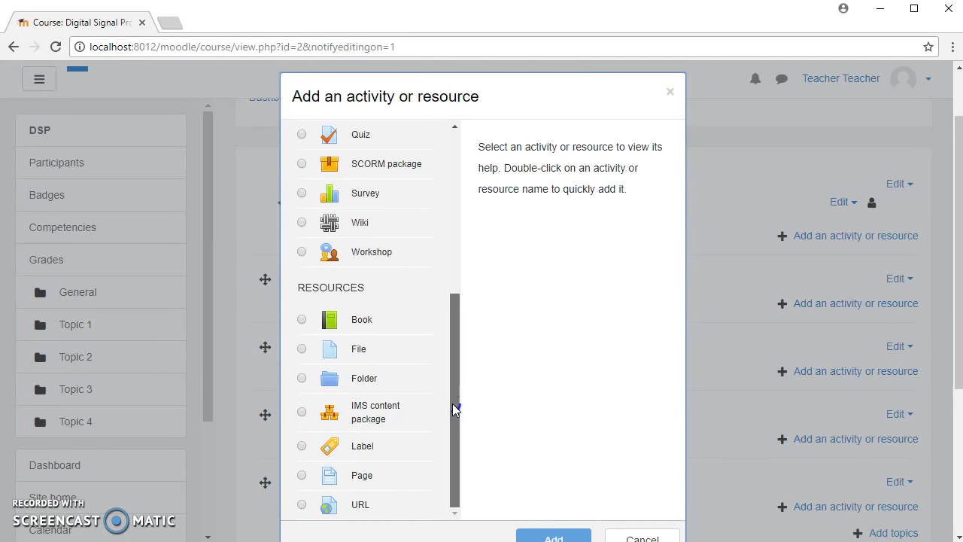
{"action": "left_click_drag", "start_coordinate": [453, 407], "coordinate": [444, 181]}
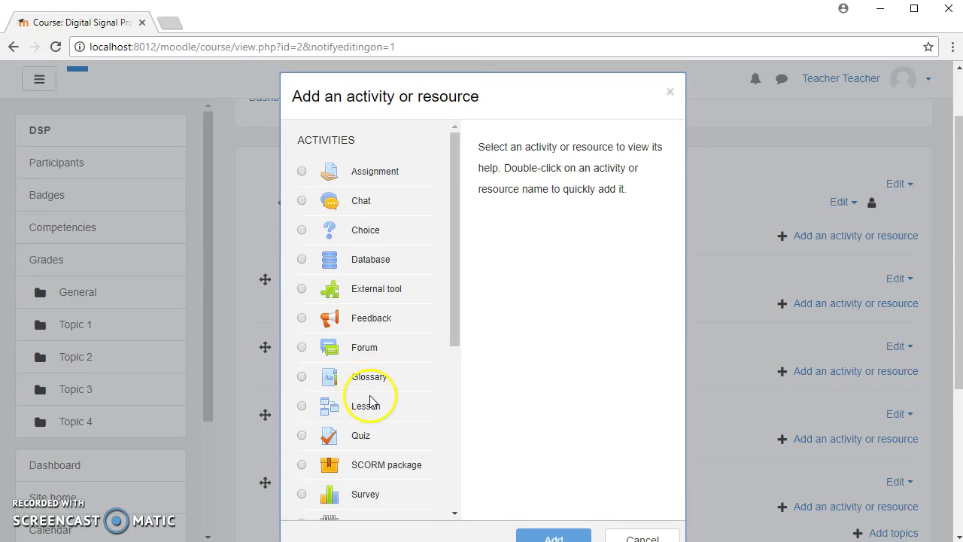
{"action": "left_click_drag", "start_coordinate": [454, 212], "coordinate": [446, 394]}
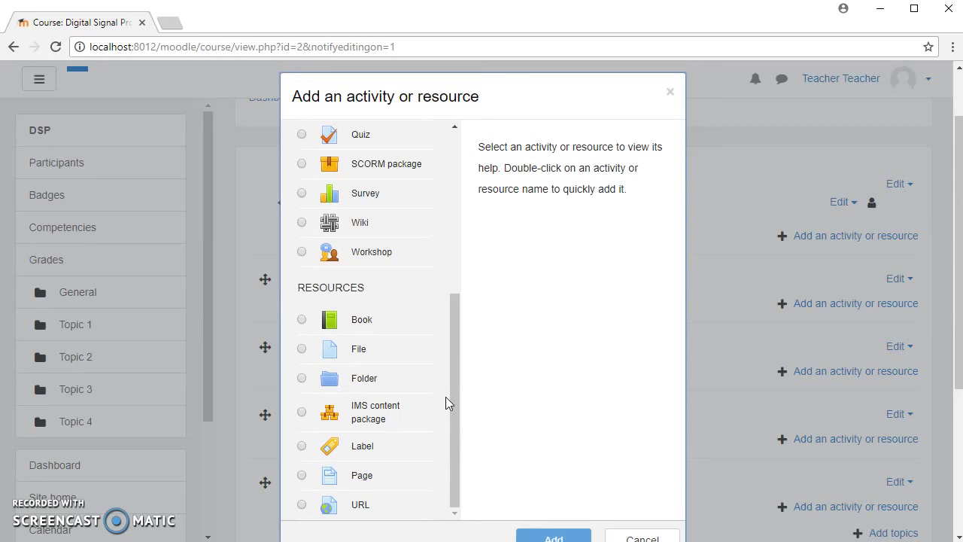
{"action": "left_click", "coordinate": [302, 477]}
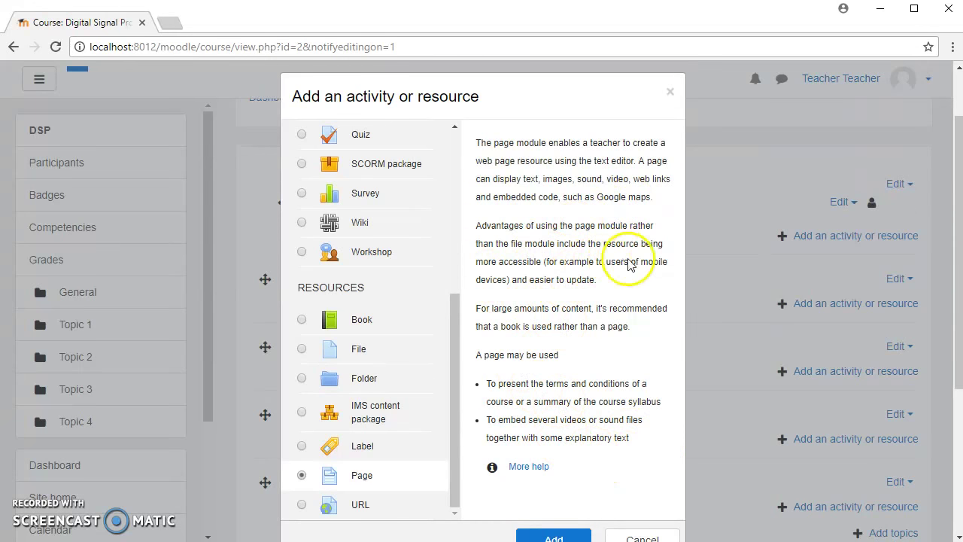
{"action": "left_click", "coordinate": [554, 537]}
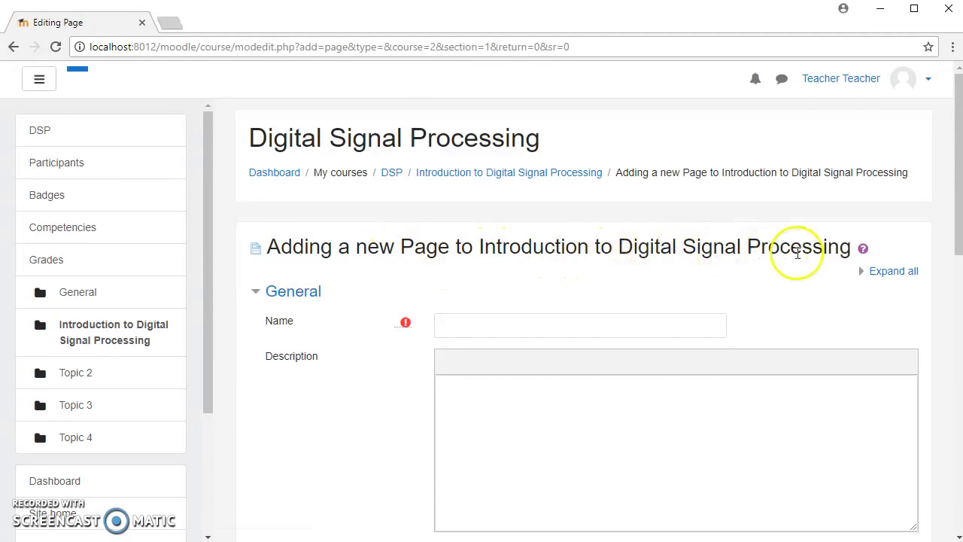
Name the new page "Introduction to Digital Signal Processing" by copying the topic title from the form's heading
{"action": "scroll", "coordinate": [882, 258], "scroll_direction": "down", "scroll_amount": 1}
{"action": "scroll", "coordinate": [882, 258], "scroll_direction": "up", "scroll_amount": 1}
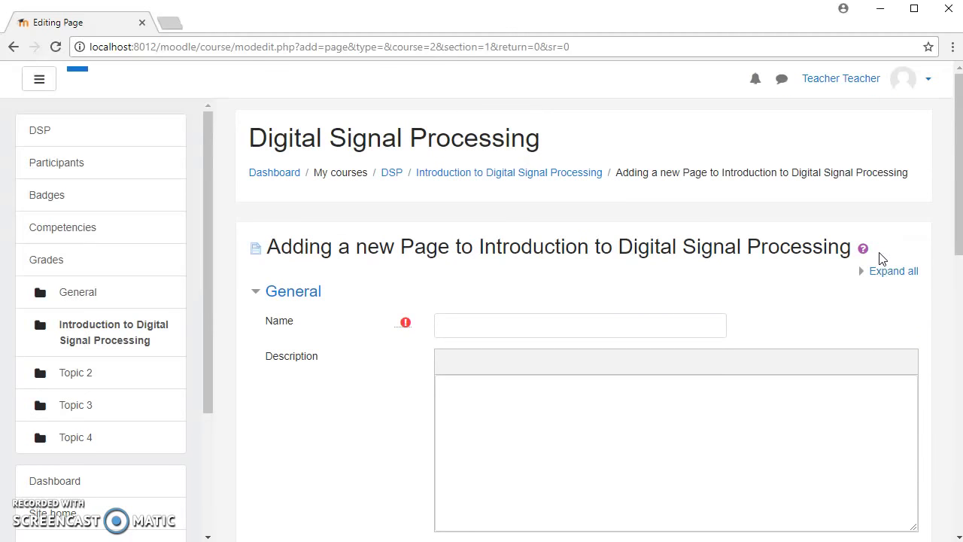
{"action": "scroll", "coordinate": [882, 259], "scroll_direction": "down", "scroll_amount": 10}
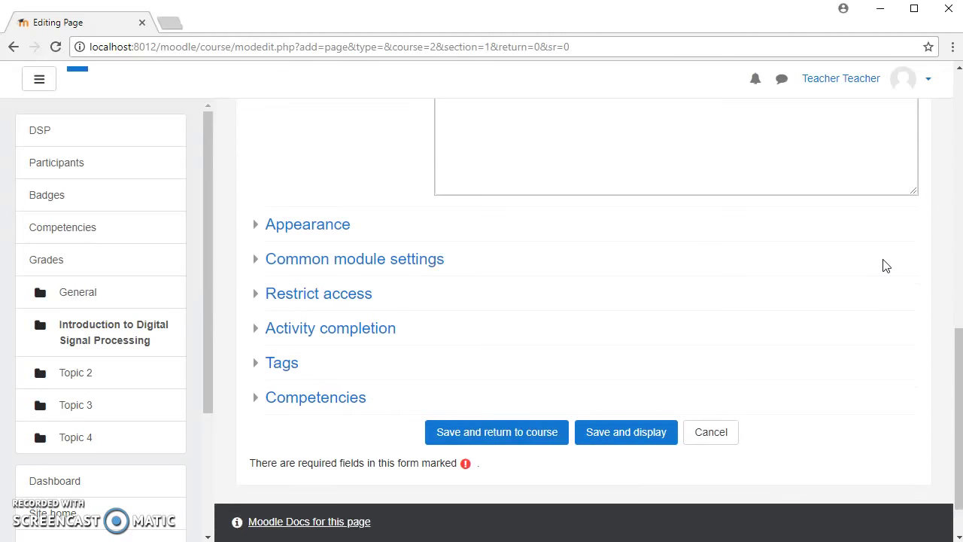
{"action": "scroll", "coordinate": [886, 265], "scroll_direction": "down", "scroll_amount": 1}
{"action": "scroll", "coordinate": [886, 265], "scroll_direction": "up", "scroll_amount": 5}
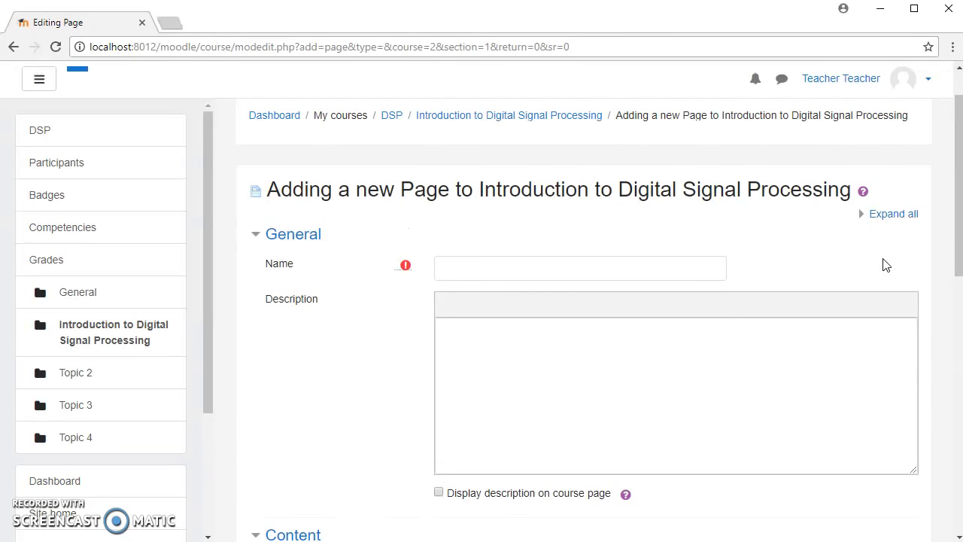
{"action": "left_click", "coordinate": [669, 266]}
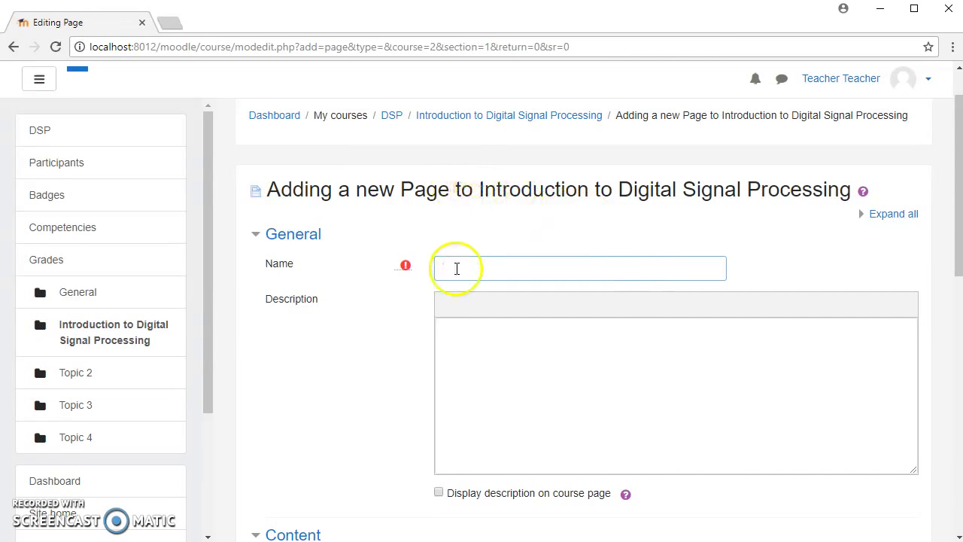
{"action": "left_click", "coordinate": [622, 190]}
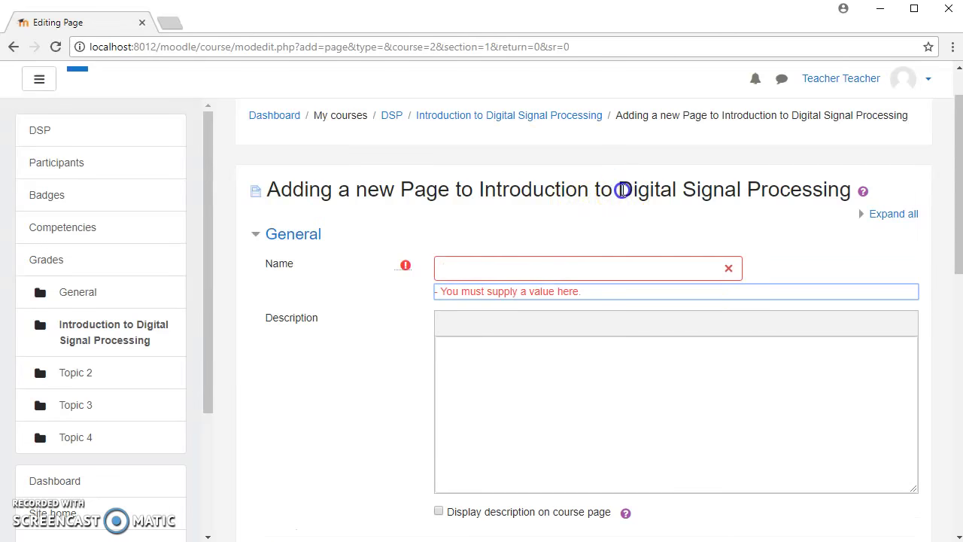
{"action": "left_click_drag", "start_coordinate": [478, 190], "coordinate": [858, 203]}
{"action": "right_click", "coordinate": [858, 201]}
{"action": "left_click", "coordinate": [800, 195]}
{"action": "left_click", "coordinate": [634, 264]}
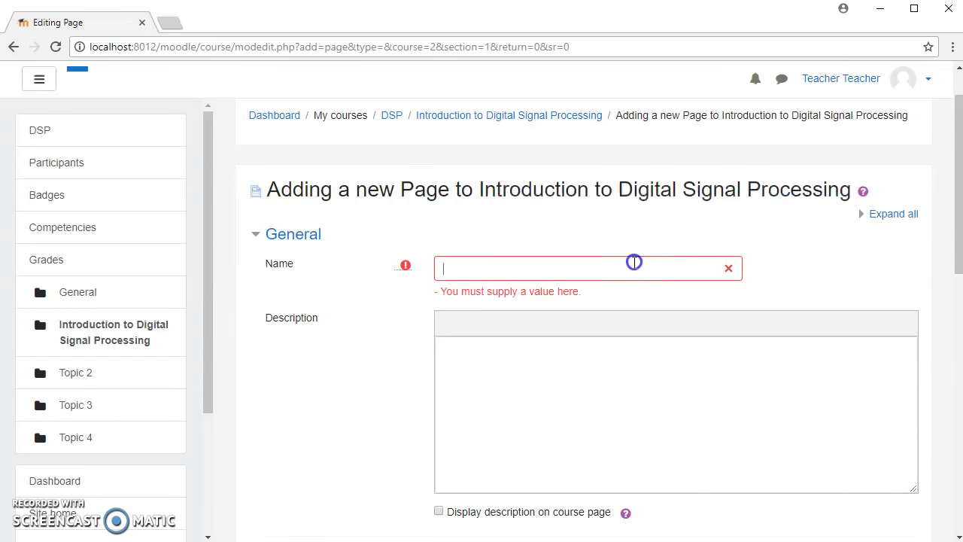
{"action": "key", "text": "ctrl+v"}
Examine the description and page content fields of the new page form
{"action": "left_click", "coordinate": [568, 368]}
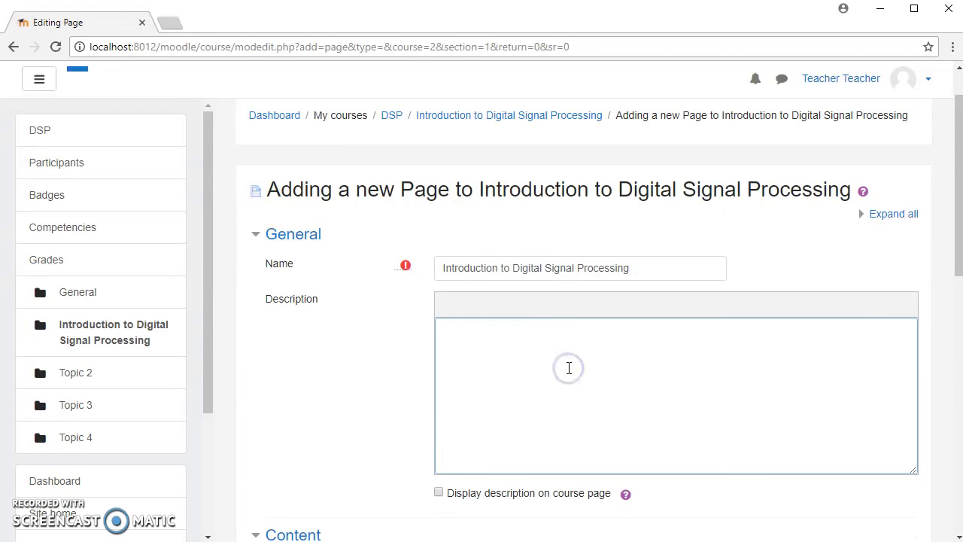
{"action": "scroll", "coordinate": [560, 348], "scroll_direction": "down", "scroll_amount": 2}
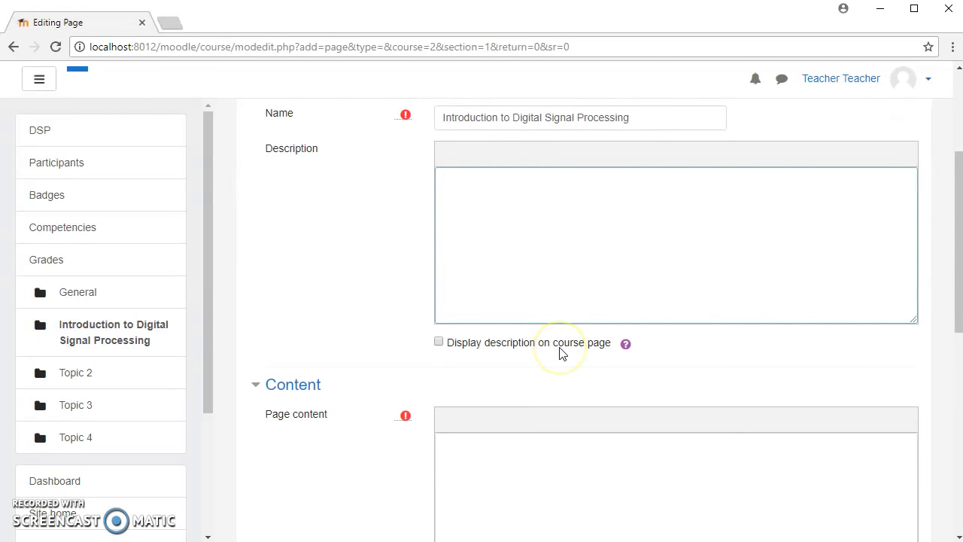
{"action": "scroll", "coordinate": [561, 351], "scroll_direction": "down", "scroll_amount": 2}
{"action": "left_click", "coordinate": [559, 346]}
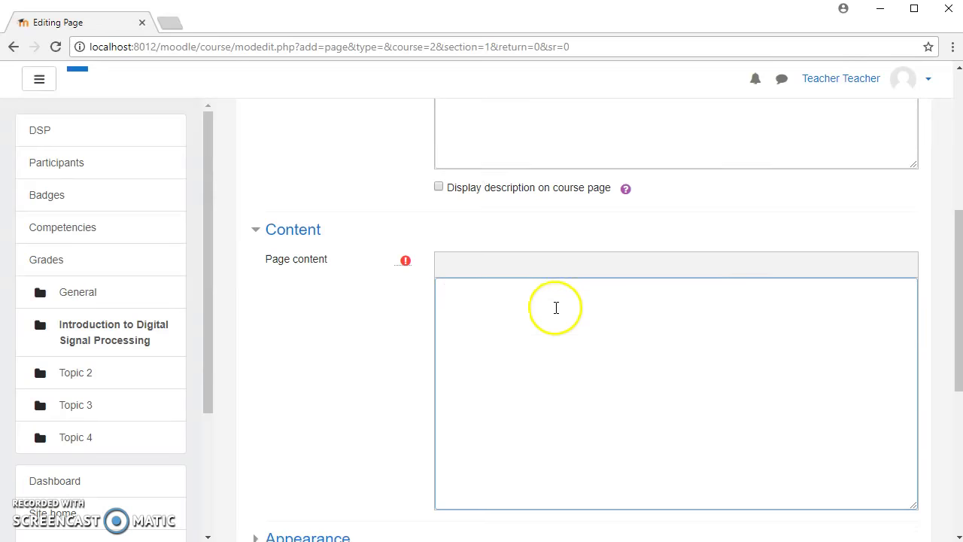
{"action": "scroll", "coordinate": [556, 308], "scroll_direction": "down", "scroll_amount": 3}
{"action": "scroll", "coordinate": [557, 316], "scroll_direction": "up", "scroll_amount": 4}
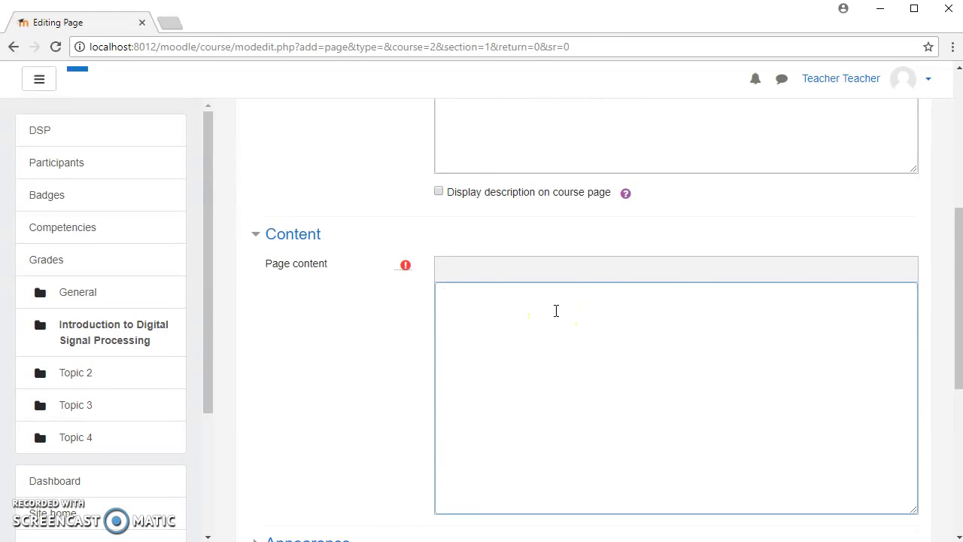
Search Google in a new browser tab for "introduction to digital signal processing"
{"action": "left_click", "coordinate": [179, 30]}
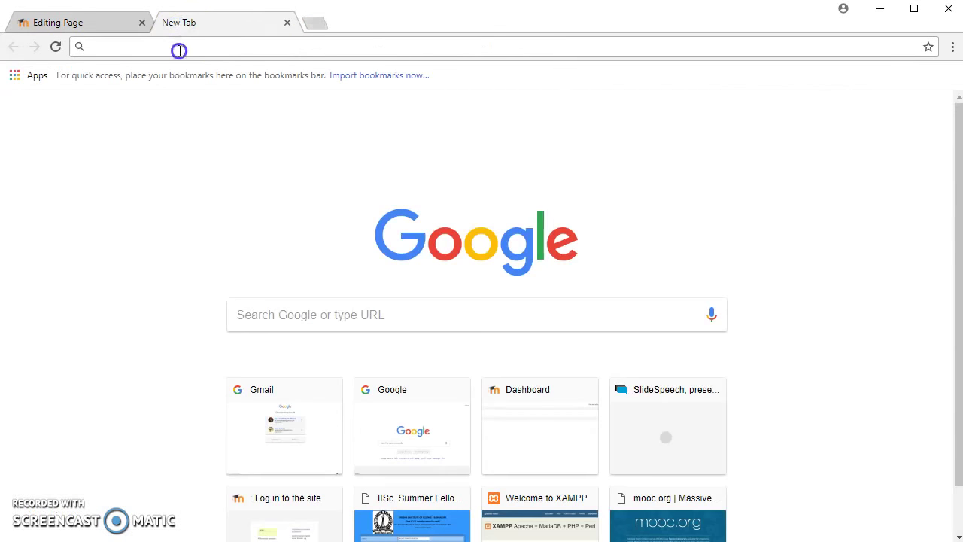
{"action": "type", "text": "intro"}
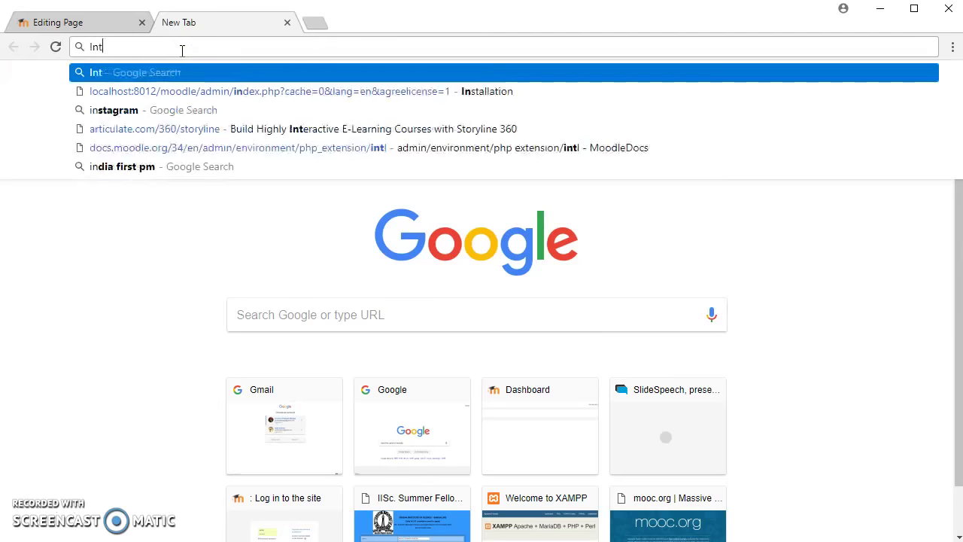
{"action": "type", "text": "ductio"}
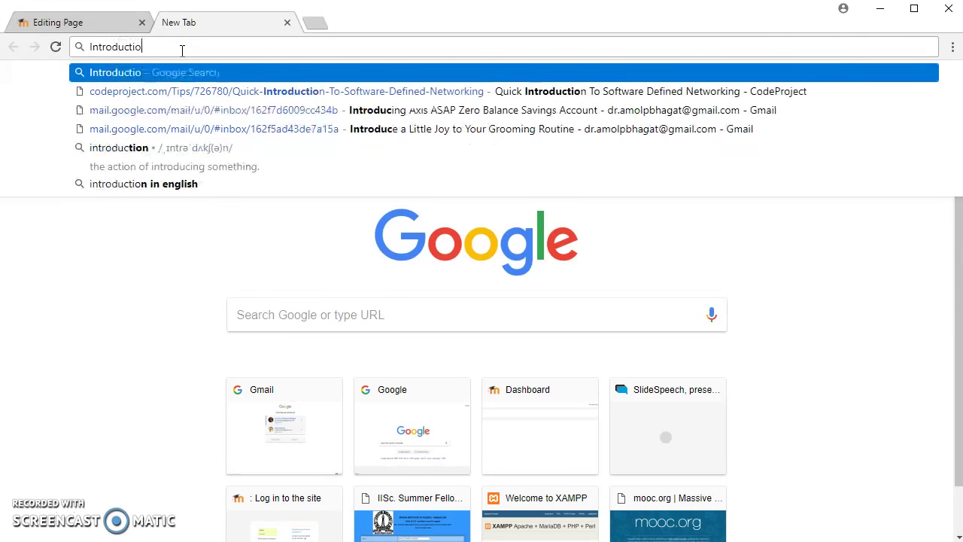
{"action": "type", "text": "n to d"}
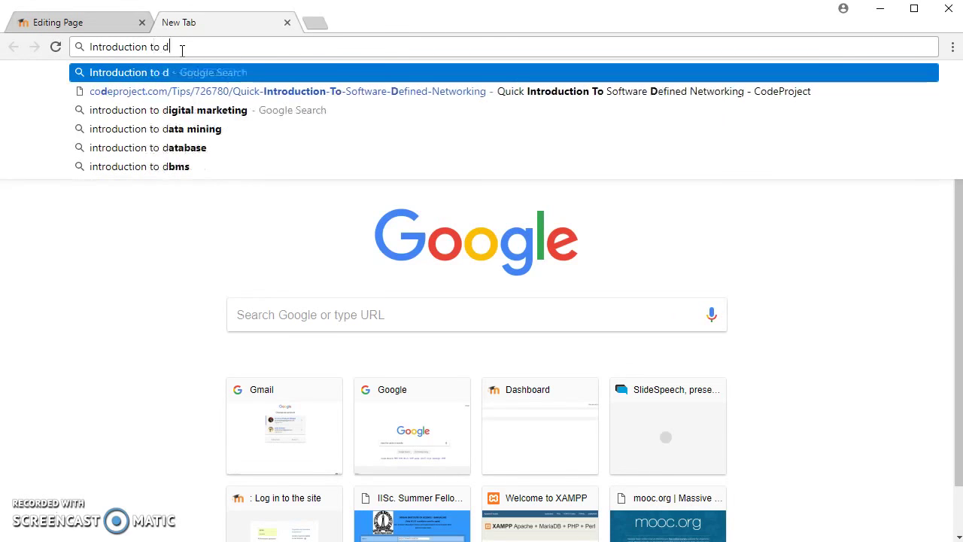
{"action": "type", "text": "igital signal"}
{"action": "key", "text": "Down"}
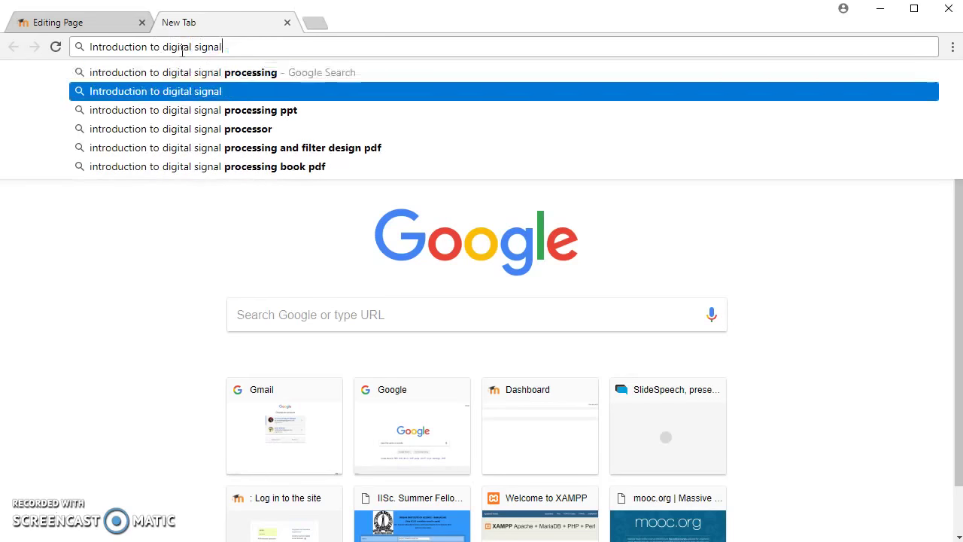
{"action": "key", "text": "Up"}
{"action": "key", "text": "Return"}
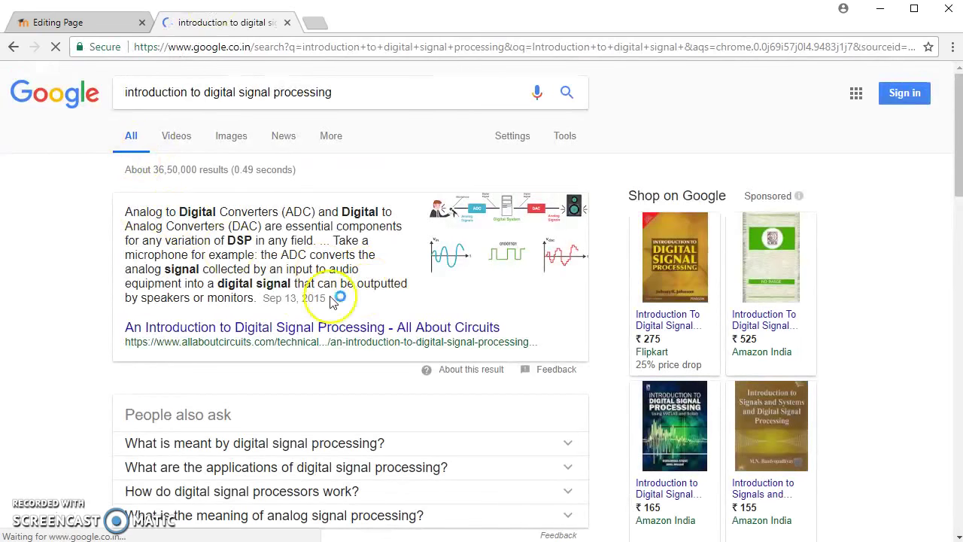
Open the All About Circuits article "An Introduction to Digital Signal Processing" from the search results in a separate tab
{"action": "left_click_drag", "start_coordinate": [122, 212], "coordinate": [276, 267]}
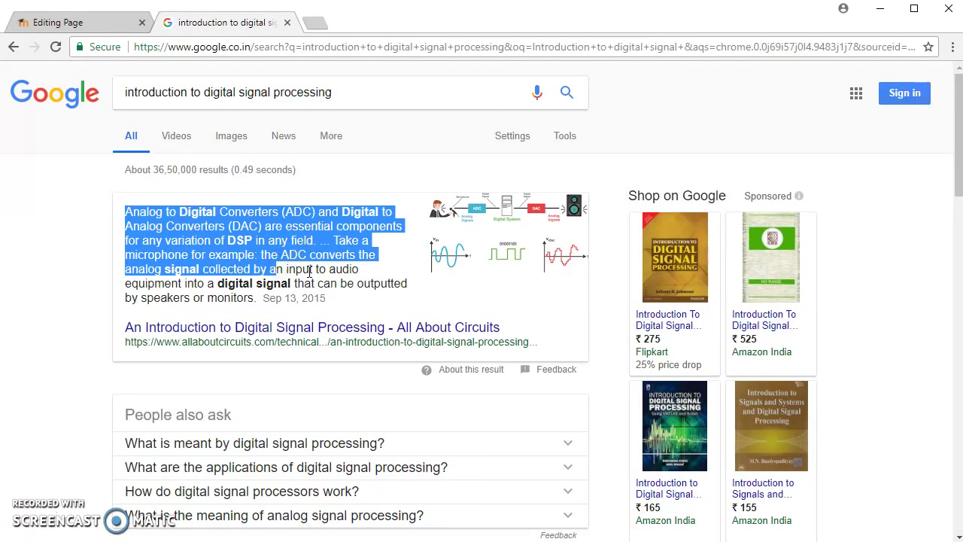
{"action": "scroll", "coordinate": [308, 271], "scroll_direction": "down", "scroll_amount": 4}
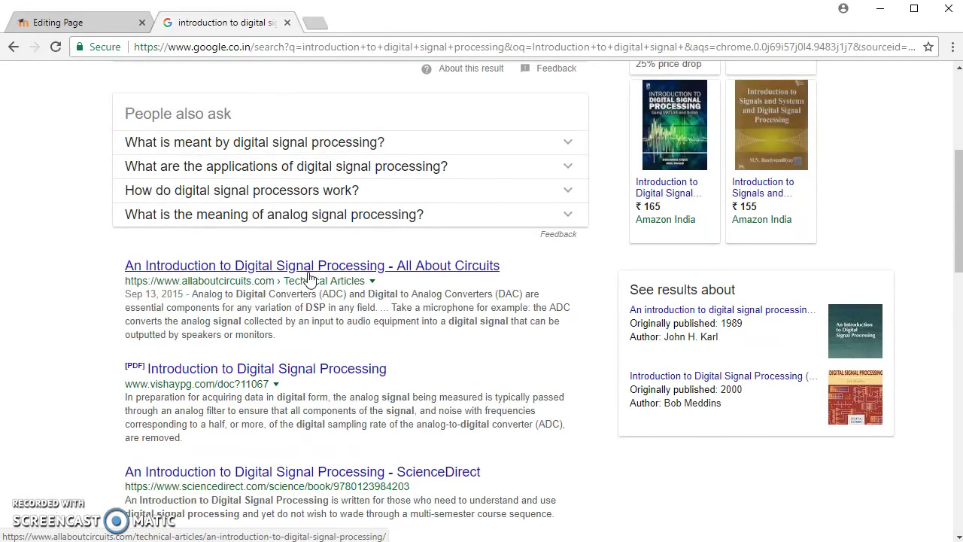
{"action": "right_click", "coordinate": [309, 277]}
{"action": "left_click", "coordinate": [335, 284]}
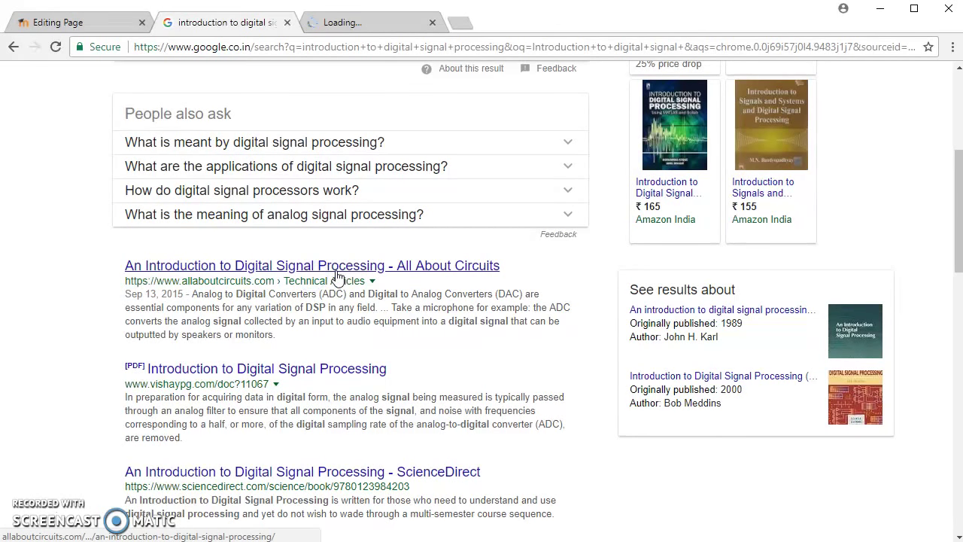
{"action": "scroll", "coordinate": [335, 277], "scroll_direction": "up", "scroll_amount": 3}
{"action": "scroll", "coordinate": [334, 271], "scroll_direction": "down", "scroll_amount": 1}
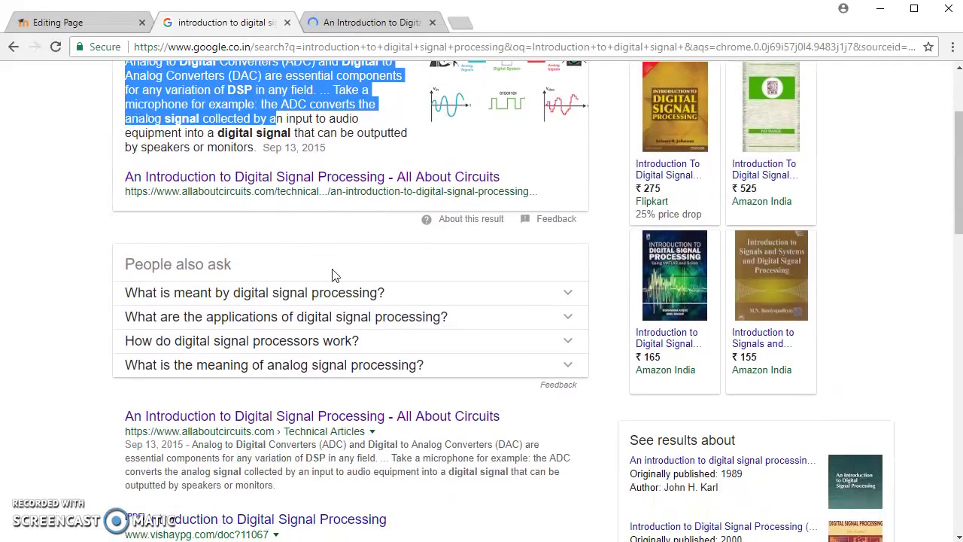
{"action": "left_click", "coordinate": [98, 214]}
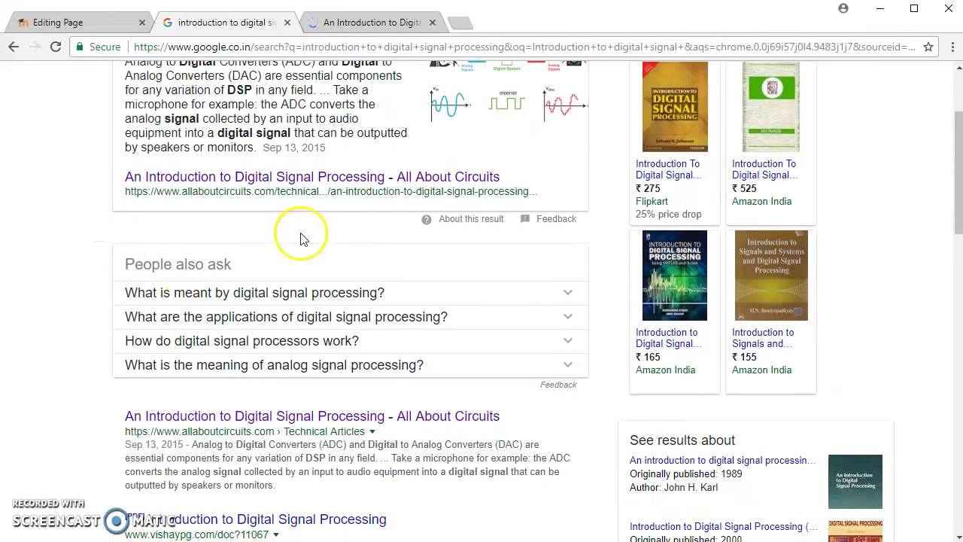
Open the Vishay PDF result "Introduction to Digital Signal Processing" from the Google results in a separate tab
{"action": "scroll", "coordinate": [305, 237], "scroll_direction": "up", "scroll_amount": 2}
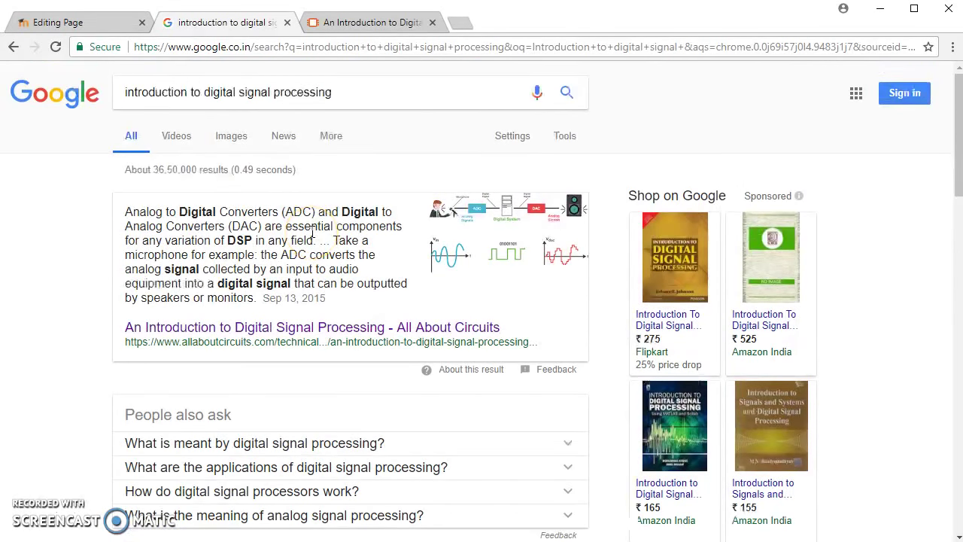
{"action": "scroll", "coordinate": [315, 238], "scroll_direction": "down", "scroll_amount": 2}
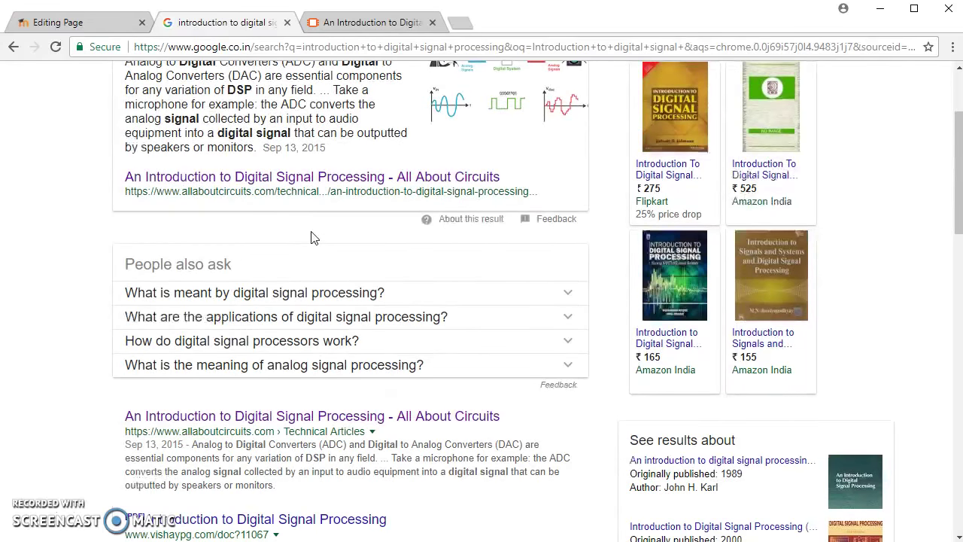
{"action": "scroll", "coordinate": [301, 384], "scroll_direction": "down", "scroll_amount": 2}
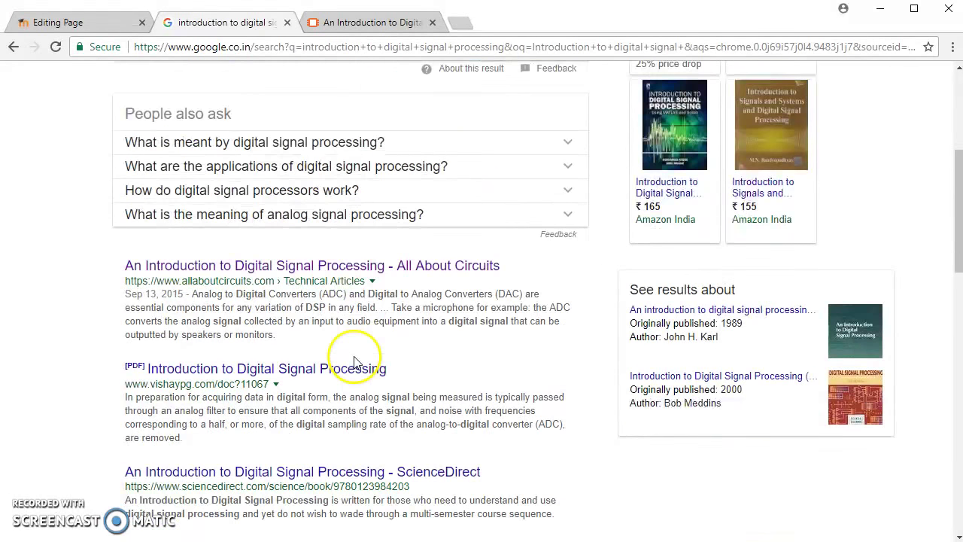
{"action": "right_click", "coordinate": [346, 368]}
{"action": "left_click", "coordinate": [369, 378]}
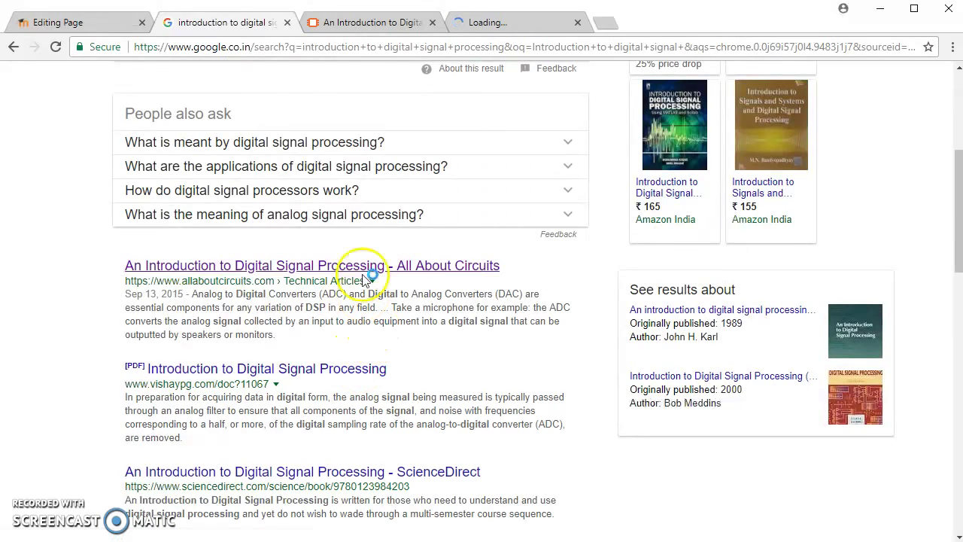
Copy the full paragraph under "What is Digital Signal Processing?" from the All About Circuits article
{"action": "left_click", "coordinate": [351, 23]}
{"action": "scroll", "coordinate": [377, 247], "scroll_direction": "down", "scroll_amount": 2}
{"action": "scroll", "coordinate": [374, 243], "scroll_direction": "down", "scroll_amount": 1}
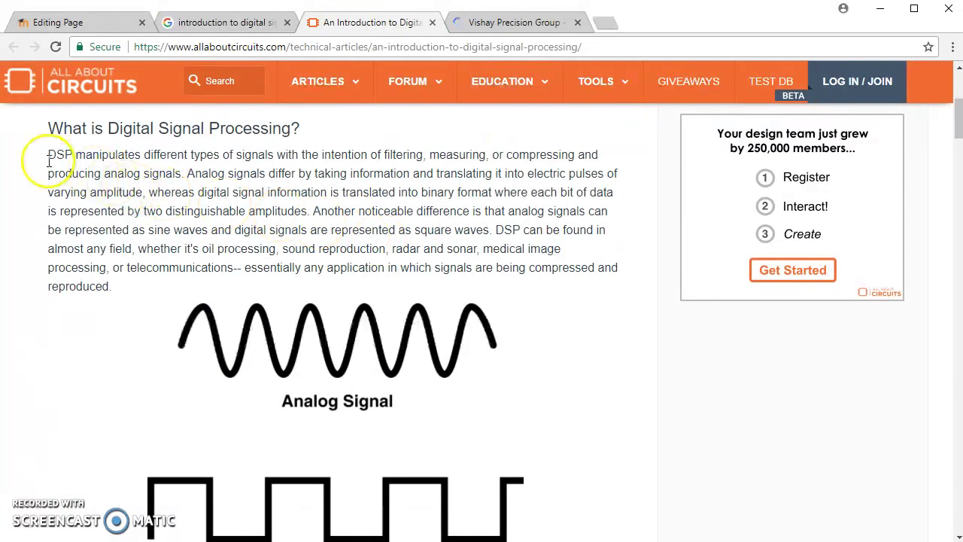
{"action": "left_click_drag", "start_coordinate": [50, 154], "coordinate": [115, 284]}
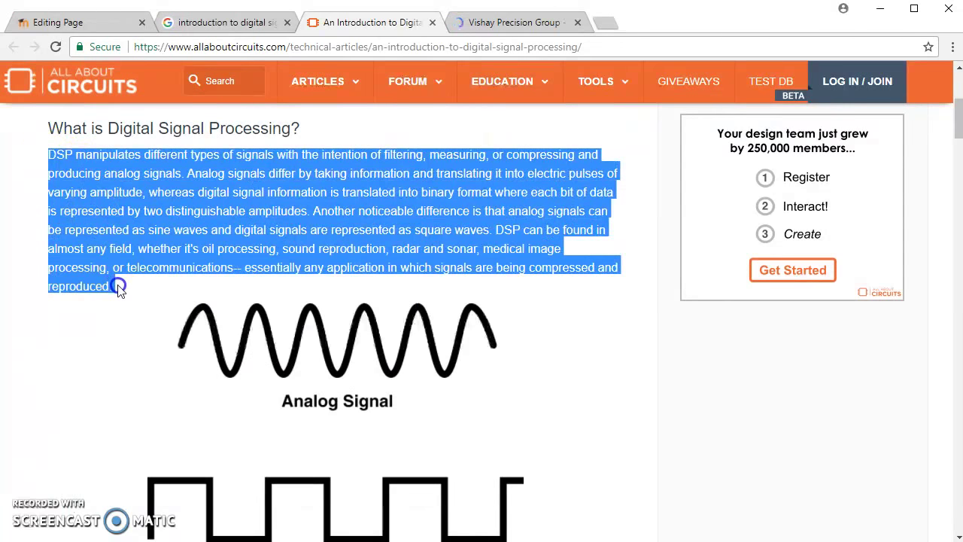
{"action": "right_click", "coordinate": [161, 192]}
{"action": "left_click", "coordinate": [167, 200]}
Paste the copied DSP paragraph into the Page content field of the new Moodle page form
{"action": "left_click", "coordinate": [80, 22]}
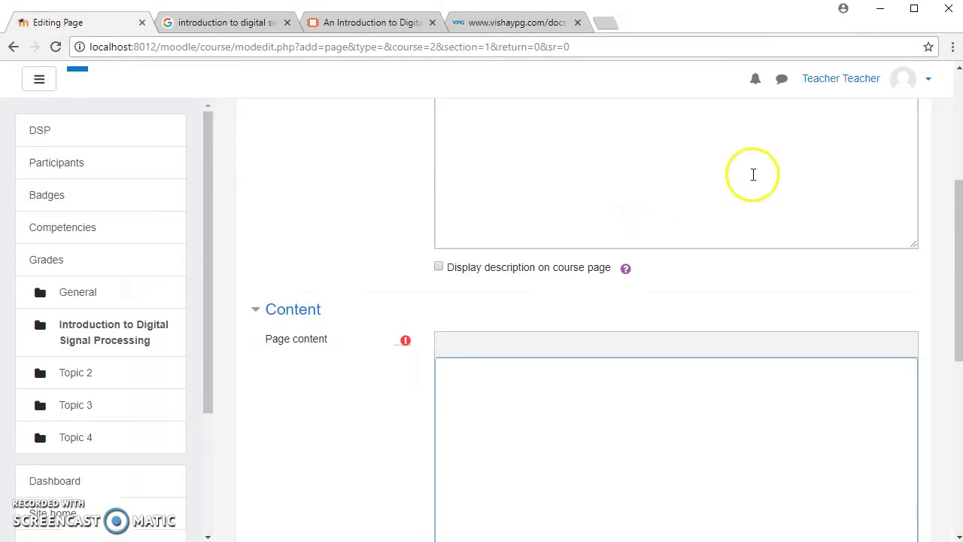
{"action": "scroll", "coordinate": [752, 174], "scroll_direction": "up", "scroll_amount": 2}
{"action": "scroll", "coordinate": [680, 236], "scroll_direction": "down", "scroll_amount": 5}
{"action": "left_click", "coordinate": [649, 266]}
{"action": "scroll", "coordinate": [647, 267], "scroll_direction": "up", "scroll_amount": 2}
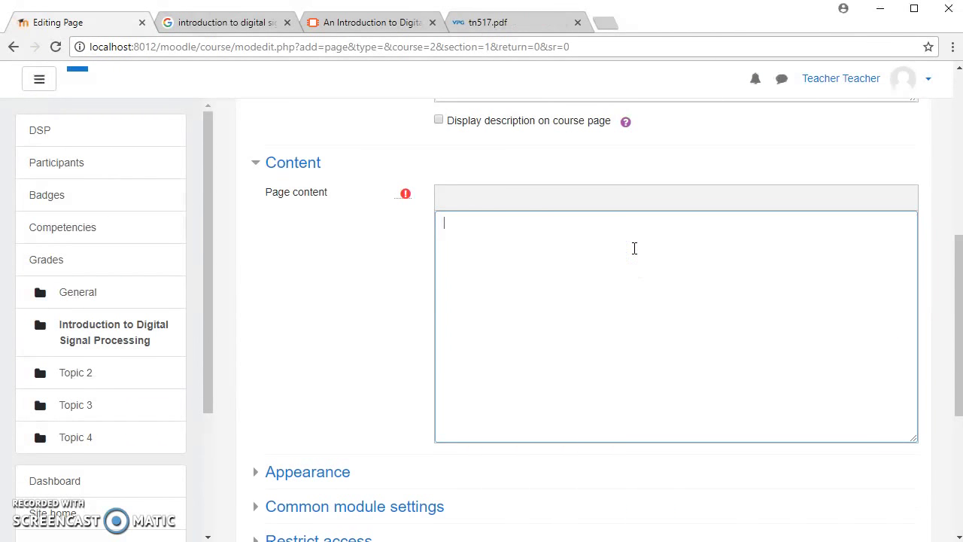
{"action": "key", "text": "ctrl+v"}
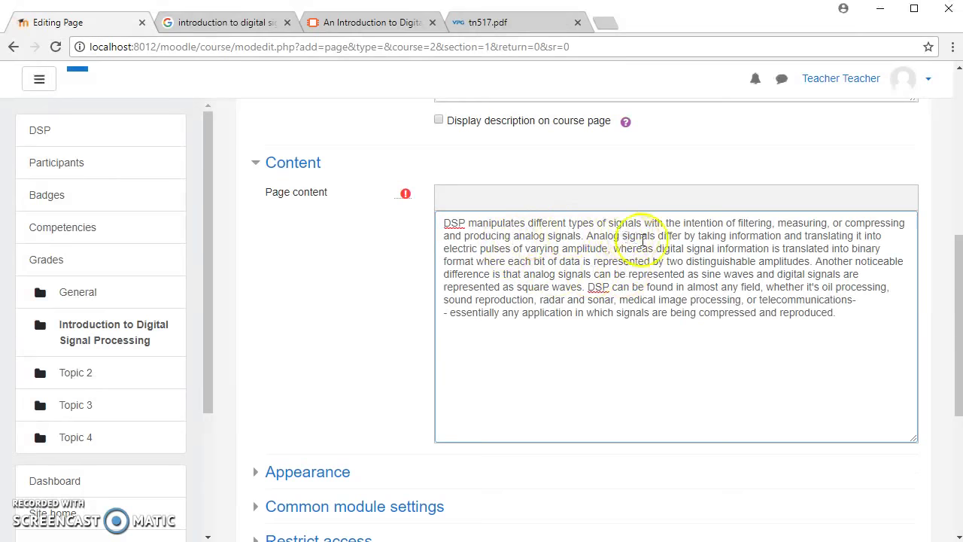
{"action": "left_click", "coordinate": [445, 224]}
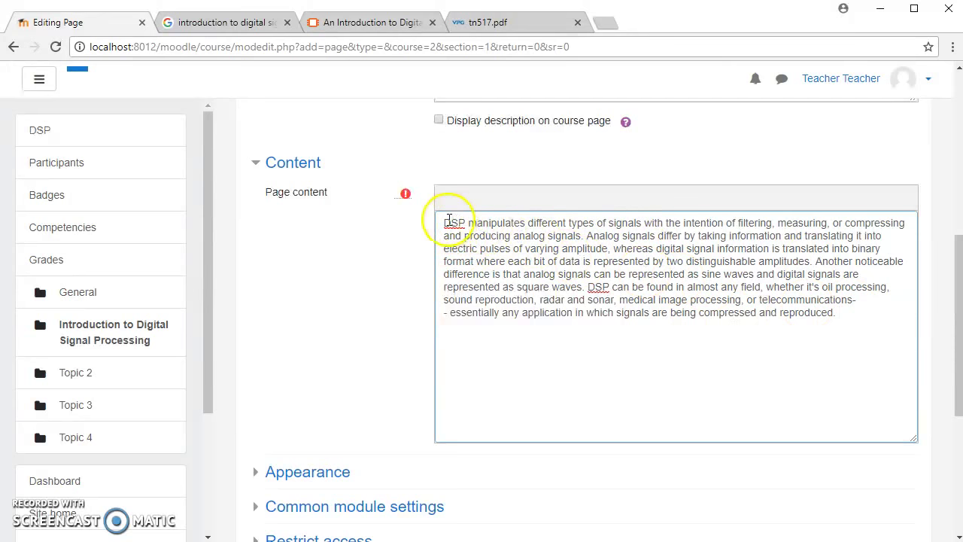
Expand and examine the page's Appearance, Common module settings, Restrict access and Activity completion sections
{"action": "scroll", "coordinate": [498, 249], "scroll_direction": "up", "scroll_amount": 3}
{"action": "scroll", "coordinate": [490, 242], "scroll_direction": "down", "scroll_amount": 4}
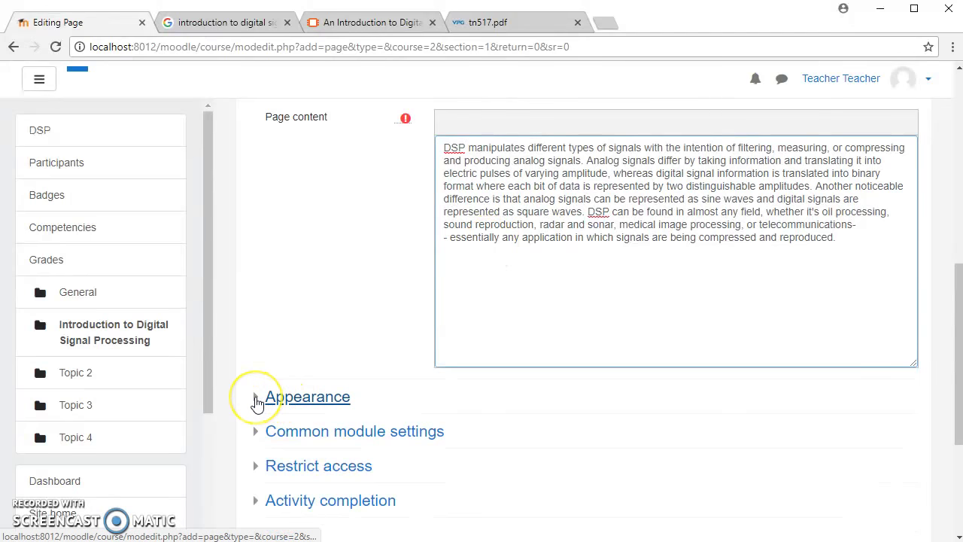
{"action": "left_click", "coordinate": [256, 404]}
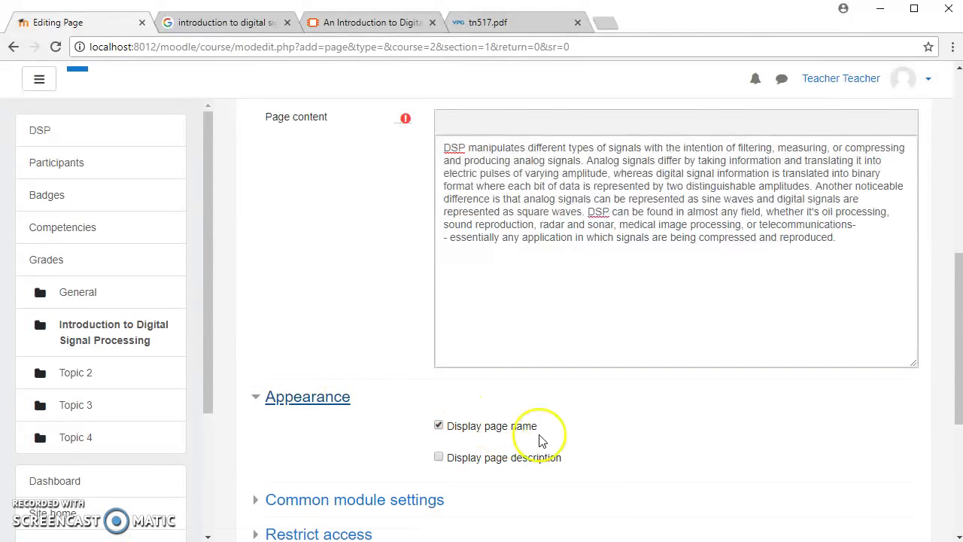
{"action": "scroll", "coordinate": [652, 433], "scroll_direction": "down", "scroll_amount": 3}
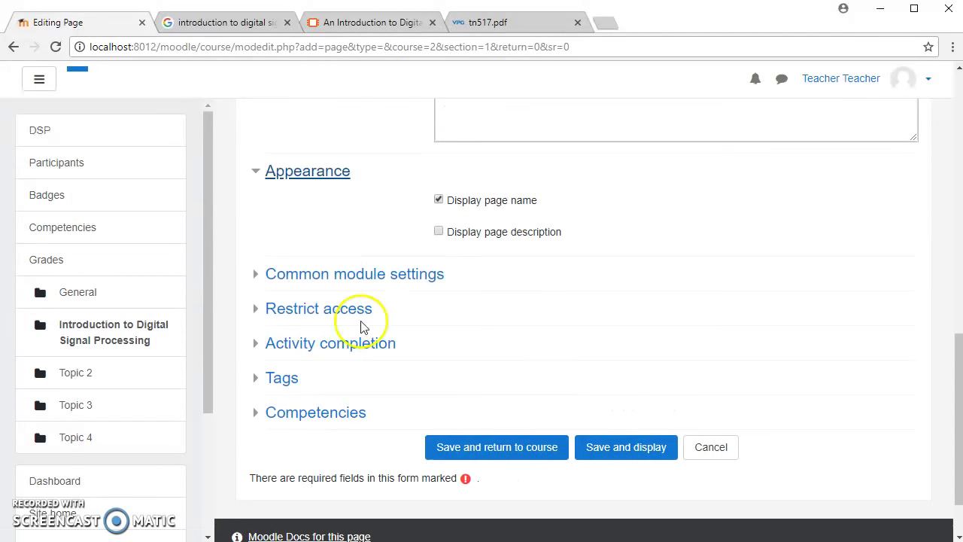
{"action": "left_click", "coordinate": [254, 275]}
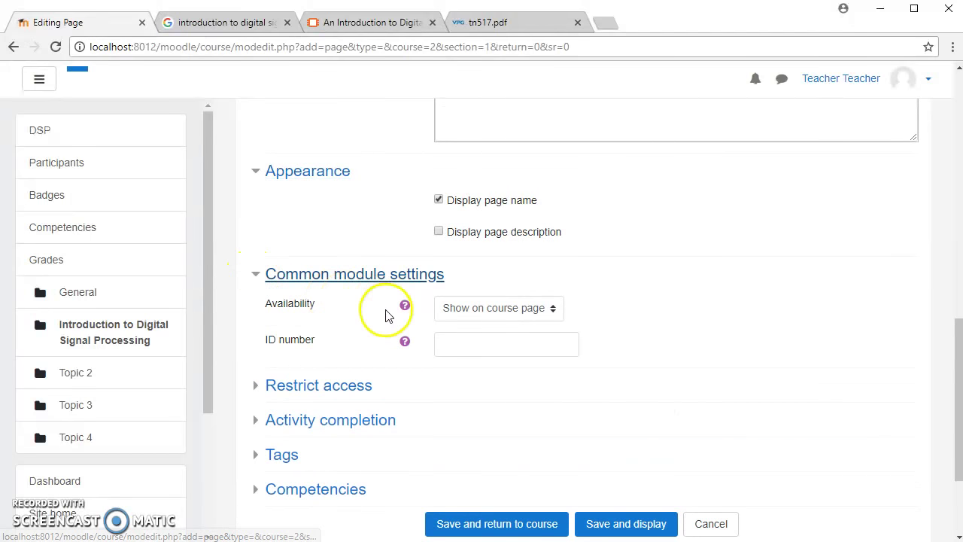
{"action": "scroll", "coordinate": [467, 382], "scroll_direction": "down", "scroll_amount": 3}
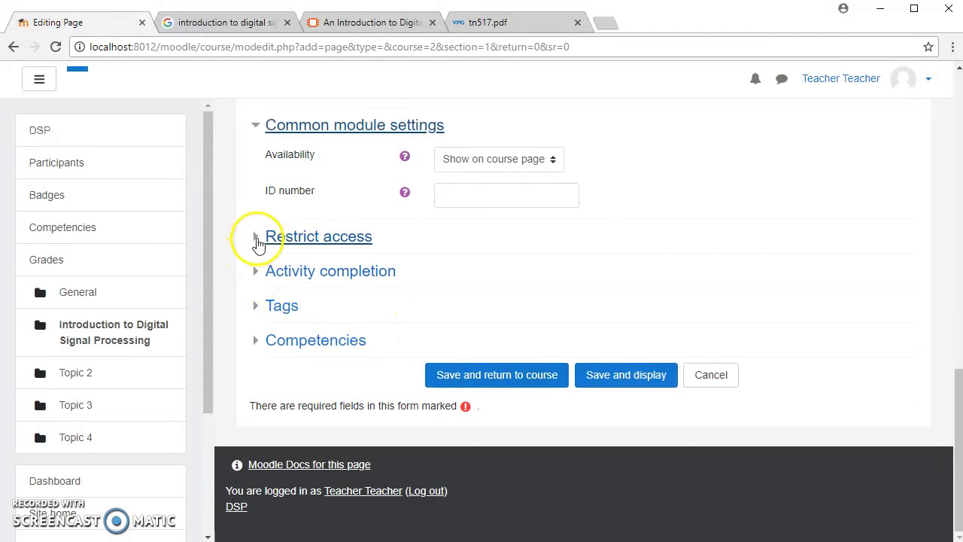
{"action": "left_click", "coordinate": [257, 238]}
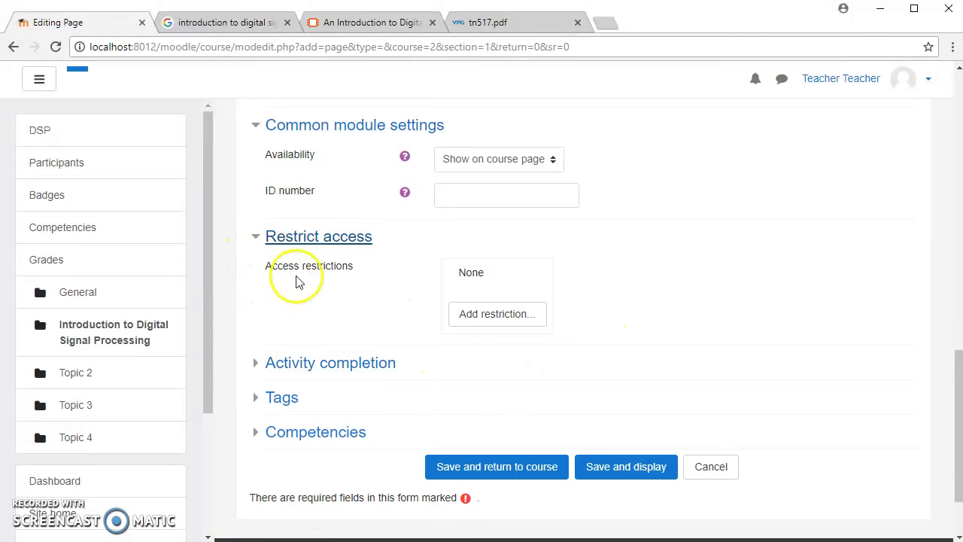
{"action": "left_click", "coordinate": [257, 366]}
Enable the expected completion date for the page, keeping it at 27 April 2018
{"action": "scroll", "coordinate": [774, 369], "scroll_direction": "down", "scroll_amount": 3}
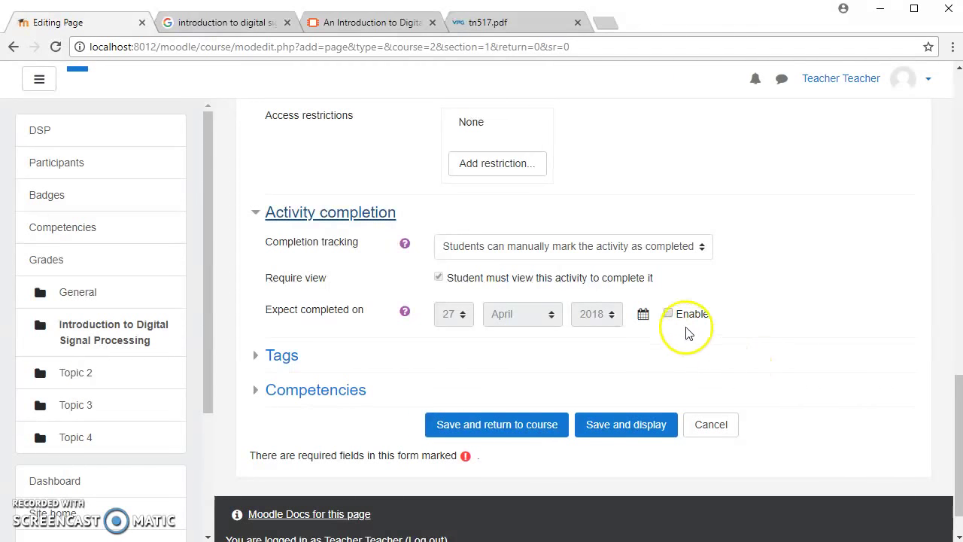
{"action": "left_click", "coordinate": [669, 314]}
{"action": "left_click", "coordinate": [463, 316]}
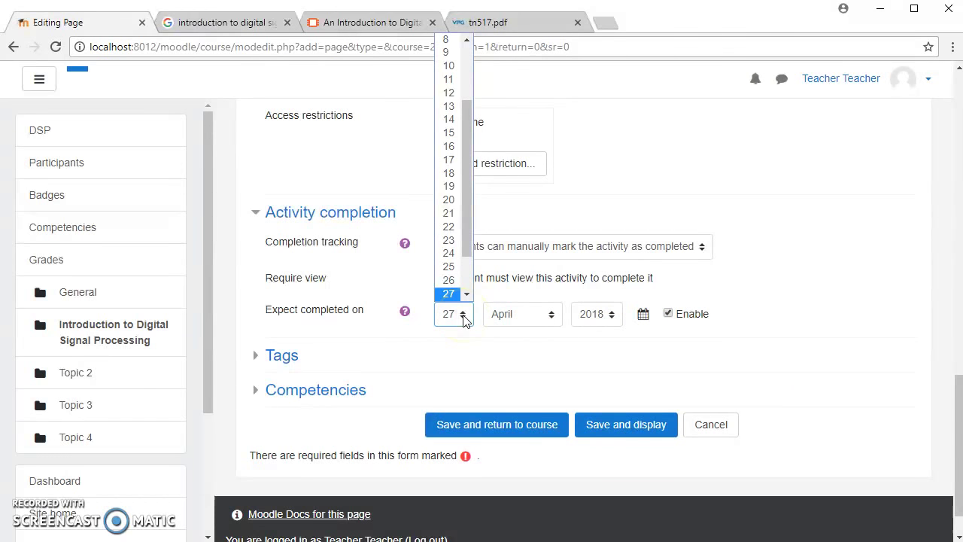
{"action": "left_click_drag", "start_coordinate": [466, 242], "coordinate": [467, 260]}
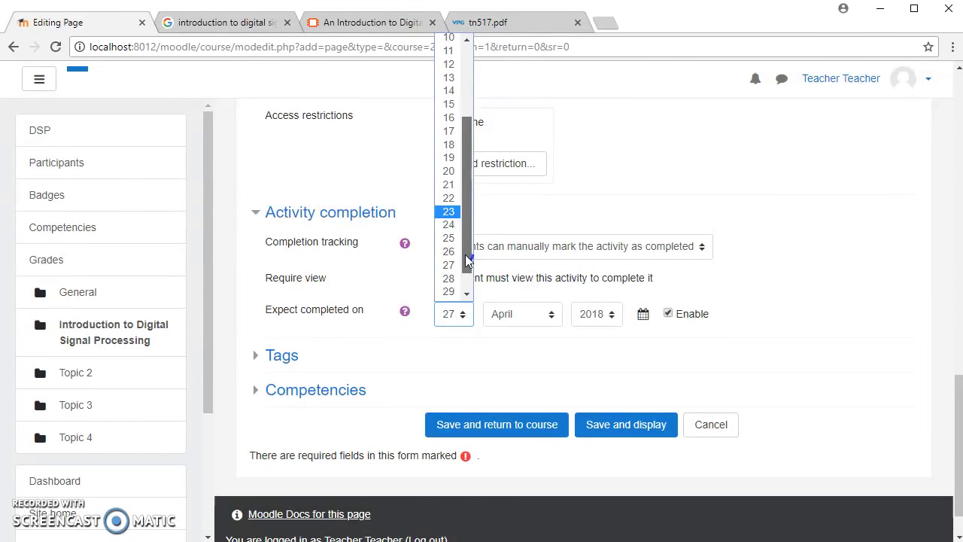
{"action": "left_click", "coordinate": [867, 275]}
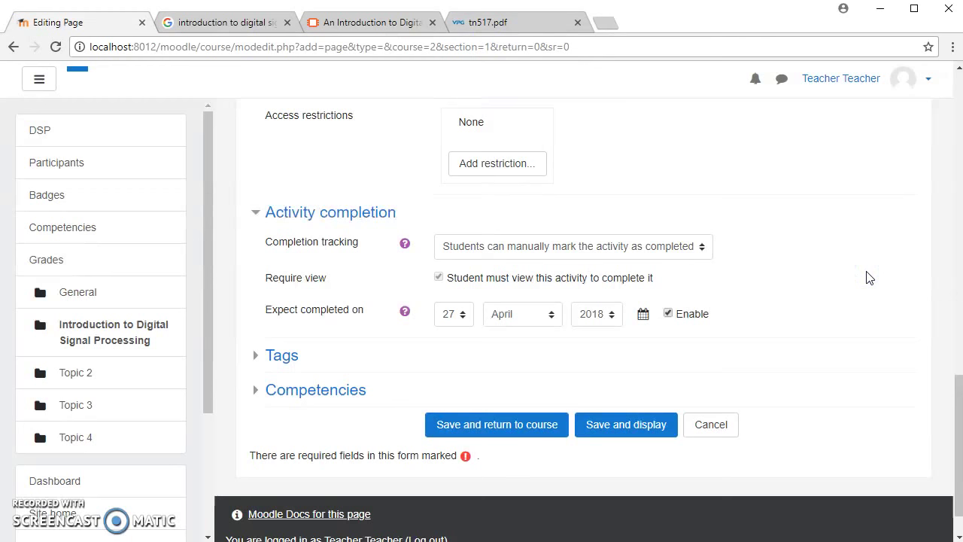
Expand the Tags and Competencies sections and check which course competencies can be chosen
{"action": "left_click", "coordinate": [258, 355]}
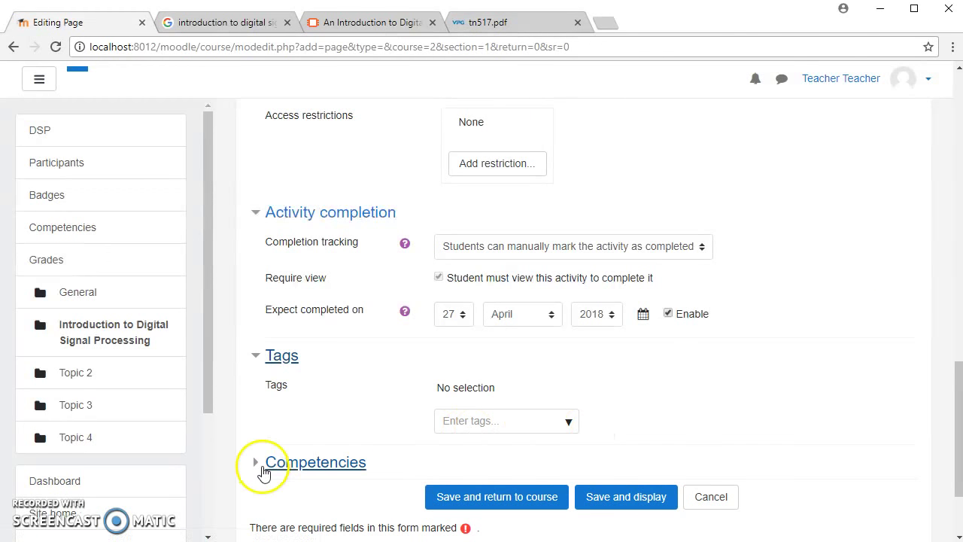
{"action": "left_click", "coordinate": [260, 463]}
{"action": "scroll", "coordinate": [690, 449], "scroll_direction": "down", "scroll_amount": 3}
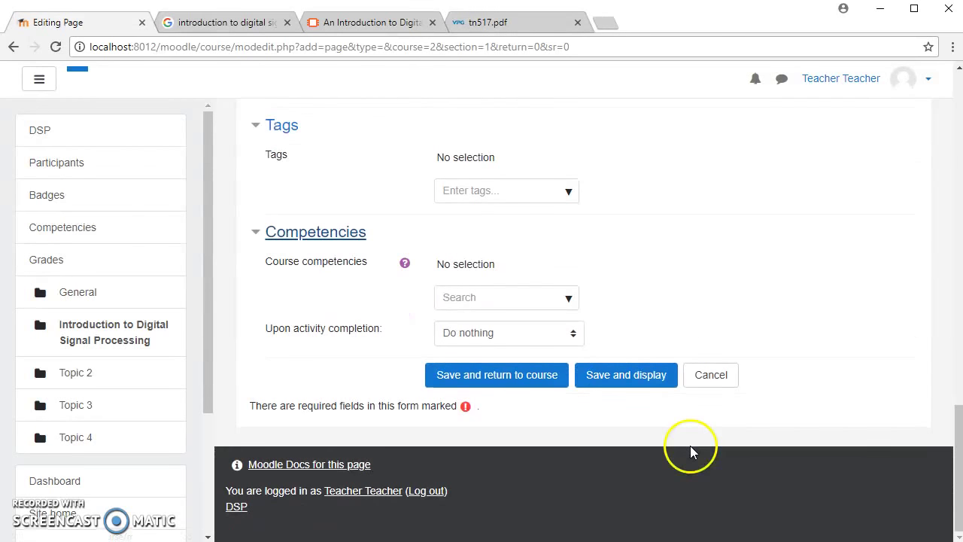
{"action": "left_click", "coordinate": [568, 301]}
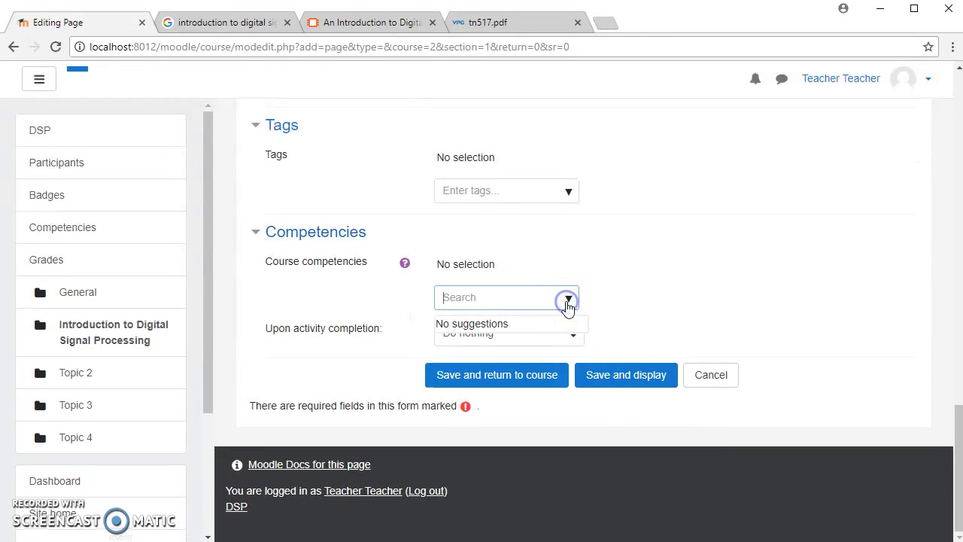
Review the completed form fields and start a new line below the pasted paragraph in the page content
{"action": "scroll", "coordinate": [764, 305], "scroll_direction": "up", "scroll_amount": 9}
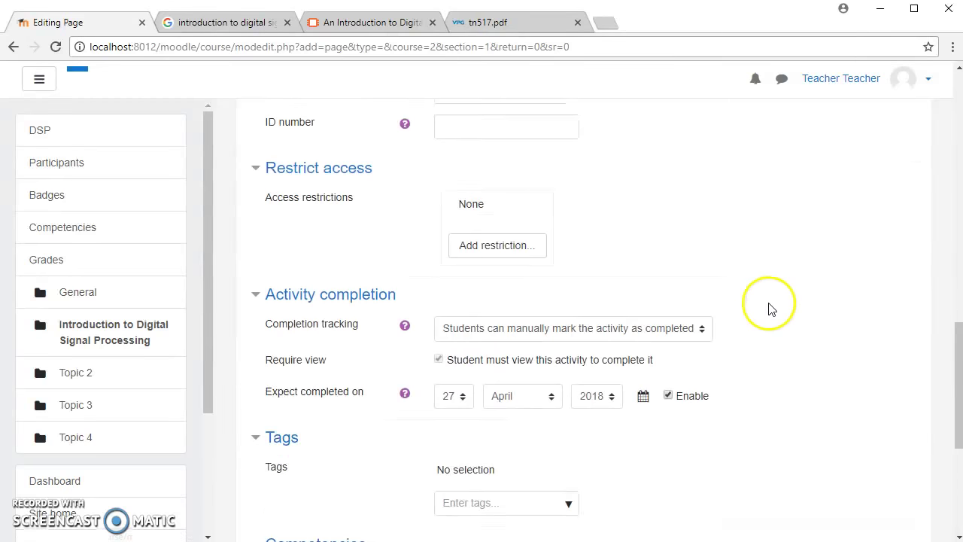
{"action": "scroll", "coordinate": [769, 307], "scroll_direction": "up", "scroll_amount": 3}
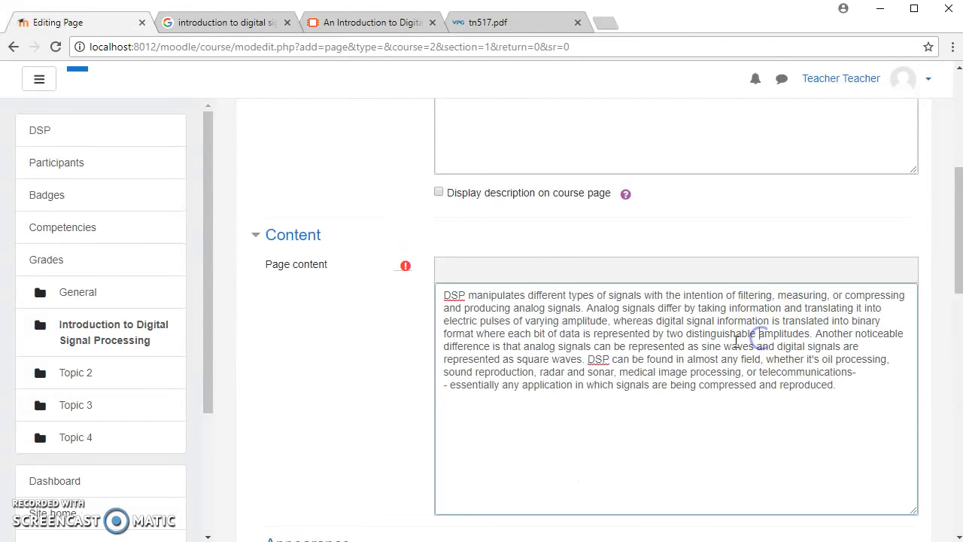
{"action": "scroll", "coordinate": [656, 343], "scroll_direction": "up", "scroll_amount": 5}
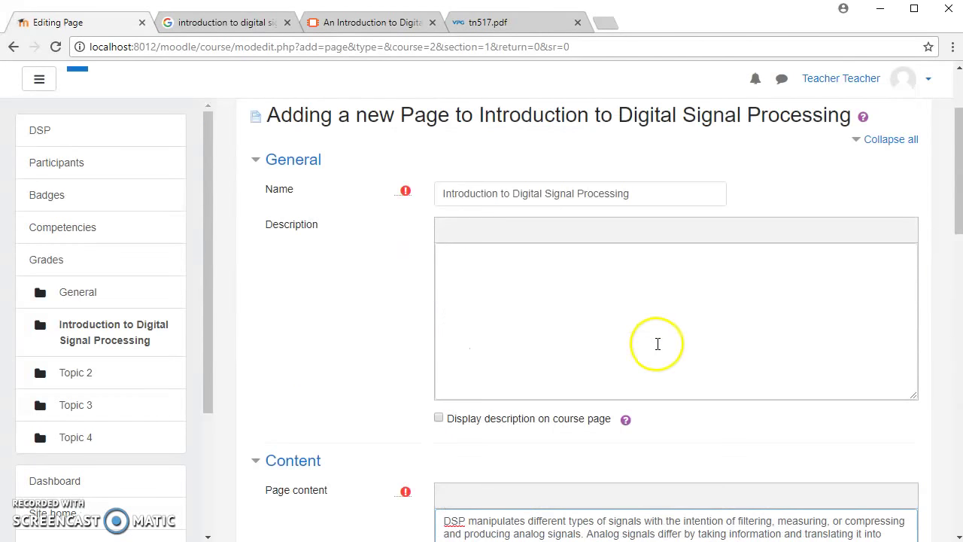
{"action": "scroll", "coordinate": [660, 347], "scroll_direction": "down", "scroll_amount": 5}
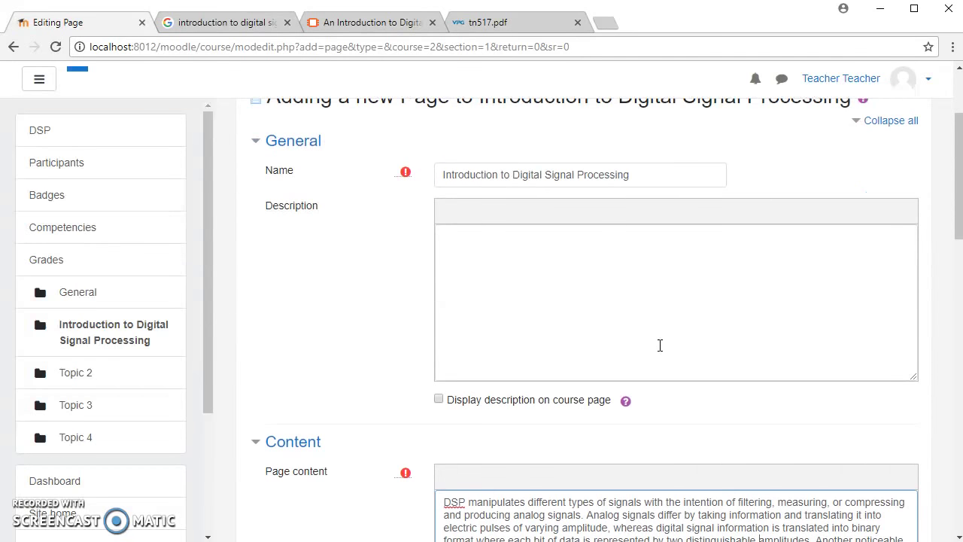
{"action": "left_click", "coordinate": [896, 370]}
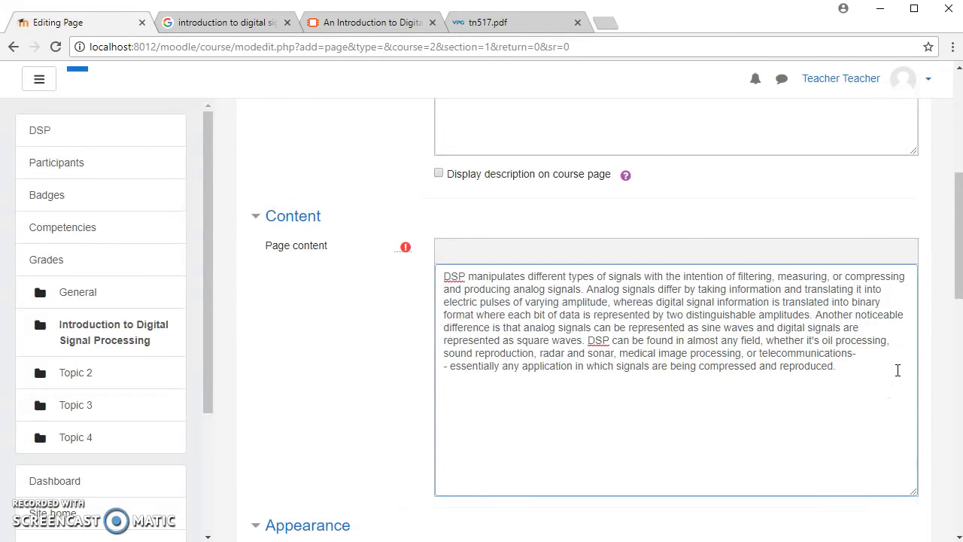
Copy the analog and digital signal image from the All About Circuits article and paste it below the paragraph in the page content
{"action": "left_click", "coordinate": [368, 23]}
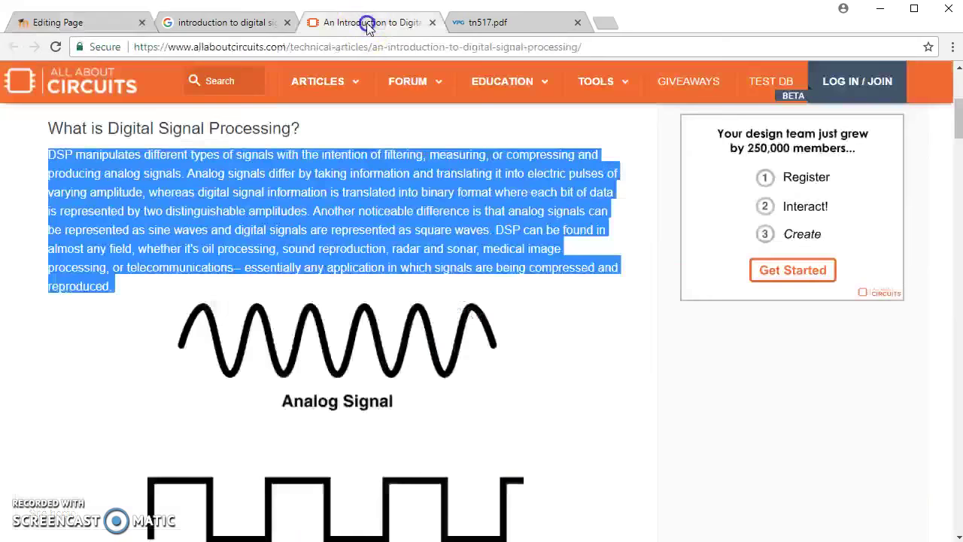
{"action": "right_click", "coordinate": [368, 331]}
{"action": "left_click", "coordinate": [382, 369]}
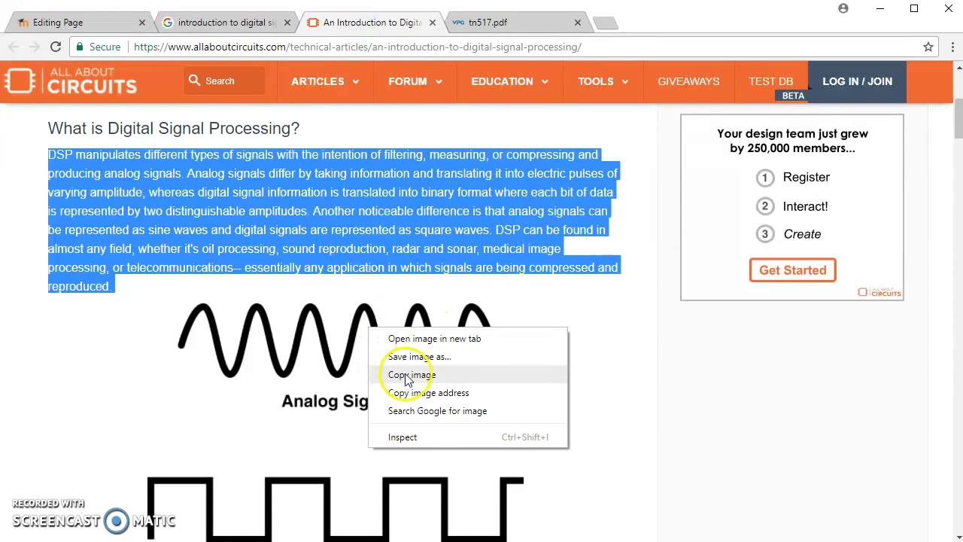
{"action": "left_click", "coordinate": [108, 23]}
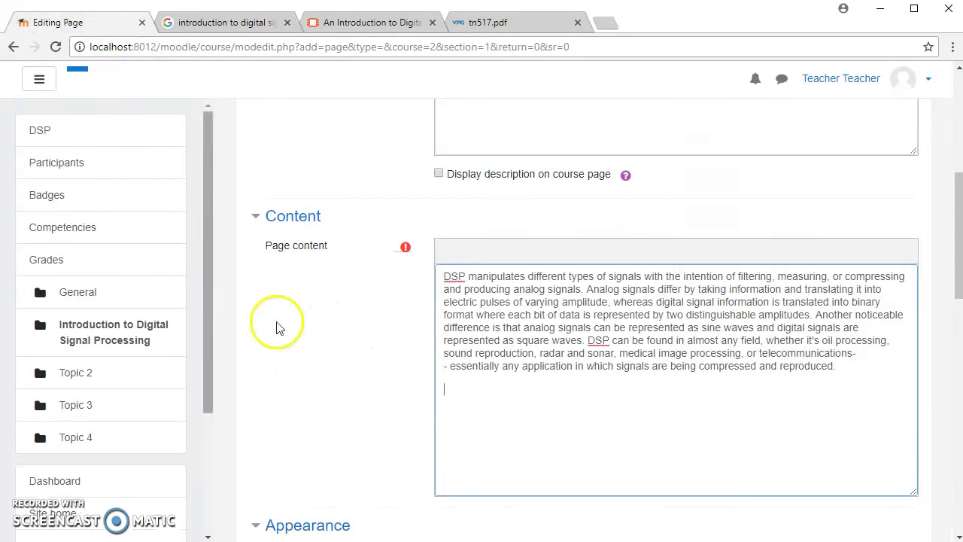
{"action": "right_click", "coordinate": [587, 399]}
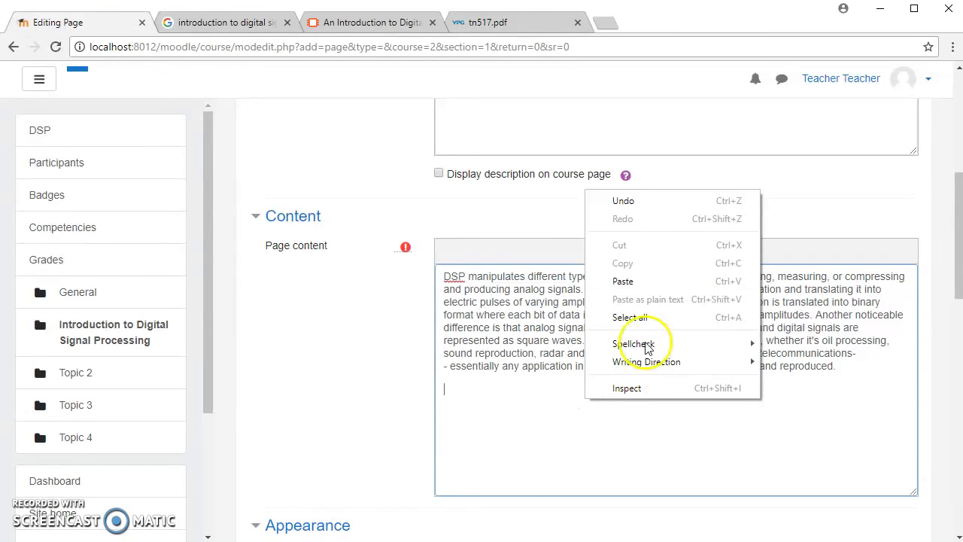
{"action": "left_click", "coordinate": [652, 281]}
{"action": "left_click_drag", "start_coordinate": [909, 320], "coordinate": [841, 414]}
{"action": "scroll", "coordinate": [770, 405], "scroll_direction": "right", "scroll_amount": 4}
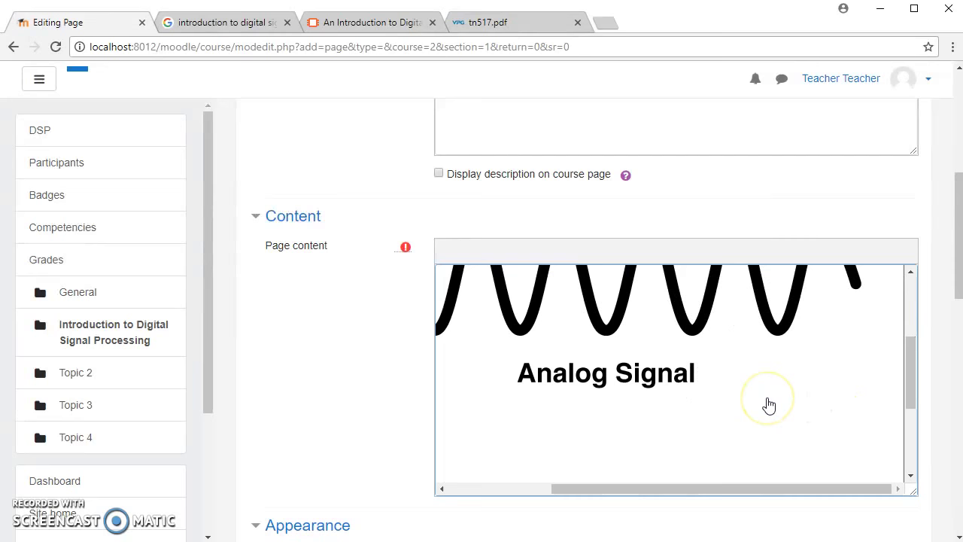
{"action": "key", "text": "ctrl+v"}
{"action": "left_click_drag", "start_coordinate": [749, 490], "coordinate": [670, 490]}
{"action": "scroll", "coordinate": [662, 415], "scroll_direction": "up", "scroll_amount": 3}
{"action": "scroll", "coordinate": [665, 424], "scroll_direction": "down", "scroll_amount": 3}
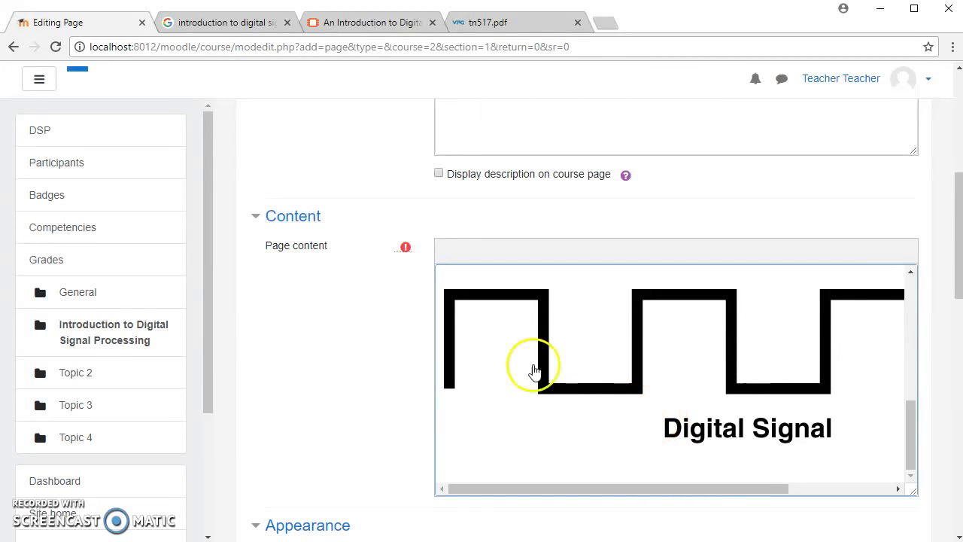
Copy the article text from "So what exactly is digital signal processing?" through the four-components introduction and paste it below the signal image in the page content
{"action": "left_click", "coordinate": [364, 22]}
{"action": "scroll", "coordinate": [279, 301], "scroll_direction": "down", "scroll_amount": 5}
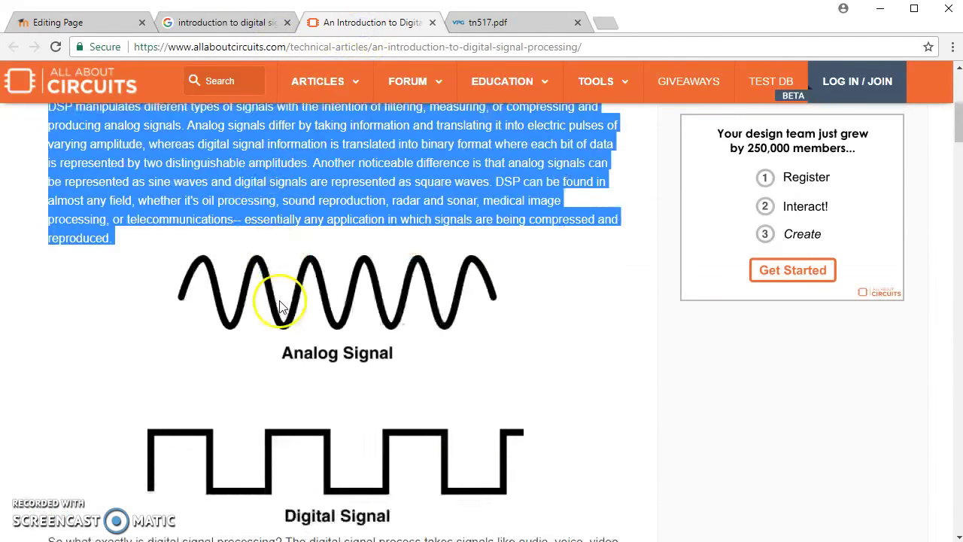
{"action": "left_click_drag", "start_coordinate": [49, 139], "coordinate": [587, 443]}
{"action": "scroll", "coordinate": [594, 443], "scroll_direction": "down", "scroll_amount": 2}
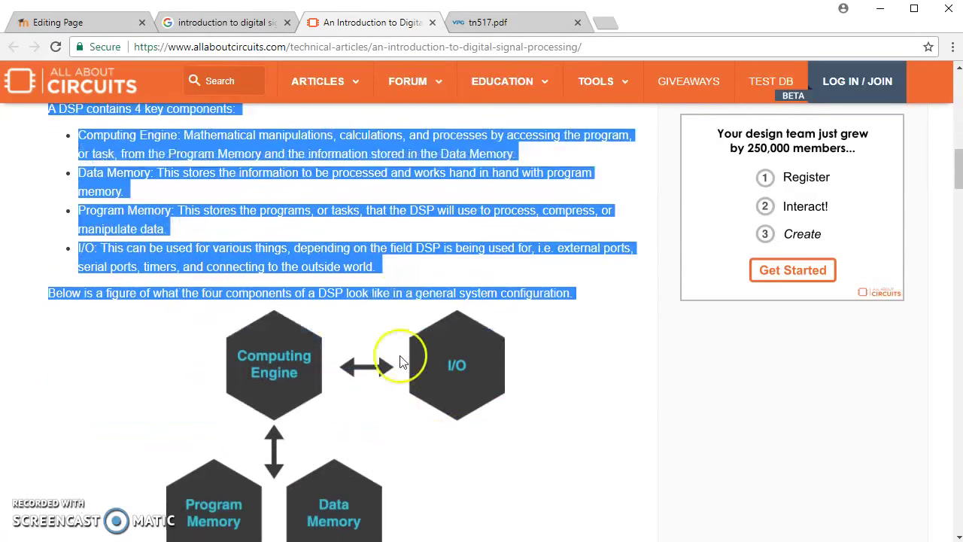
{"action": "left_click", "coordinate": [39, 18]}
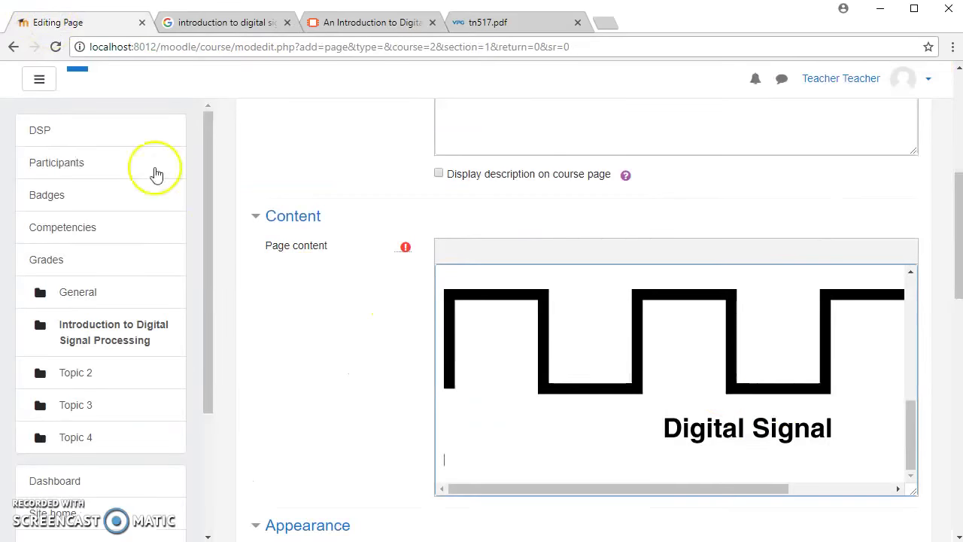
{"action": "key", "text": "ctrl+v"}
{"action": "scroll", "coordinate": [723, 418], "scroll_direction": "down", "scroll_amount": 5}
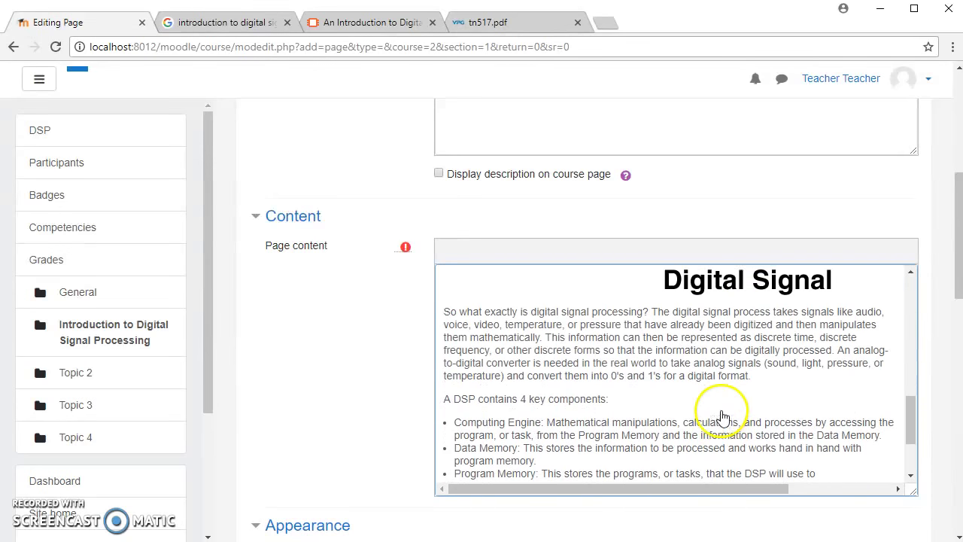
{"action": "scroll", "coordinate": [724, 410], "scroll_direction": "down", "scroll_amount": 1}
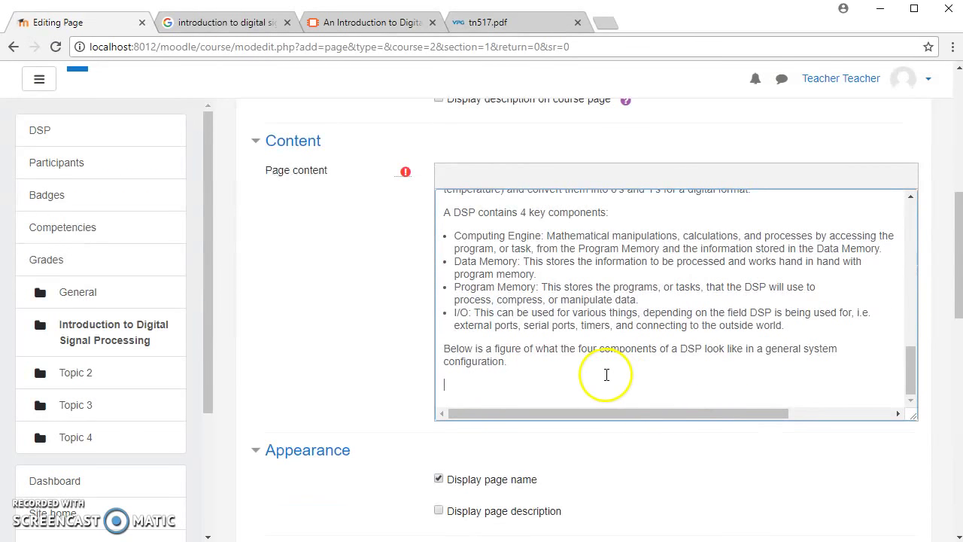
Copy the article's diagram of the four DSP components and paste it below the new text in the page content
{"action": "left_click", "coordinate": [226, 22]}
{"action": "left_click", "coordinate": [351, 30]}
{"action": "scroll", "coordinate": [278, 184], "scroll_direction": "down", "scroll_amount": 4}
{"action": "right_click", "coordinate": [220, 213]}
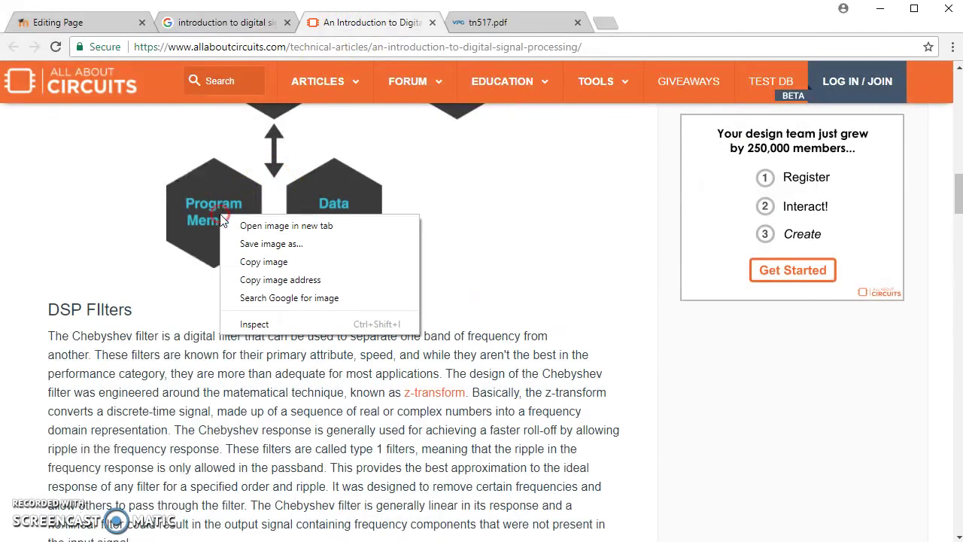
{"action": "left_click", "coordinate": [244, 259]}
{"action": "left_click", "coordinate": [97, 29]}
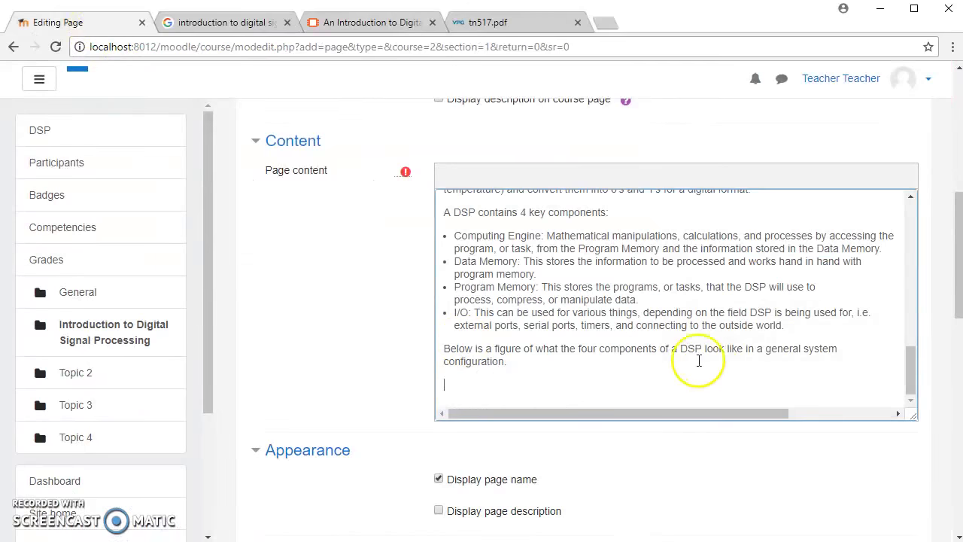
{"action": "key", "text": "ctrl+v"}
{"action": "scroll", "coordinate": [893, 368], "scroll_direction": "down", "scroll_amount": 4}
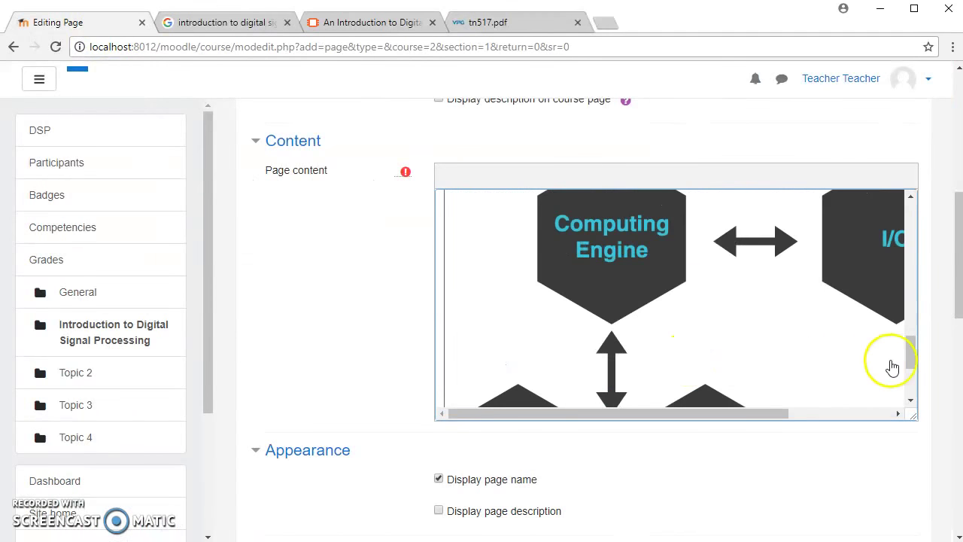
{"action": "left_click_drag", "start_coordinate": [909, 351], "coordinate": [912, 380]}
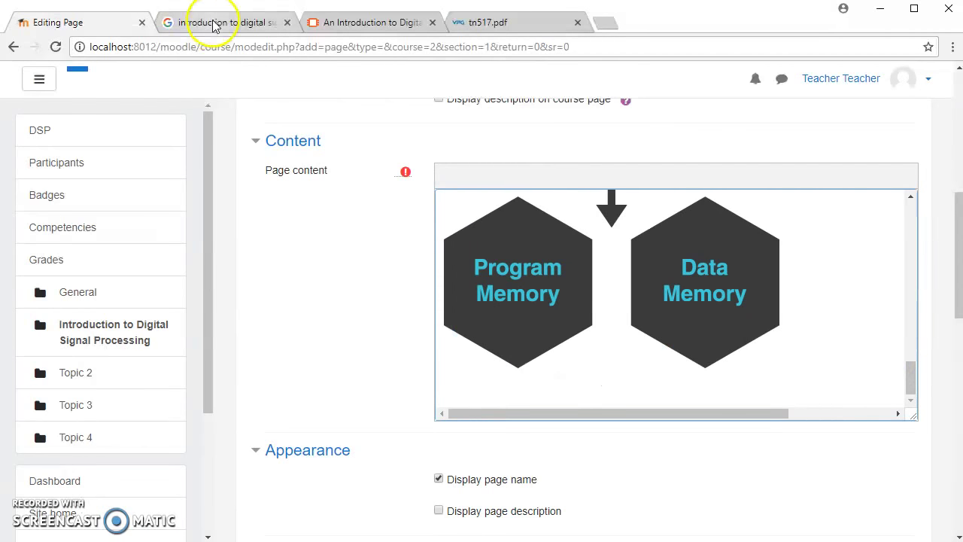
Copy the article text from the DSP Filters section through the ADC & DAC section and paste it below the components diagram
{"action": "left_click", "coordinate": [367, 31]}
{"action": "scroll", "coordinate": [252, 188], "scroll_direction": "down", "scroll_amount": 3}
{"action": "scroll", "coordinate": [181, 189], "scroll_direction": "up", "scroll_amount": 2}
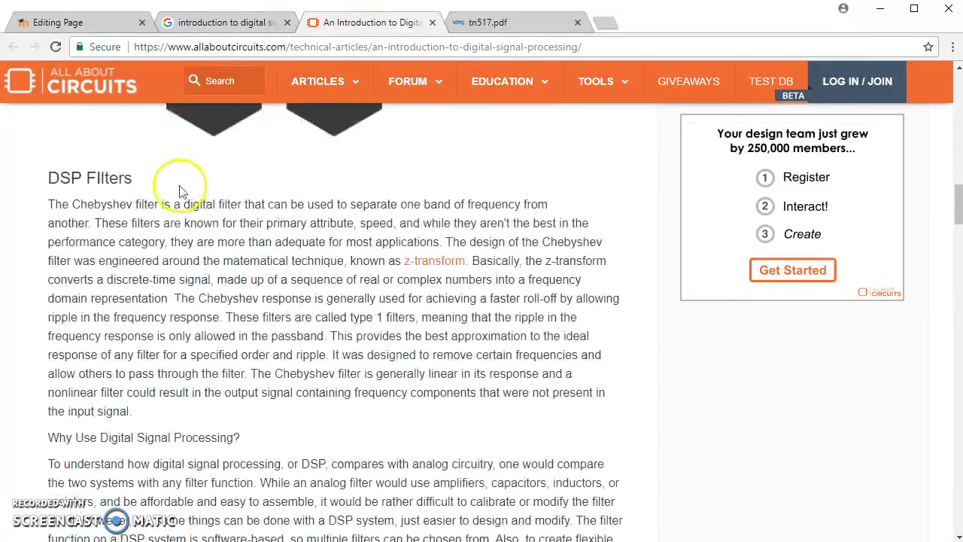
{"action": "left_click_drag", "start_coordinate": [66, 250], "coordinate": [524, 328]}
{"action": "scroll", "coordinate": [275, 244], "scroll_direction": "down", "scroll_amount": 9}
{"action": "scroll", "coordinate": [275, 246], "scroll_direction": "down", "scroll_amount": 4}
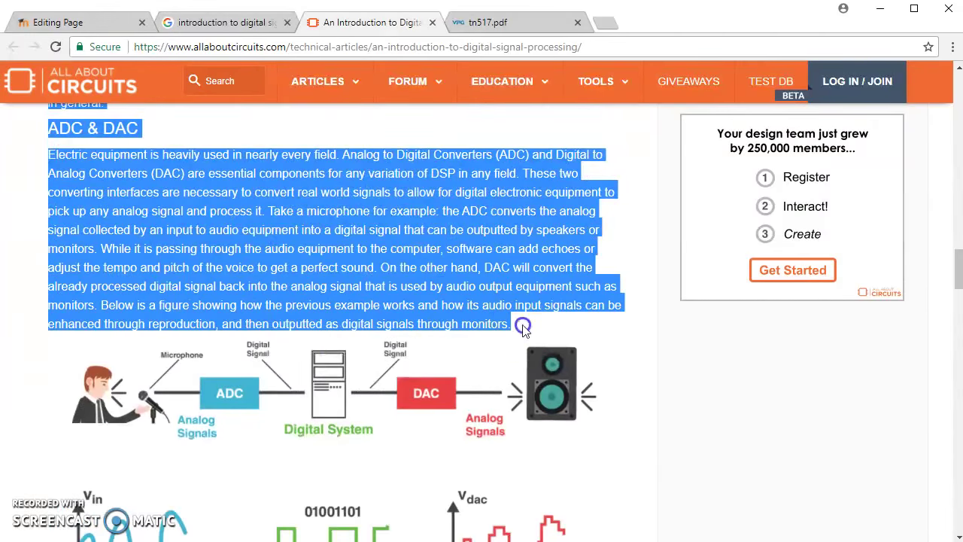
{"action": "right_click", "coordinate": [397, 216]}
{"action": "left_click", "coordinate": [85, 21]}
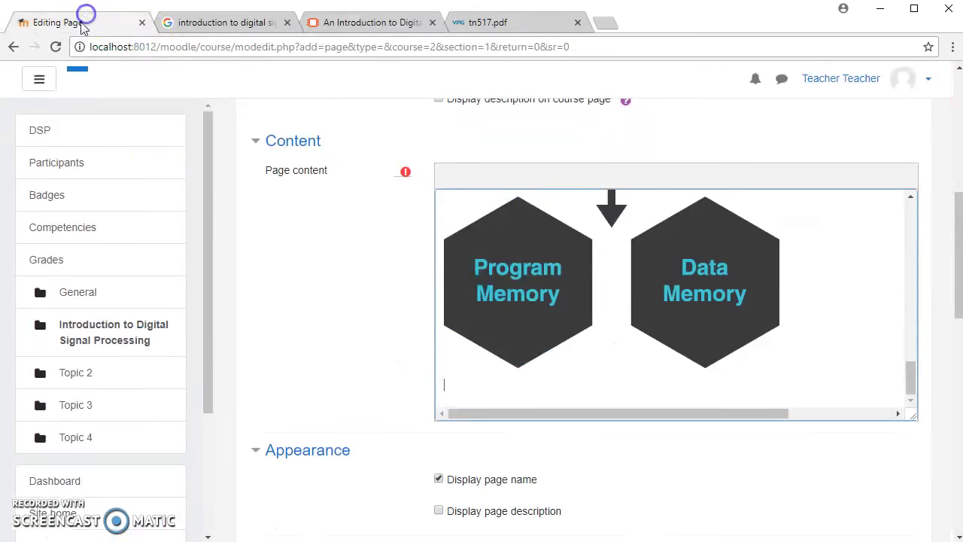
{"action": "key", "text": "ctrl+v"}
{"action": "scroll", "coordinate": [652, 344], "scroll_direction": "down", "scroll_amount": 8}
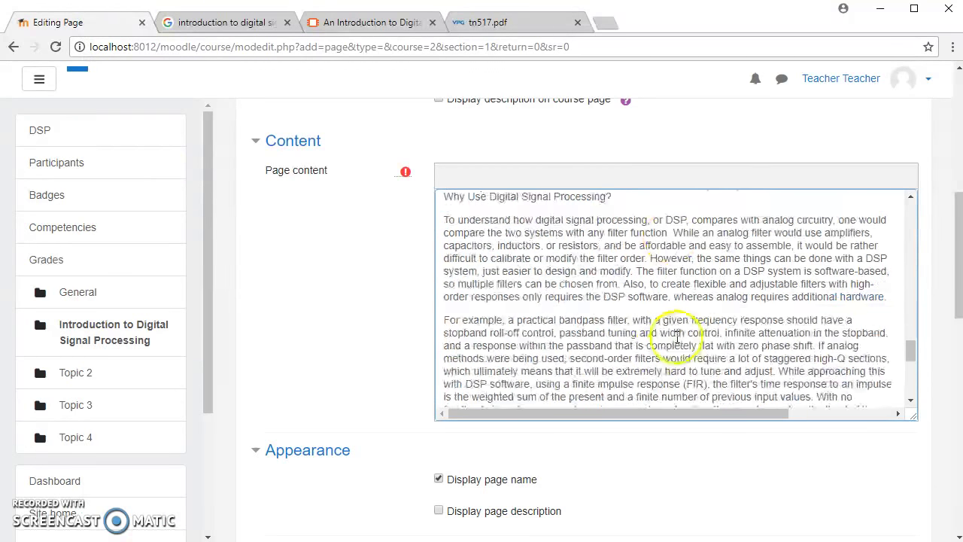
{"action": "scroll", "coordinate": [860, 357], "scroll_direction": "down", "scroll_amount": 1}
{"action": "left_click", "coordinate": [887, 296]}
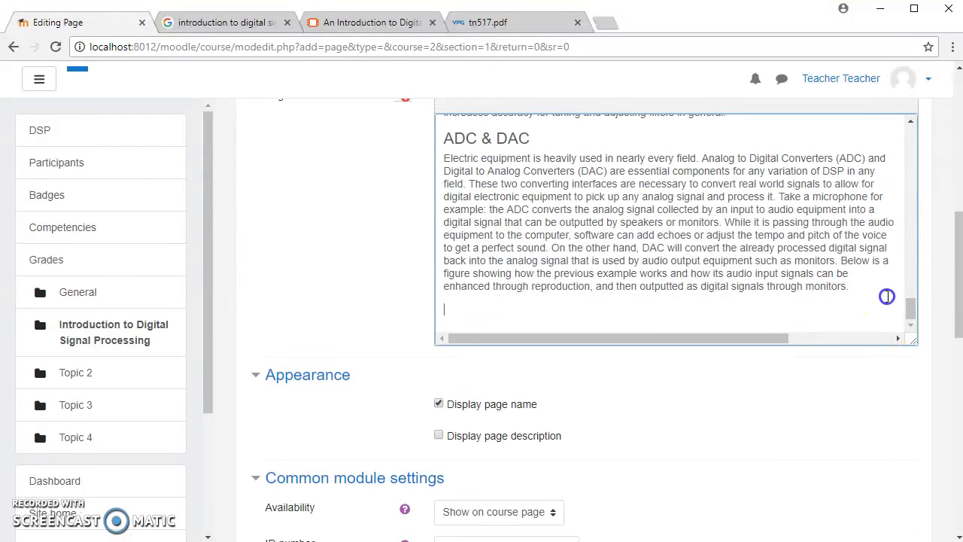
Copy the article's microphone-to-speaker ADC and DAC image and paste it below the ADC & DAC text in the page content
{"action": "left_click", "coordinate": [350, 23]}
{"action": "scroll", "coordinate": [286, 226], "scroll_direction": "down", "scroll_amount": 3}
{"action": "right_click", "coordinate": [286, 238]}
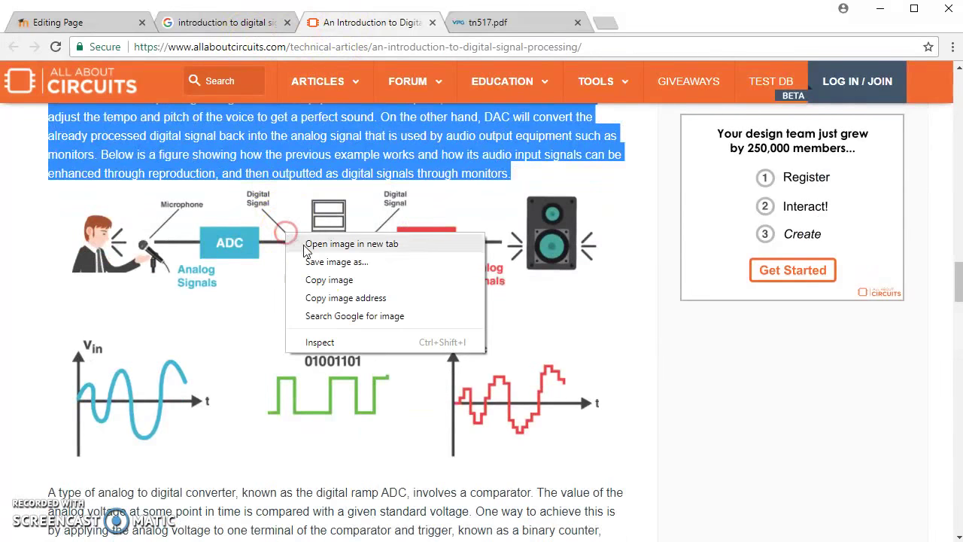
{"action": "left_click", "coordinate": [322, 276]}
{"action": "left_click", "coordinate": [109, 24]}
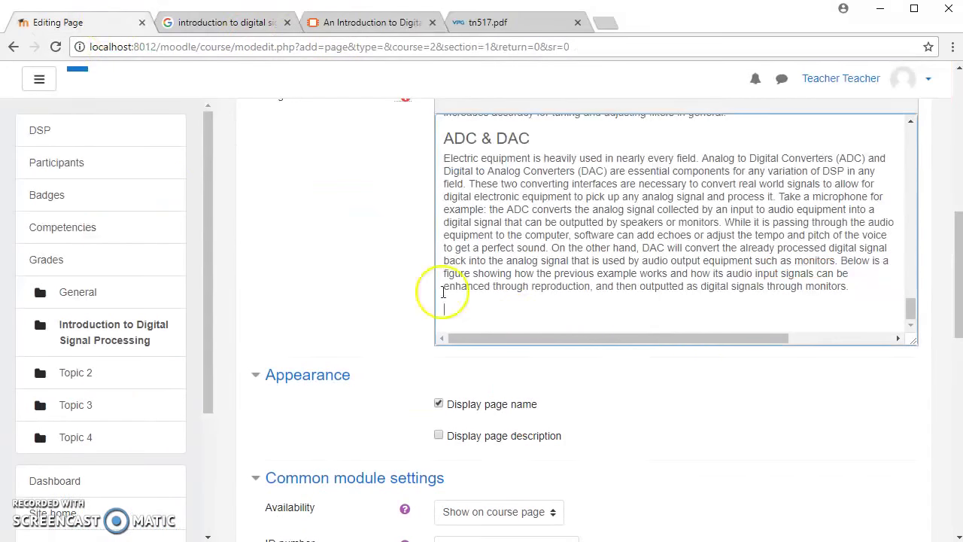
{"action": "key", "text": "ctrl+v"}
{"action": "scroll", "coordinate": [668, 314], "scroll_direction": "down", "scroll_amount": 3}
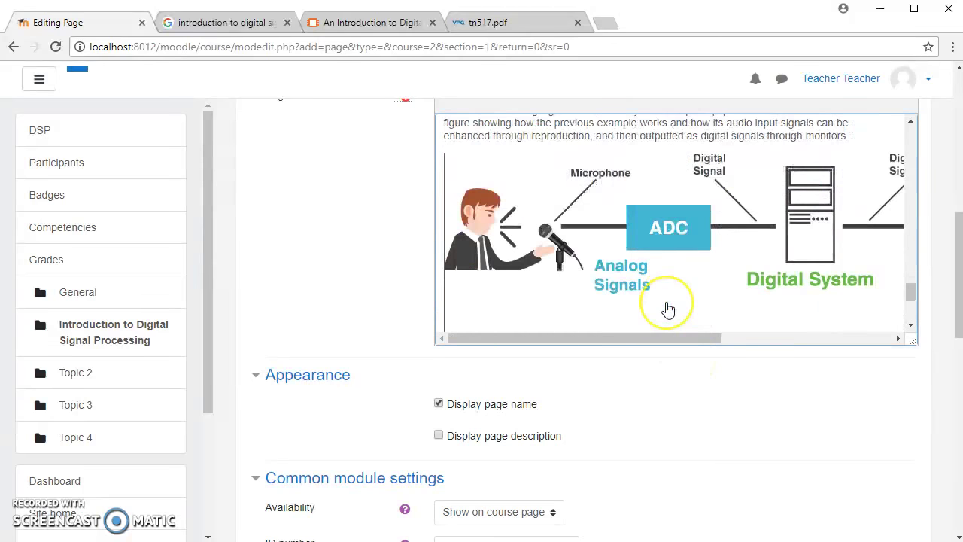
{"action": "scroll", "coordinate": [667, 308], "scroll_direction": "right", "scroll_amount": 5}
{"action": "left_click", "coordinate": [667, 306]}
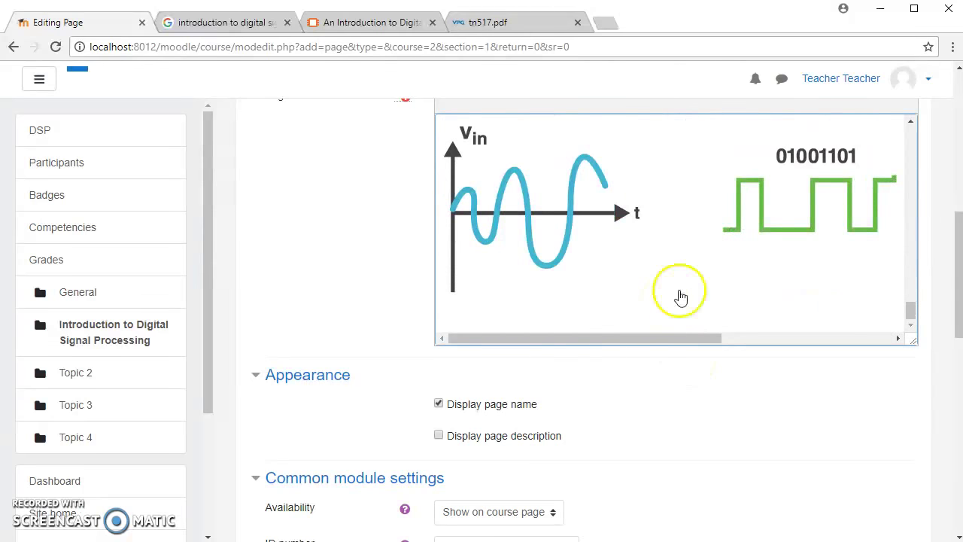
Select the rest of the All About Circuits article, from the digital ramp ADC paragraph to the end of the closing paragraphs
{"action": "left_click", "coordinate": [328, 25]}
{"action": "scroll", "coordinate": [348, 190], "scroll_direction": "down", "scroll_amount": 3}
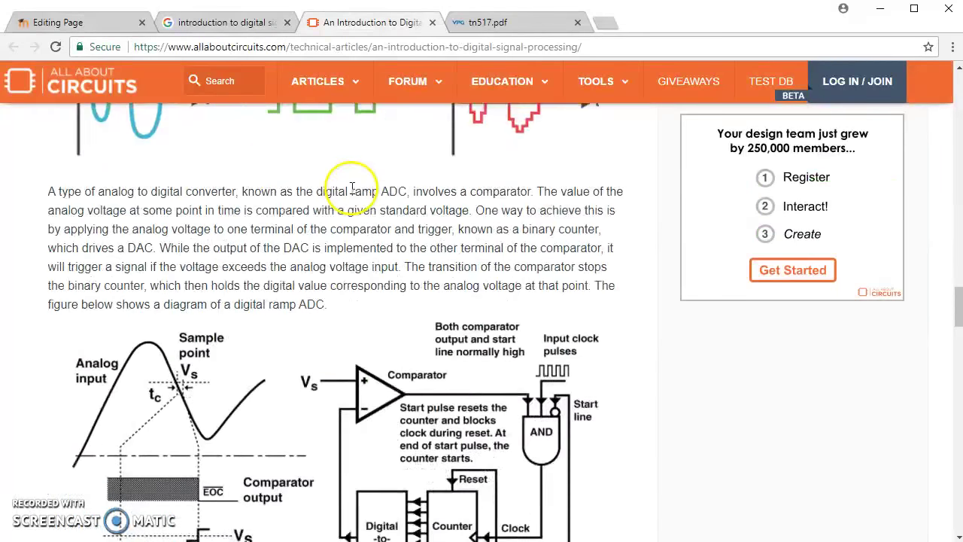
{"action": "scroll", "coordinate": [351, 188], "scroll_direction": "down", "scroll_amount": 15}
{"action": "scroll", "coordinate": [352, 188], "scroll_direction": "up", "scroll_amount": 4}
{"action": "scroll", "coordinate": [351, 188], "scroll_direction": "up", "scroll_amount": 7}
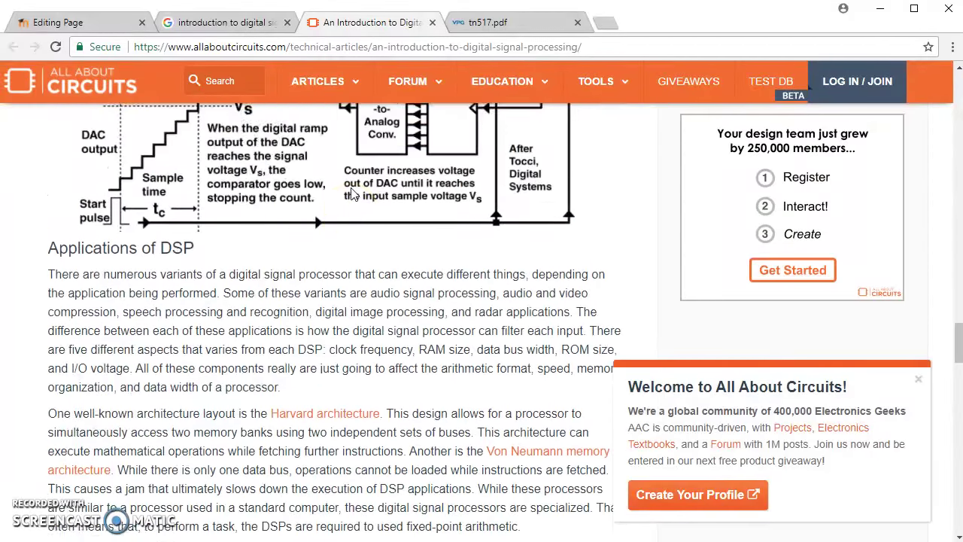
{"action": "scroll", "coordinate": [354, 194], "scroll_direction": "up", "scroll_amount": 3}
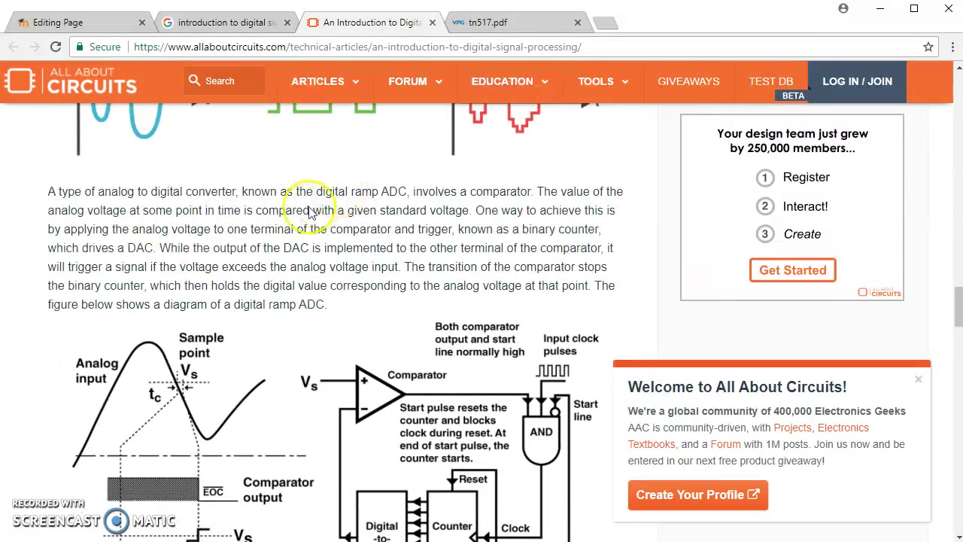
{"action": "left_click_drag", "start_coordinate": [77, 192], "coordinate": [332, 224]}
{"action": "scroll", "coordinate": [333, 226], "scroll_direction": "down", "scroll_amount": 12}
{"action": "scroll", "coordinate": [333, 225], "scroll_direction": "down", "scroll_amount": 1}
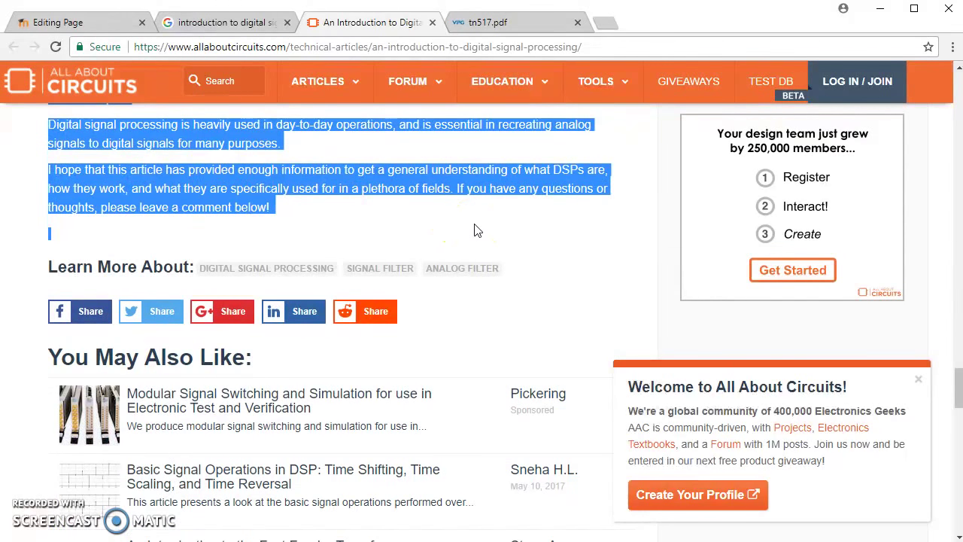
Leave the "I hope that this article" paragraph out of the selection, copy the rest and paste it below the ADC and DAC image in Moodle
{"action": "key", "text": "shift+Up"}
{"action": "key", "text": "shift+Up"}
{"action": "key", "text": "shift+Up"}
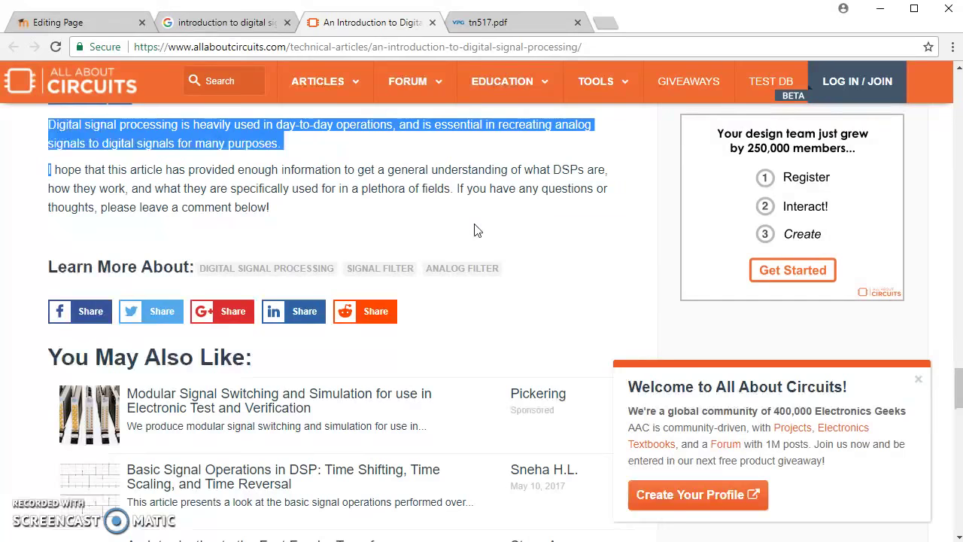
{"action": "scroll", "coordinate": [475, 230], "scroll_direction": "up", "scroll_amount": 2}
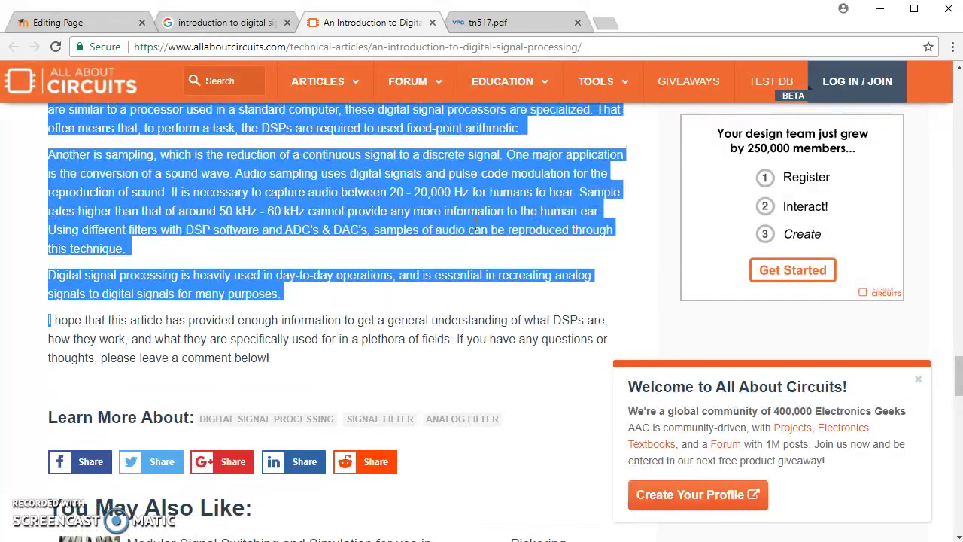
{"action": "right_click", "coordinate": [390, 273]}
{"action": "left_click", "coordinate": [413, 280]}
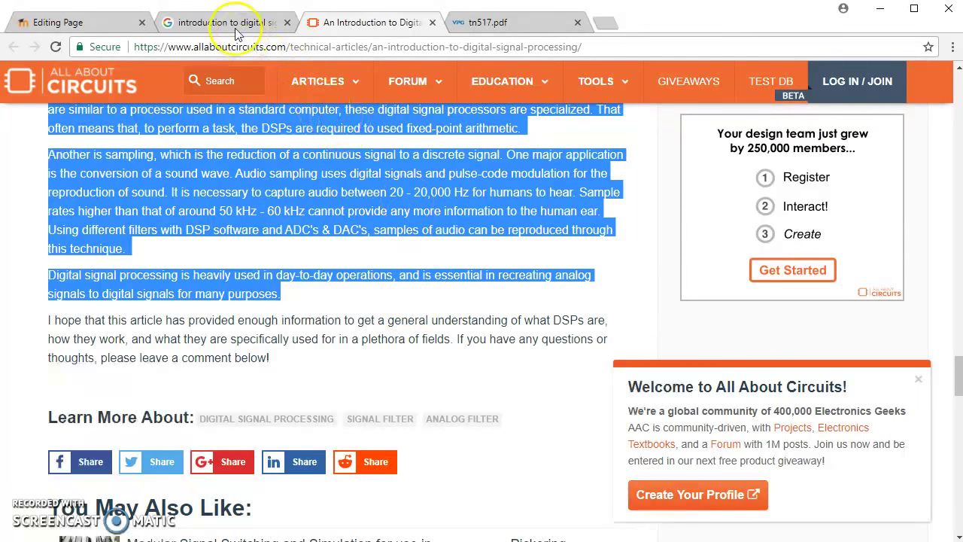
{"action": "left_click", "coordinate": [87, 24]}
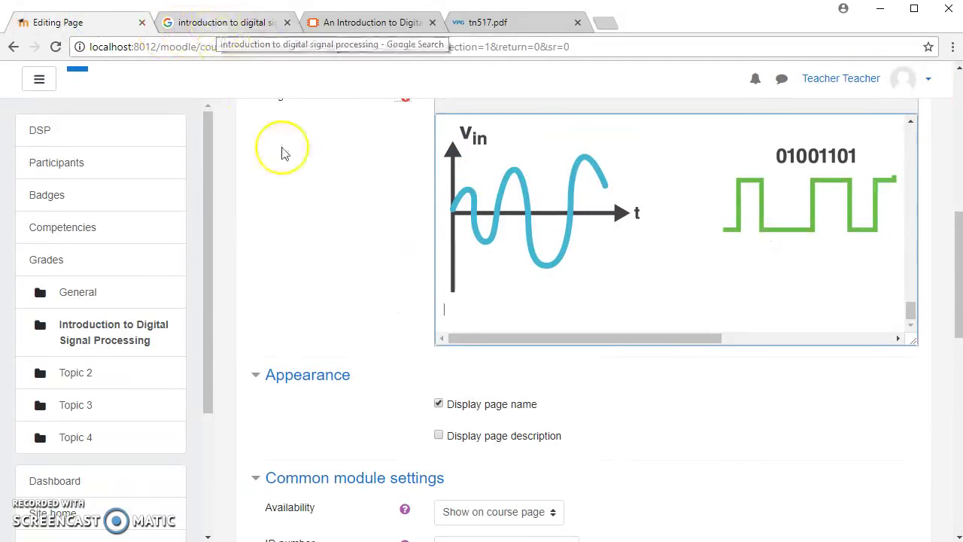
{"action": "key", "text": "ctrl+v"}
{"action": "scroll", "coordinate": [619, 296], "scroll_direction": "down", "scroll_amount": 15}
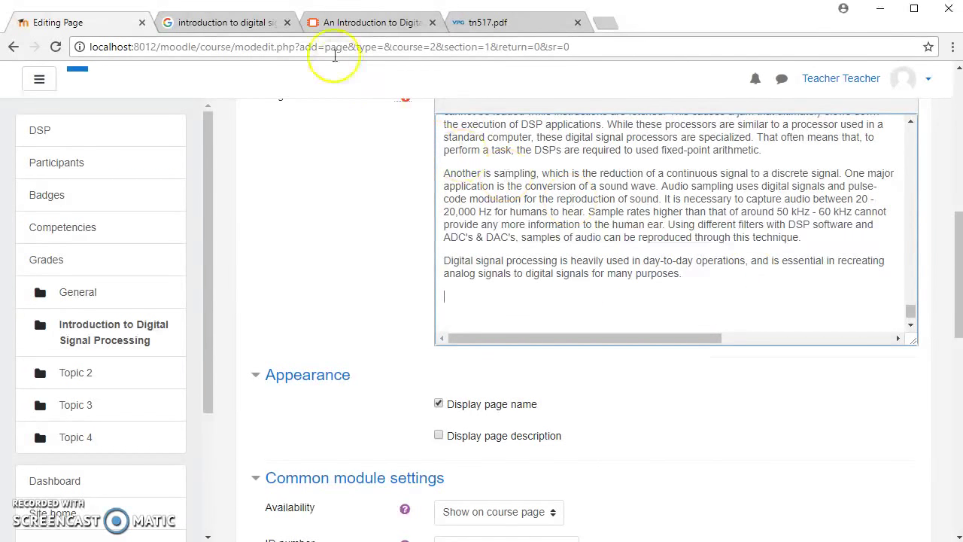
Return to the All About Circuits article, select its web address and close the article
{"action": "left_click", "coordinate": [349, 24]}
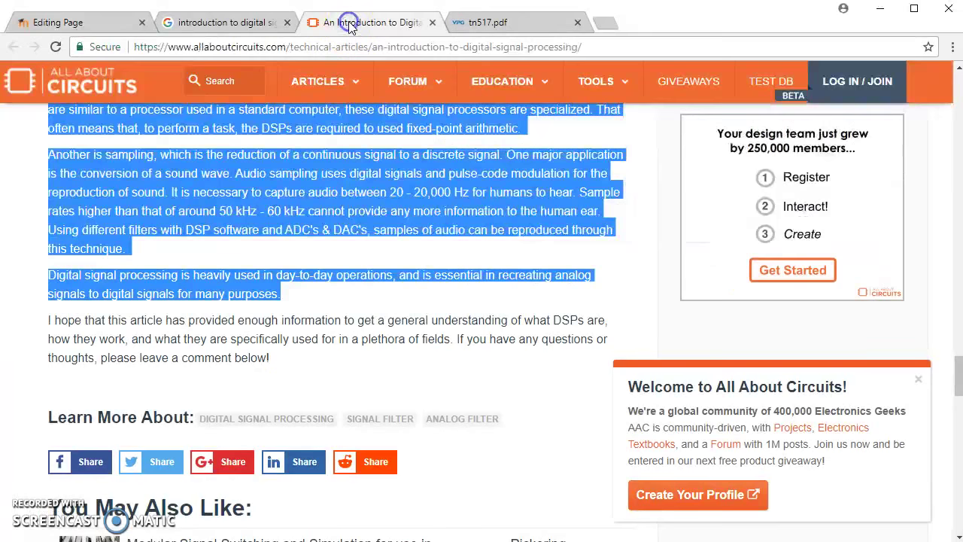
{"action": "left_click", "coordinate": [484, 47]}
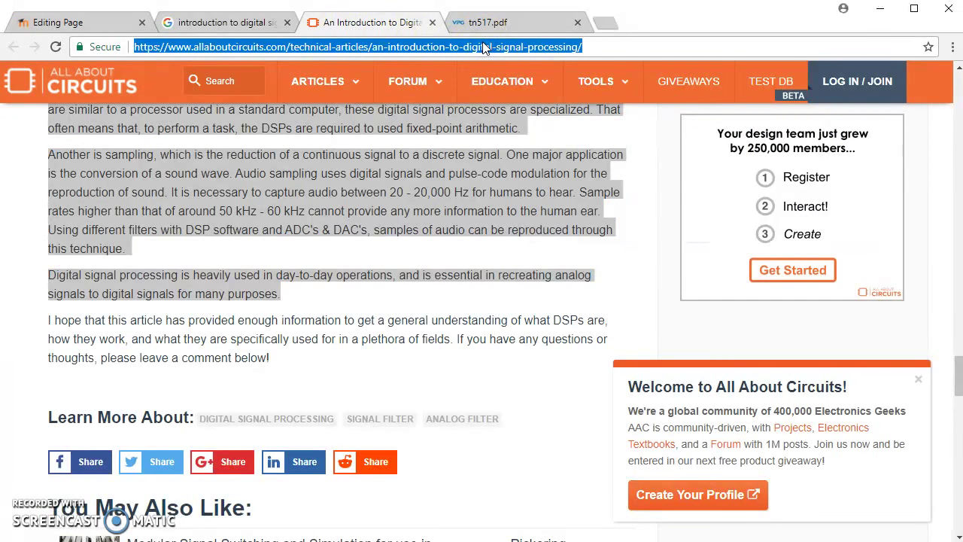
{"action": "left_click", "coordinate": [432, 23]}
Show the Google video results for "introduction to digital signal processing" and look through the listed videos
{"action": "left_click", "coordinate": [225, 24]}
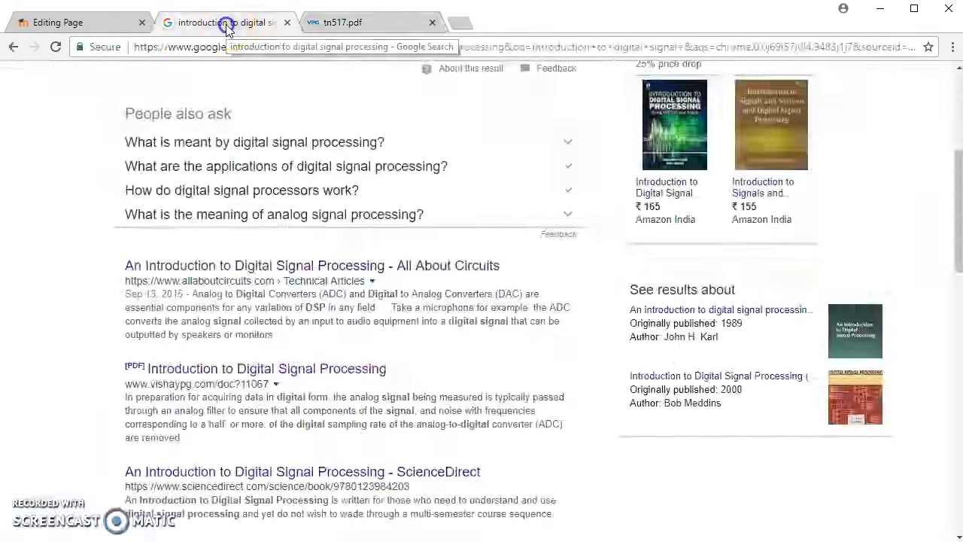
{"action": "left_click", "coordinate": [312, 47]}
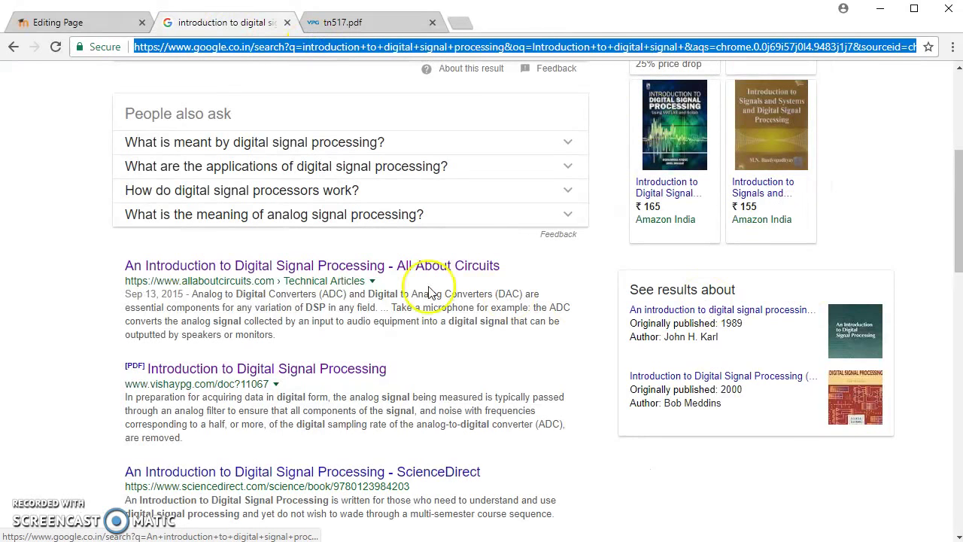
{"action": "scroll", "coordinate": [331, 226], "scroll_direction": "up", "scroll_amount": 4}
{"action": "left_click", "coordinate": [173, 144]}
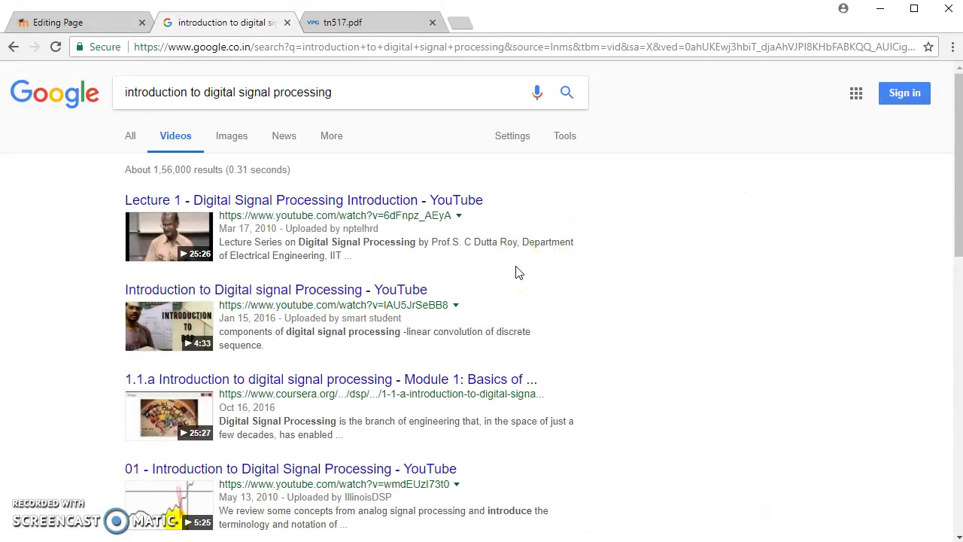
{"action": "scroll", "coordinate": [527, 269], "scroll_direction": "down", "scroll_amount": 1}
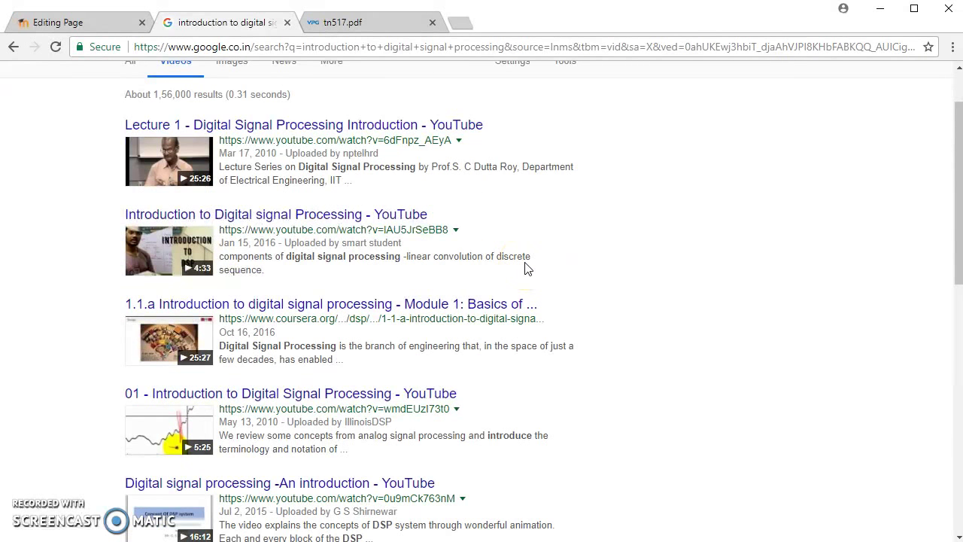
{"action": "scroll", "coordinate": [527, 269], "scroll_direction": "down", "scroll_amount": 1}
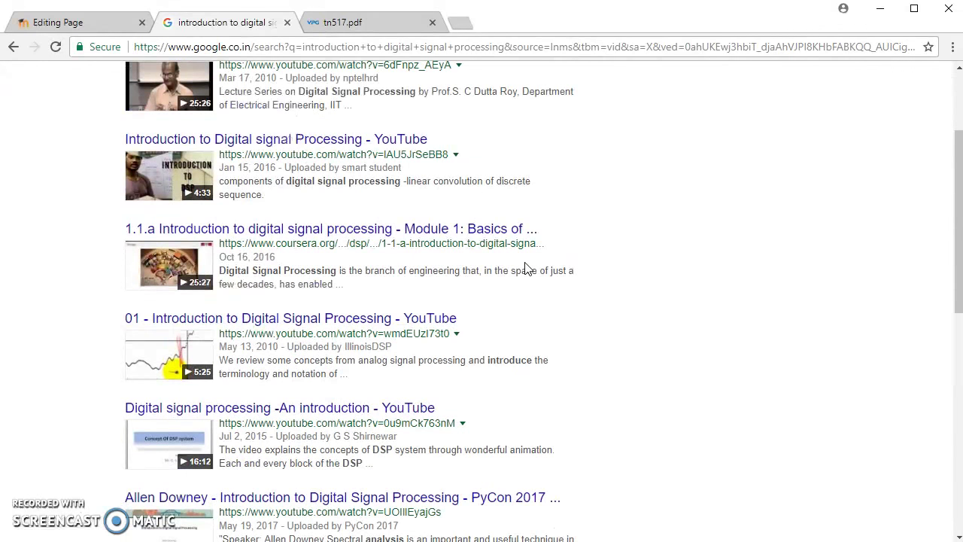
{"action": "scroll", "coordinate": [527, 269], "scroll_direction": "down", "scroll_amount": 1}
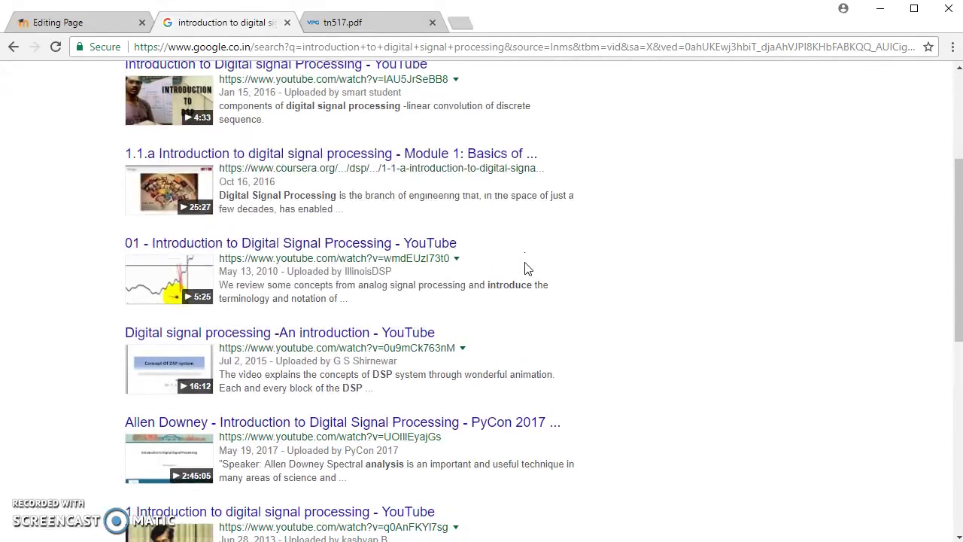
{"action": "right_click", "coordinate": [407, 244]}
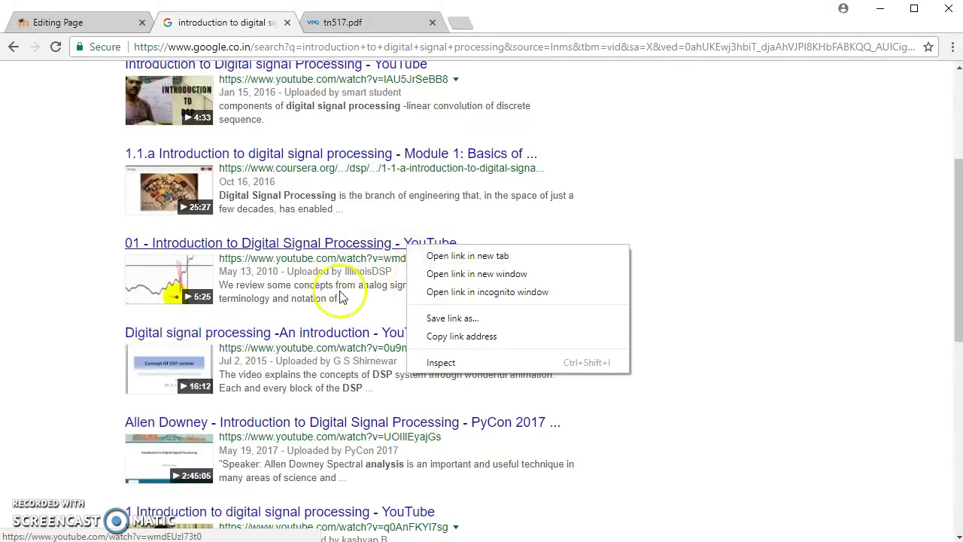
{"action": "left_click", "coordinate": [83, 260]}
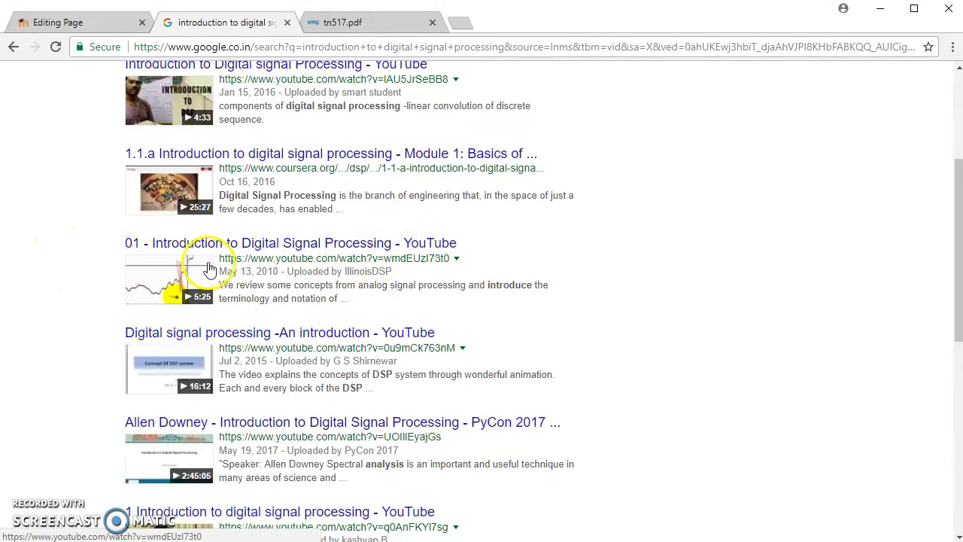
{"action": "left_click", "coordinate": [456, 258]}
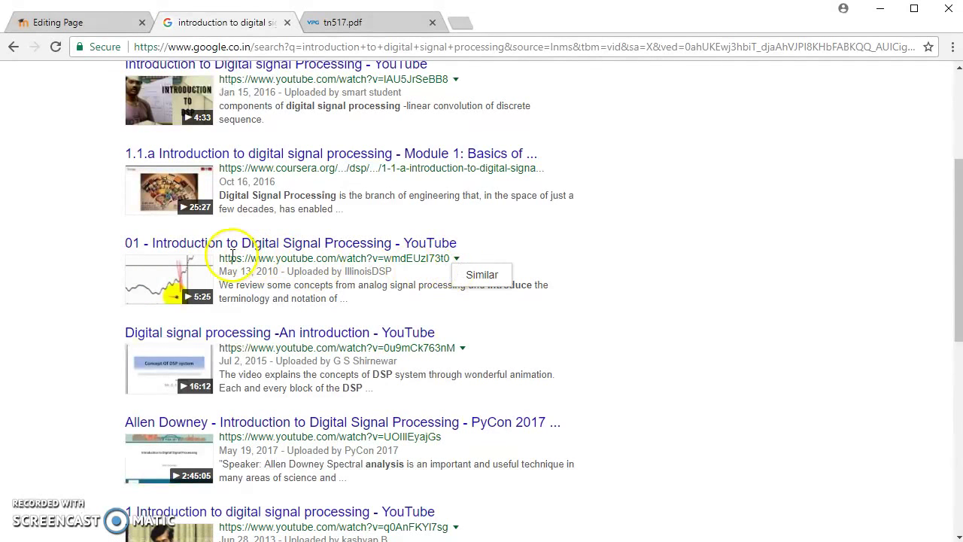
Copy the YouTube address of the "01 - Introduction to Digital Signal Processing" video and paste it below the last paragraph of the Moodle page content
{"action": "left_click_drag", "start_coordinate": [230, 260], "coordinate": [449, 259]}
{"action": "right_click", "coordinate": [444, 258]}
{"action": "left_click", "coordinate": [465, 270]}
{"action": "left_click", "coordinate": [89, 22]}
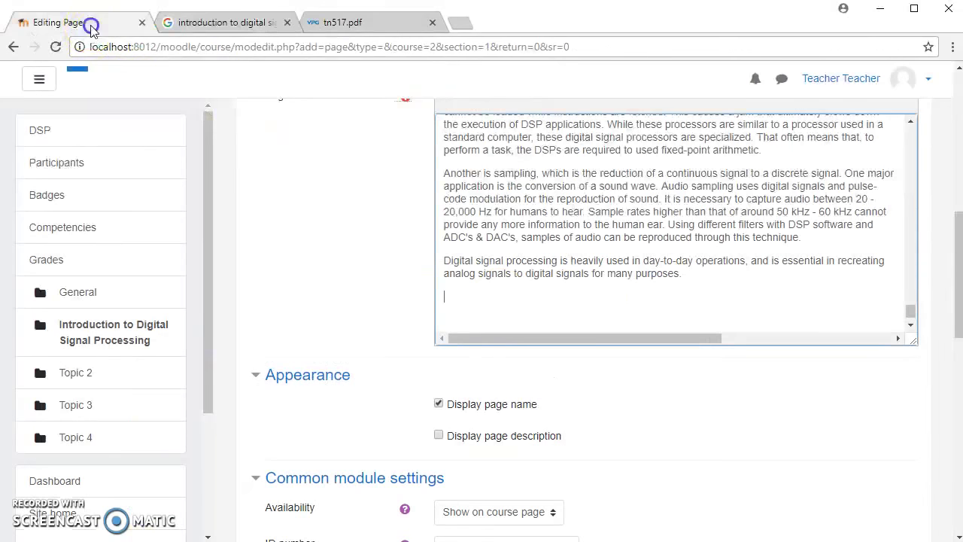
{"action": "key", "text": "ctrl+v"}
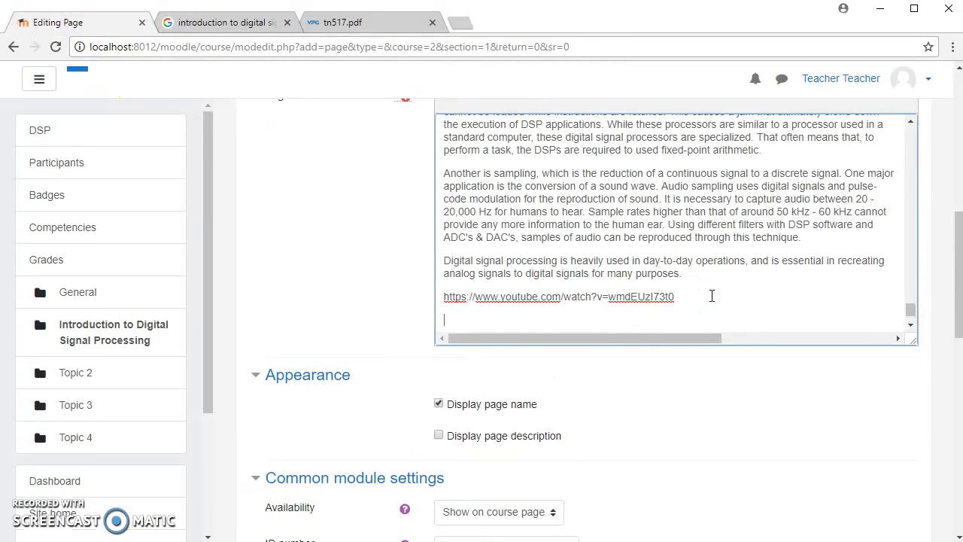
Check the page content back to its first paragraph, then save the page and display it
{"action": "scroll", "coordinate": [713, 296], "scroll_direction": "up", "scroll_amount": 15}
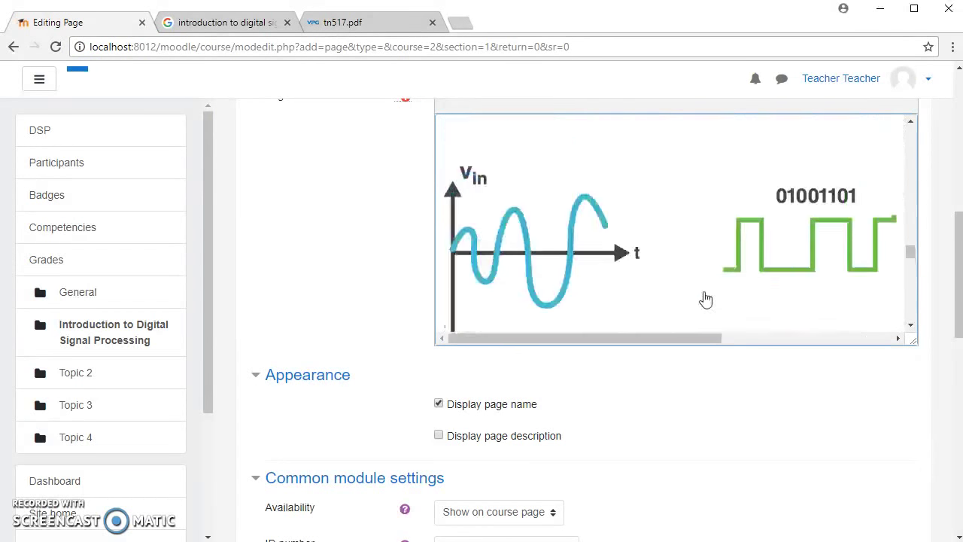
{"action": "scroll", "coordinate": [700, 295], "scroll_direction": "up", "scroll_amount": 5}
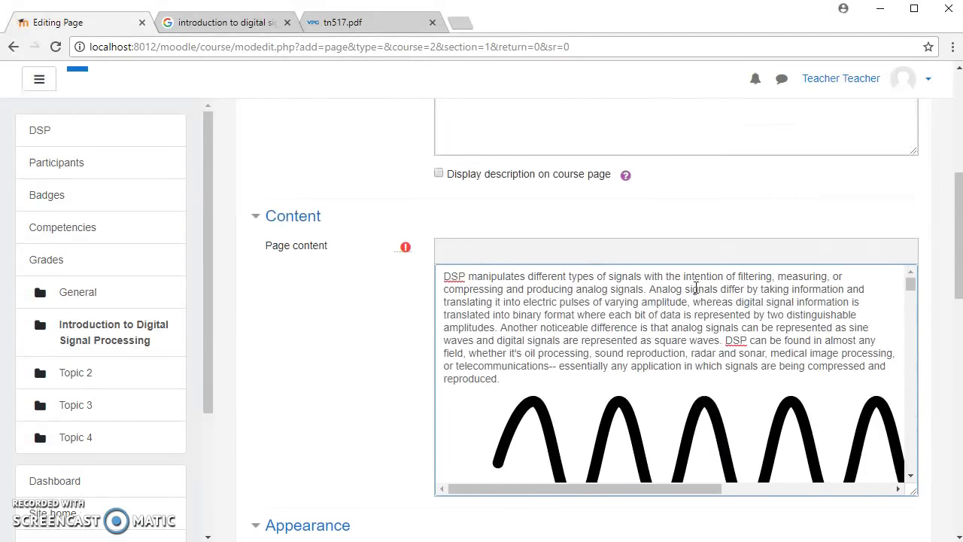
{"action": "scroll", "coordinate": [694, 293], "scroll_direction": "down", "scroll_amount": 10}
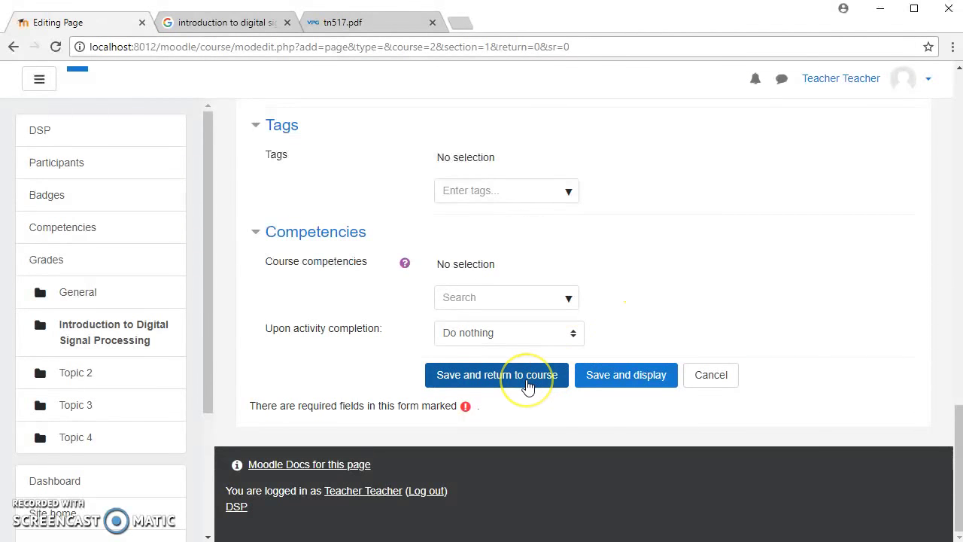
{"action": "left_click", "coordinate": [621, 380]}
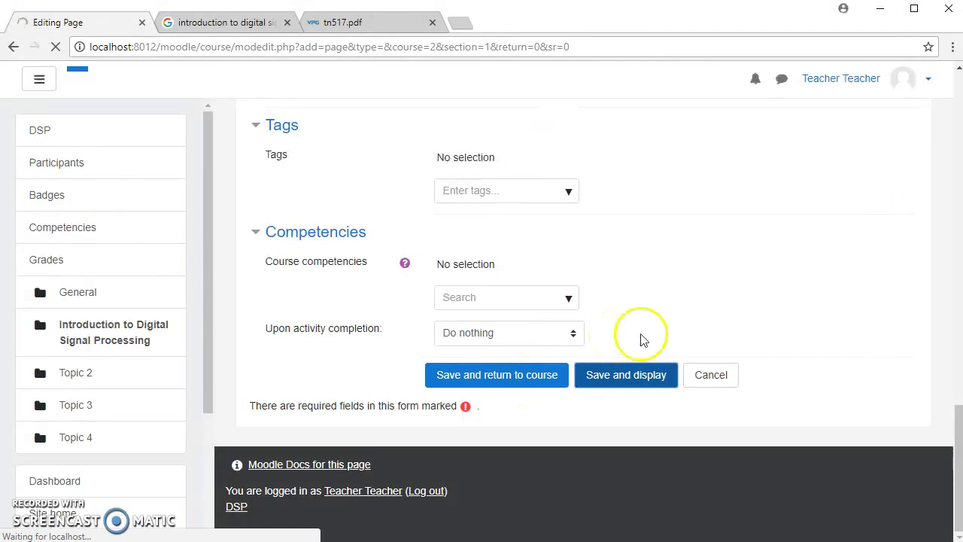
Look through the saved Introduction to Digital Signal Processing page, examining its text, its images and the YouTube address at the end
{"action": "scroll", "coordinate": [684, 239], "scroll_direction": "up", "scroll_amount": 15}
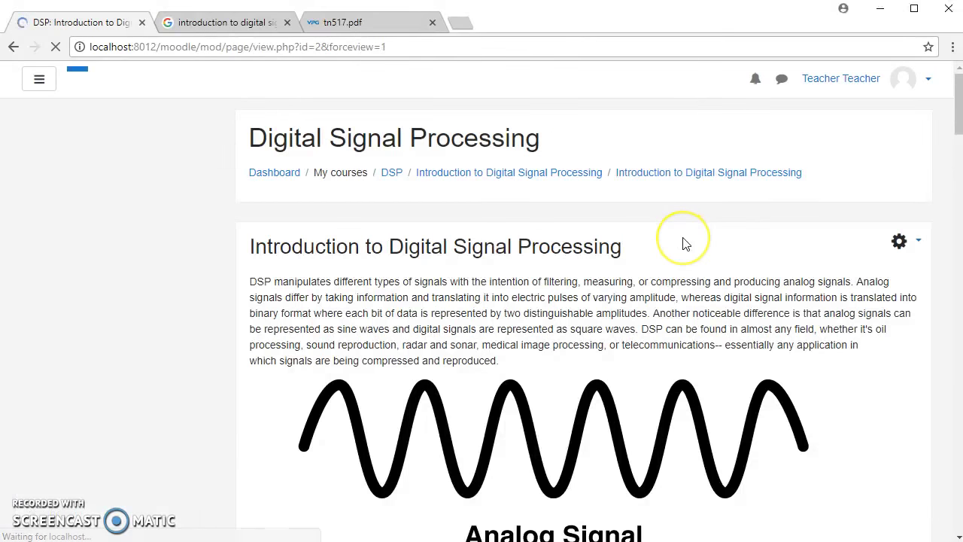
{"action": "scroll", "coordinate": [677, 232], "scroll_direction": "down", "scroll_amount": 20}
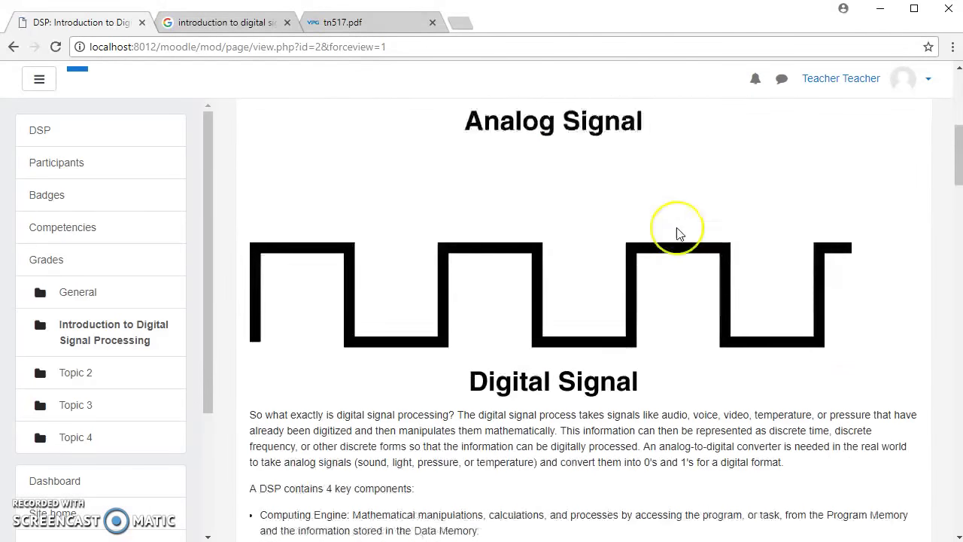
{"action": "scroll", "coordinate": [677, 233], "scroll_direction": "down", "scroll_amount": 20}
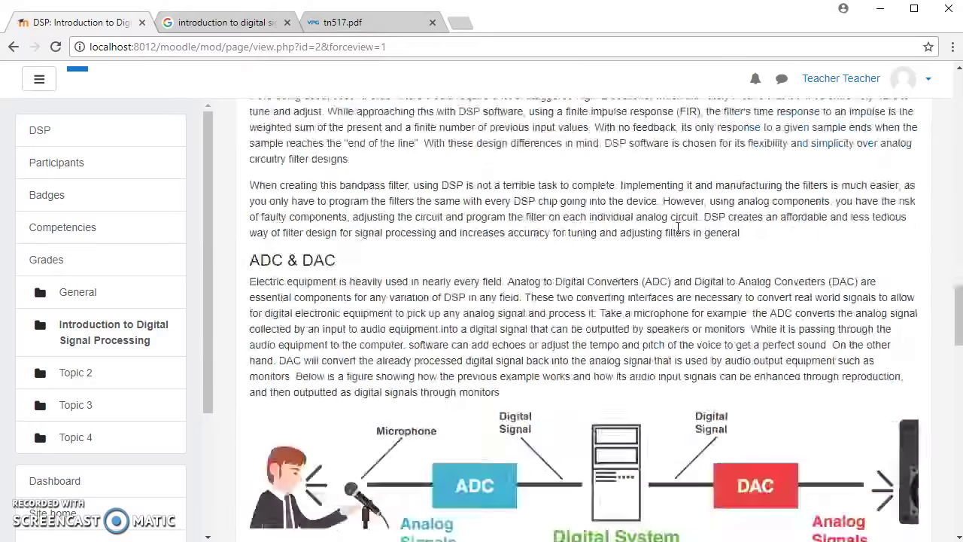
{"action": "scroll", "coordinate": [685, 241], "scroll_direction": "down", "scroll_amount": 2}
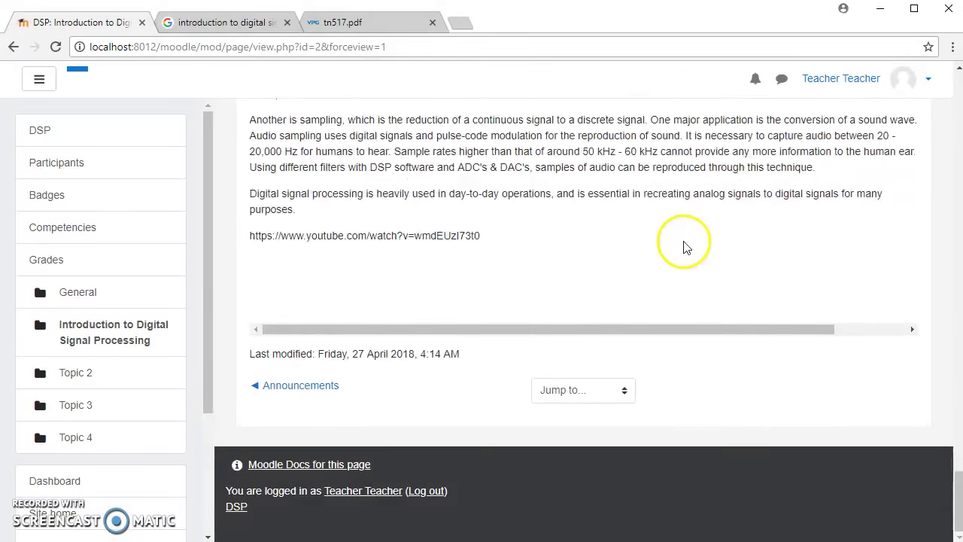
{"action": "triple_click", "coordinate": [431, 235]}
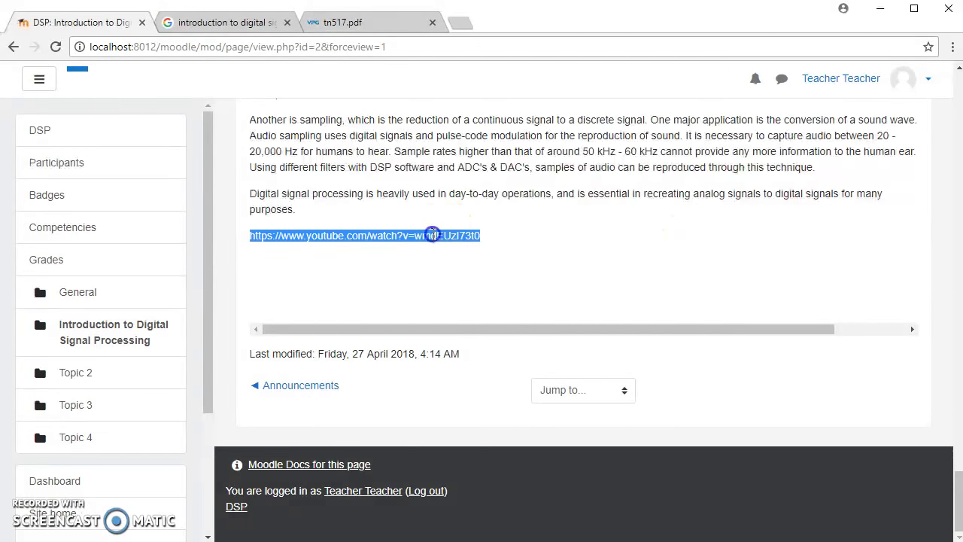
{"action": "left_click", "coordinate": [570, 242]}
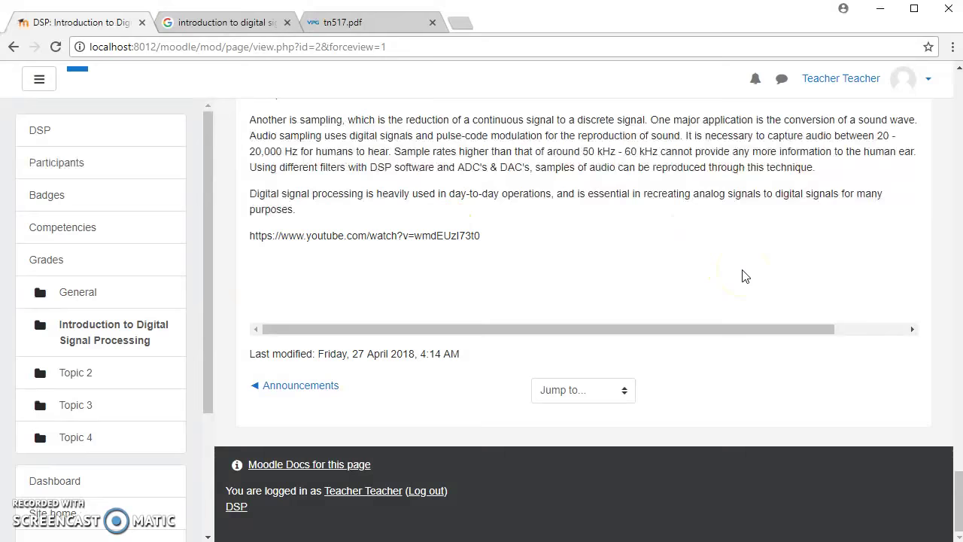
{"action": "scroll", "coordinate": [745, 276], "scroll_direction": "up", "scroll_amount": 1}
{"action": "scroll", "coordinate": [744, 271], "scroll_direction": "up", "scroll_amount": 20}
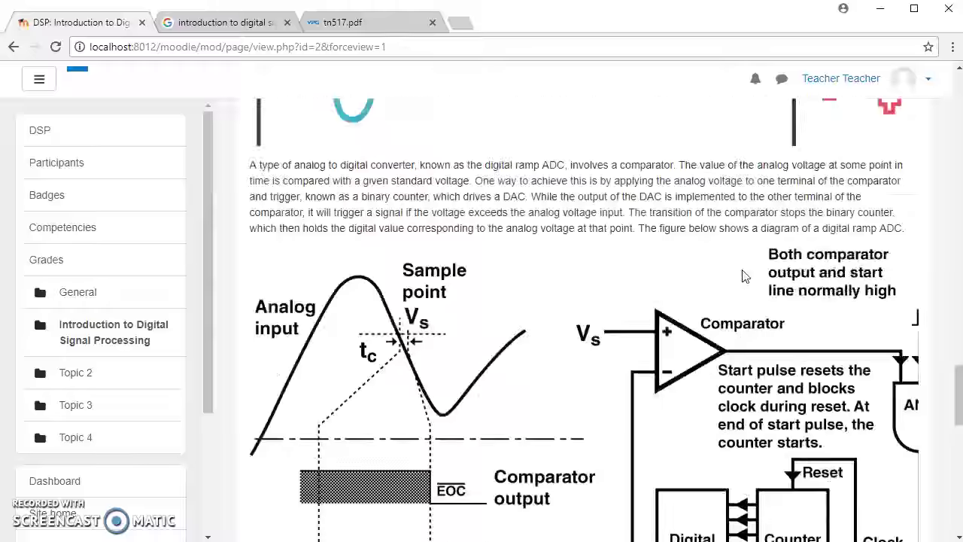
{"action": "scroll", "coordinate": [744, 274], "scroll_direction": "up", "scroll_amount": 7}
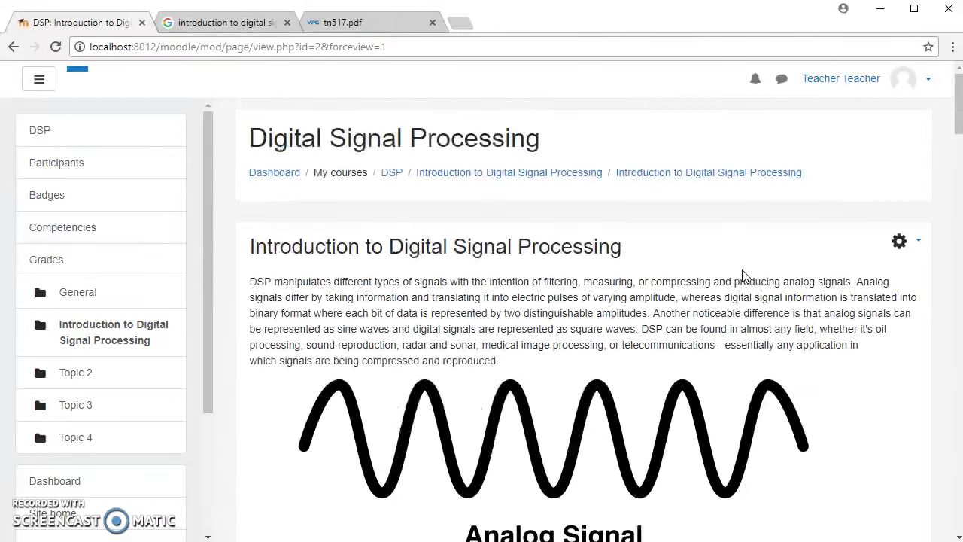
Return from the page to the Introduction to Digital Signal Processing section of the course
{"action": "left_click", "coordinate": [911, 246]}
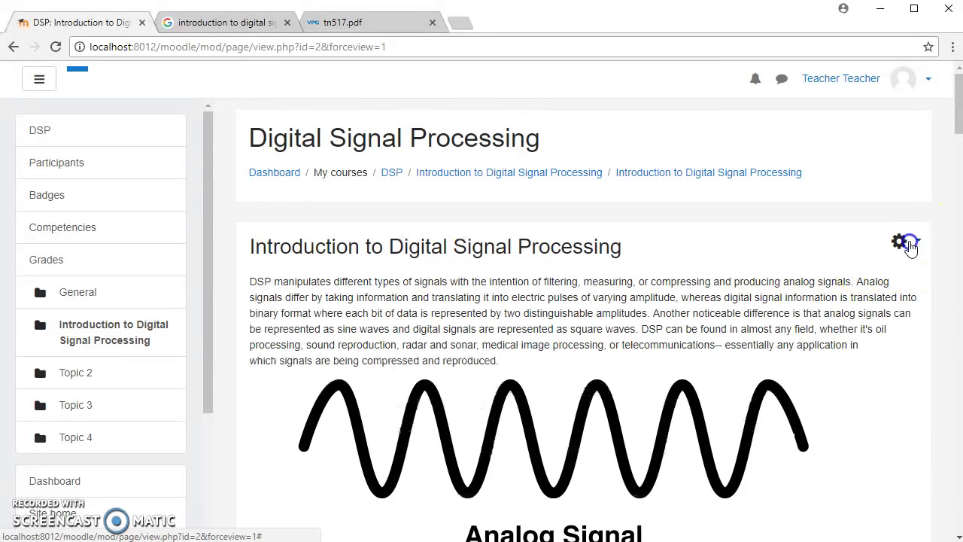
{"action": "left_click", "coordinate": [553, 279]}
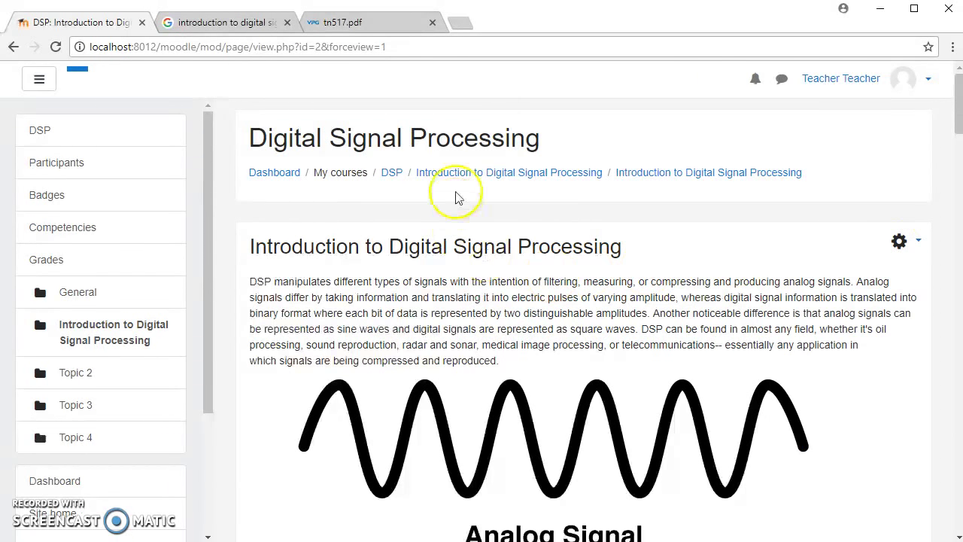
{"action": "left_click", "coordinate": [477, 173]}
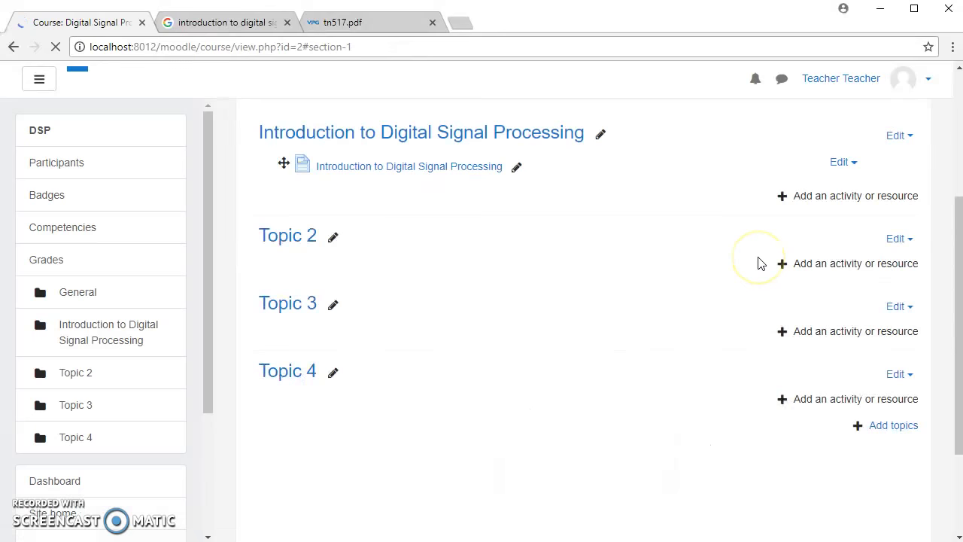
{"action": "scroll", "coordinate": [573, 276], "scroll_direction": "up", "scroll_amount": 1}
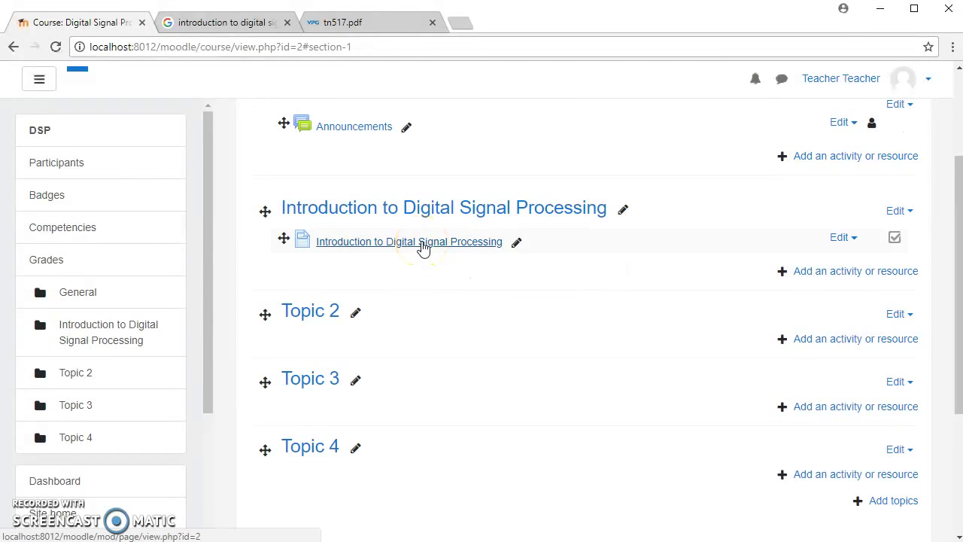
View the course's Announcements forum, then jump from it directly to the Introduction to Digital Signal Processing page
{"action": "left_click", "coordinate": [378, 130]}
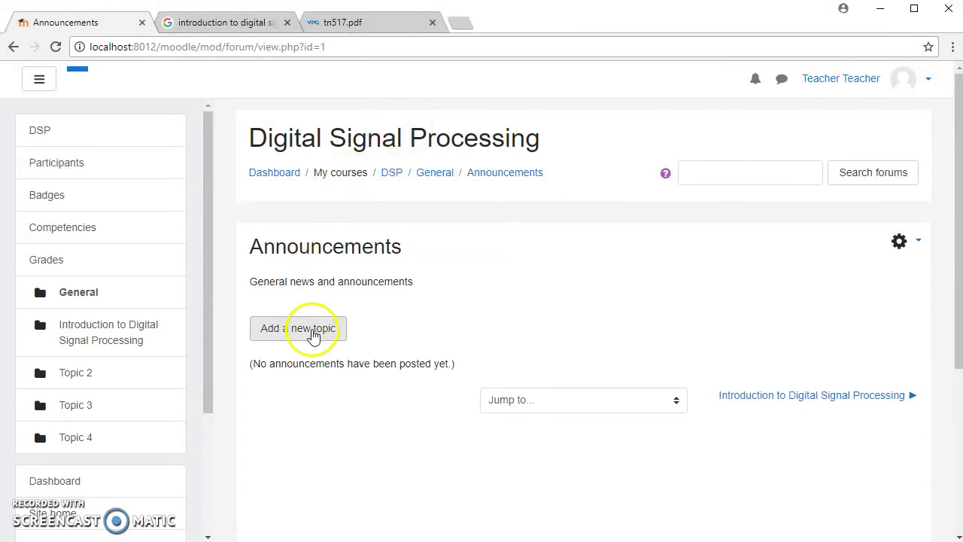
{"action": "left_click", "coordinate": [675, 405]}
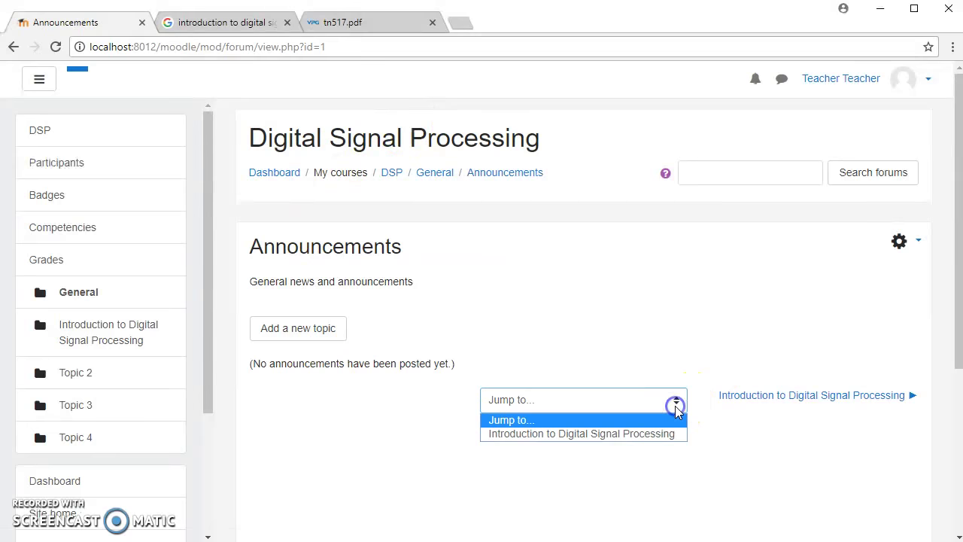
{"action": "left_click", "coordinate": [675, 406]}
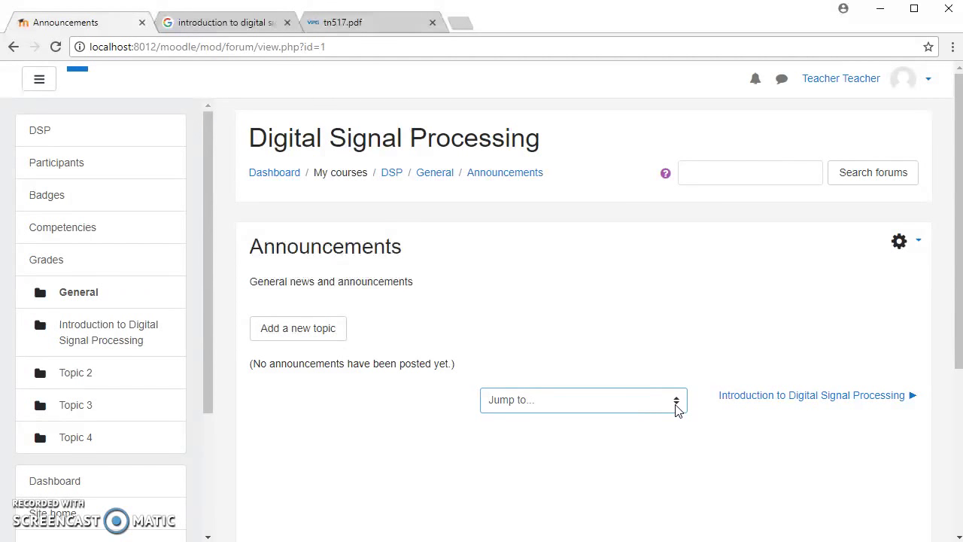
{"action": "left_click", "coordinate": [676, 405]}
{"action": "left_click", "coordinate": [671, 435]}
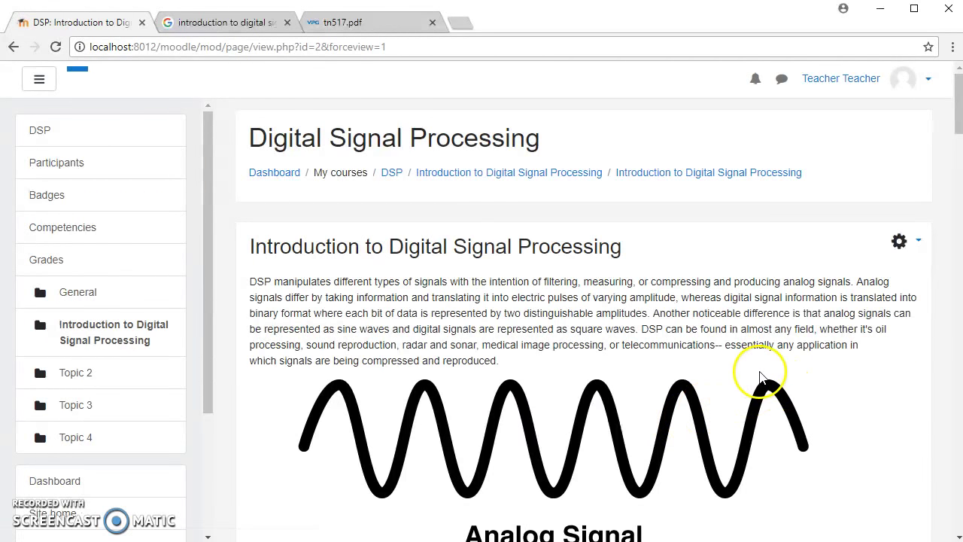
Review the page to its end, go back to the Announcements forum and return to the DSP course page
{"action": "scroll", "coordinate": [775, 371], "scroll_direction": "down", "scroll_amount": 20}
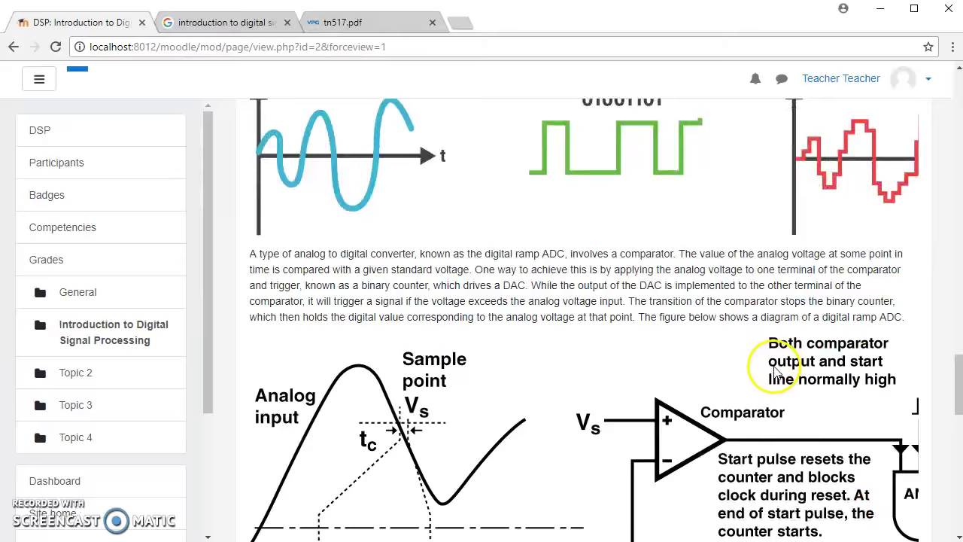
{"action": "scroll", "coordinate": [775, 370], "scroll_direction": "down", "scroll_amount": 5}
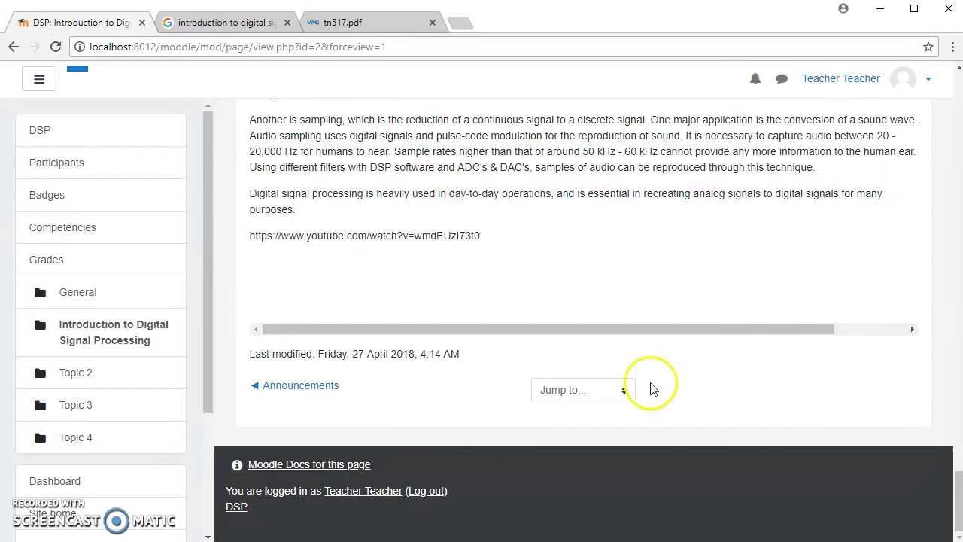
{"action": "left_click", "coordinate": [301, 387]}
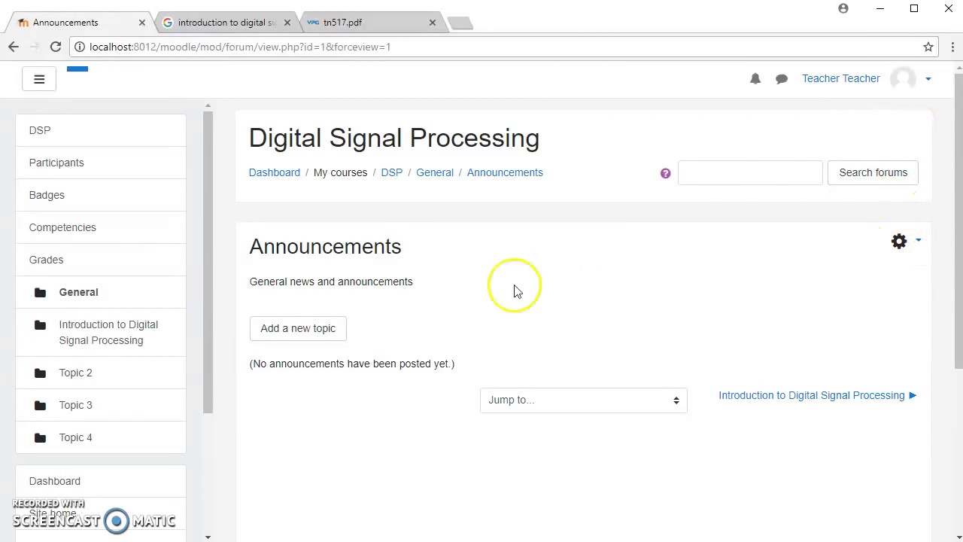
{"action": "left_click", "coordinate": [389, 174]}
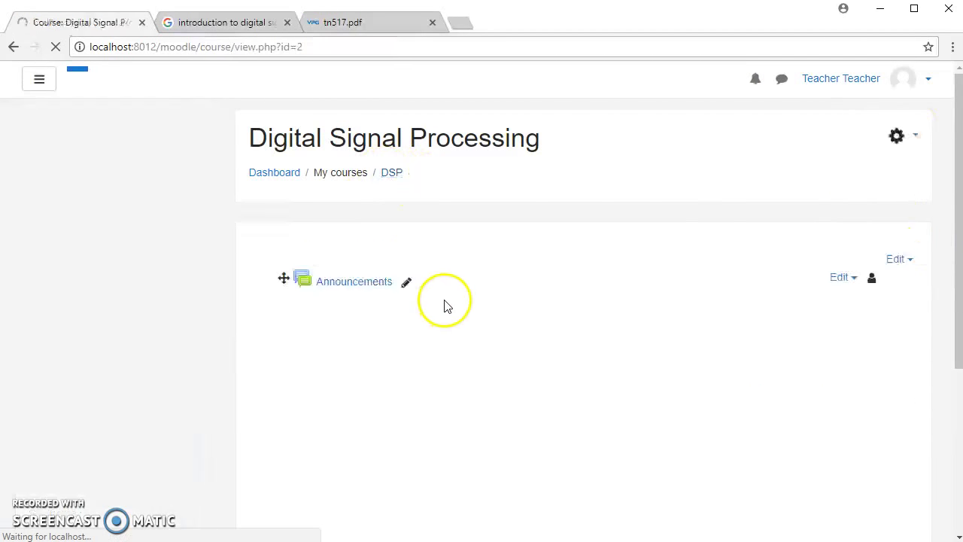
Leave the Announcements name as it is and look through the activities and resources that can be added to the course's general section
{"action": "left_click", "coordinate": [407, 284]}
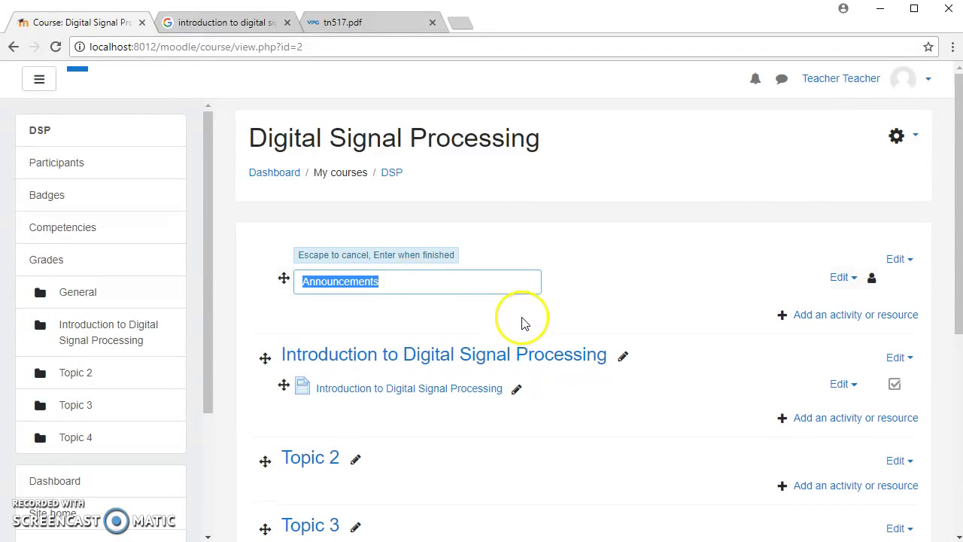
{"action": "key", "text": "Return"}
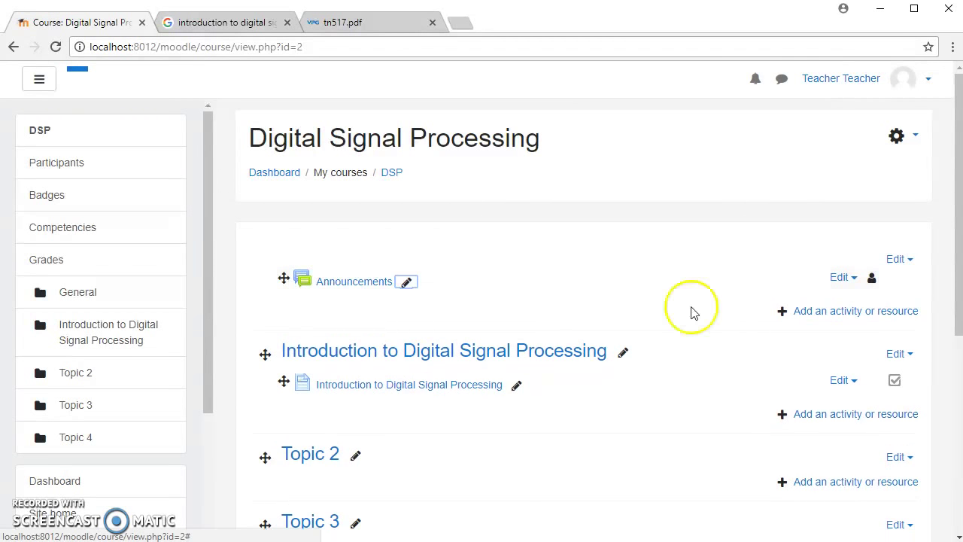
{"action": "left_click", "coordinate": [834, 311]}
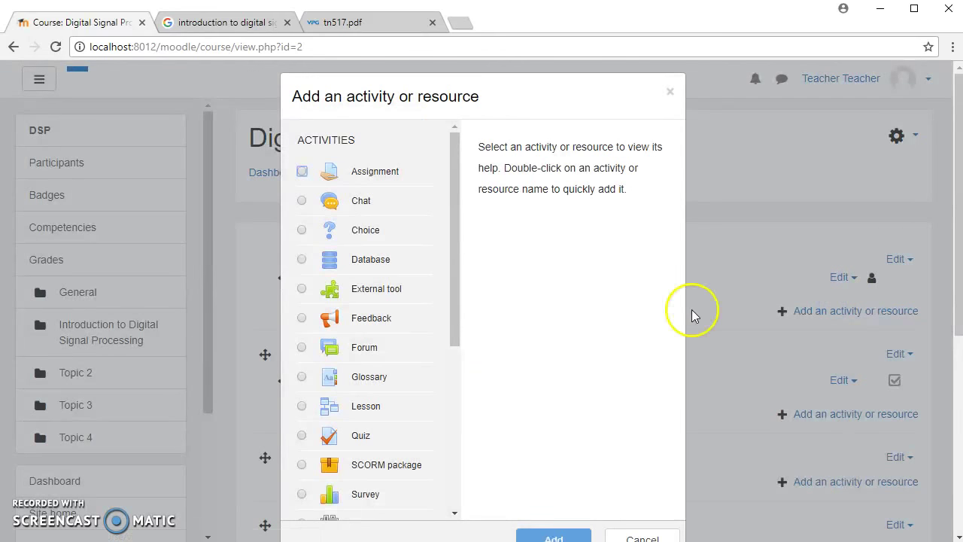
{"action": "left_click_drag", "start_coordinate": [457, 205], "coordinate": [459, 118]}
{"action": "left_click", "coordinate": [455, 164]}
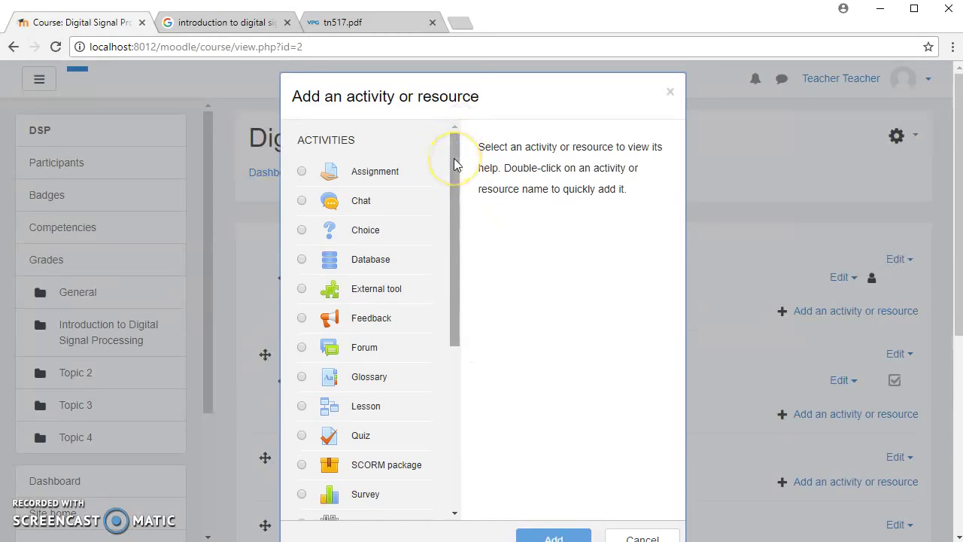
{"action": "left_click_drag", "start_coordinate": [454, 158], "coordinate": [457, 386]}
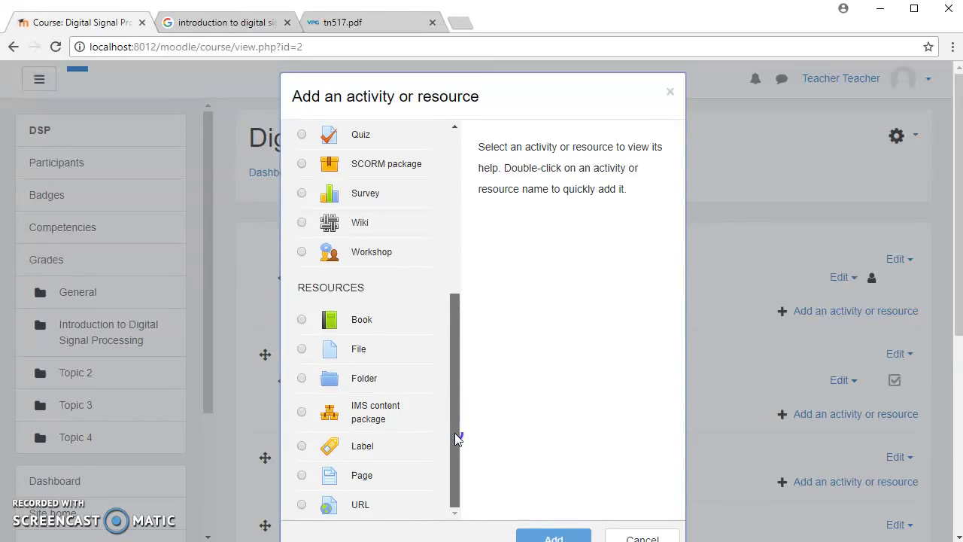
{"action": "left_click_drag", "start_coordinate": [454, 429], "coordinate": [443, 134]}
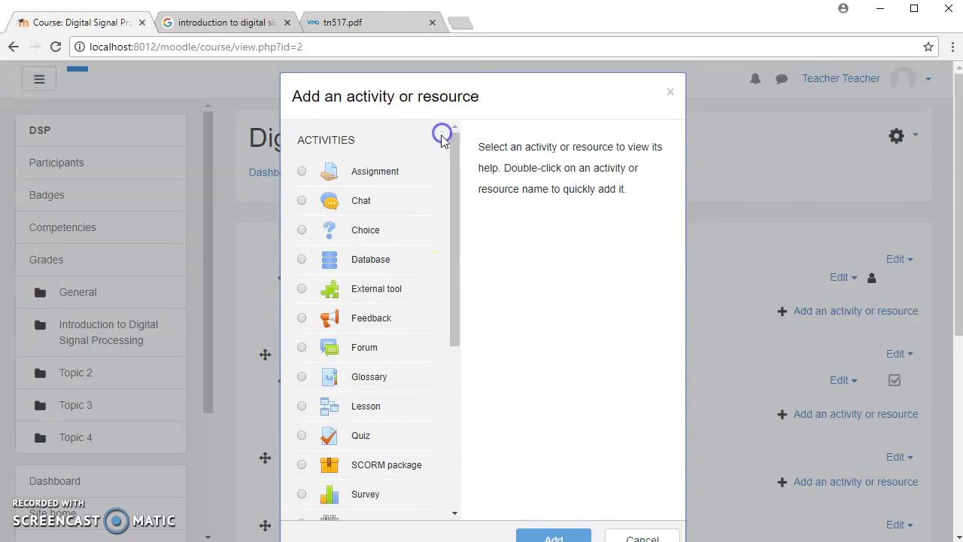
Check the list of available activities and resources once more and close it without adding anything
{"action": "scroll", "coordinate": [559, 305], "scroll_direction": "down", "scroll_amount": 5}
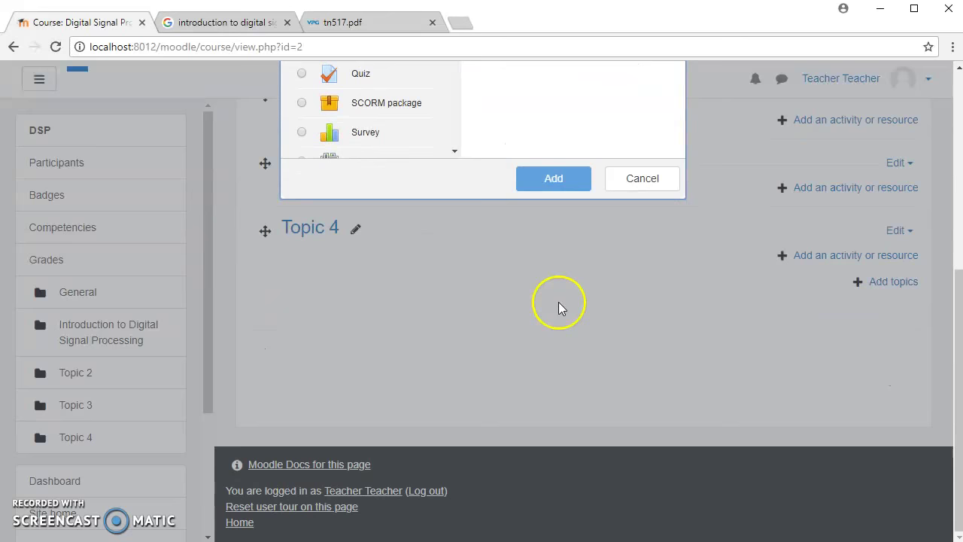
{"action": "scroll", "coordinate": [560, 302], "scroll_direction": "up", "scroll_amount": 5}
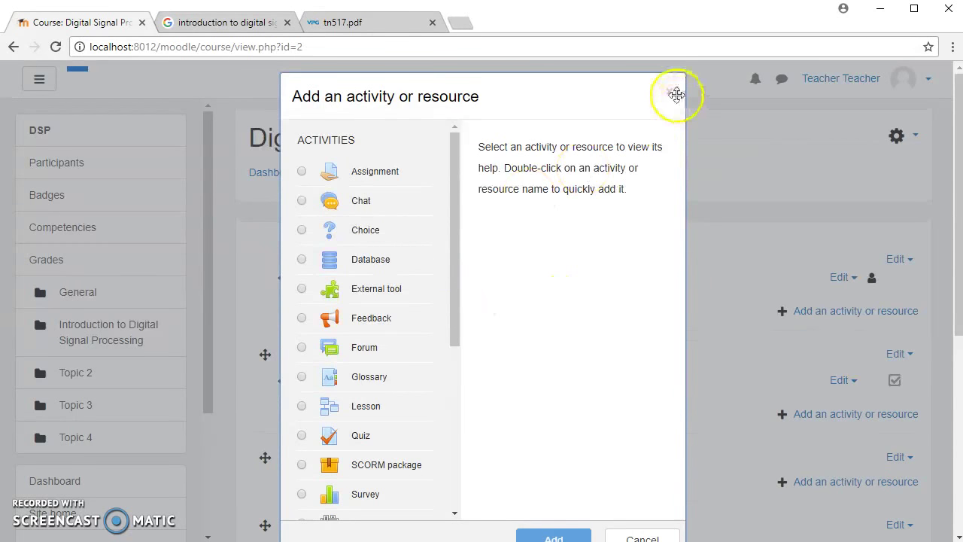
{"action": "left_click", "coordinate": [672, 95]}
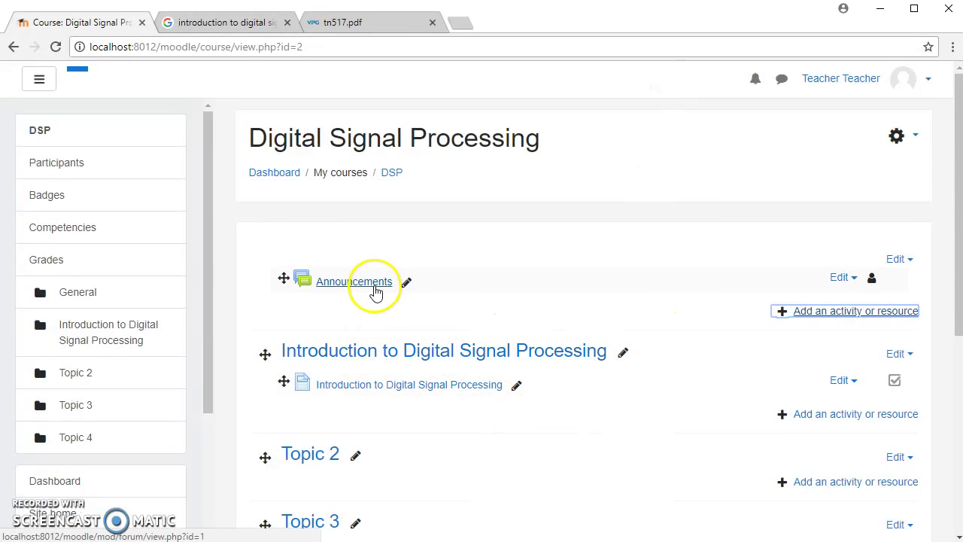
Duplicate the Announcements forum in the course's general section and wait until the copy has loaded
{"action": "left_click", "coordinate": [849, 279]}
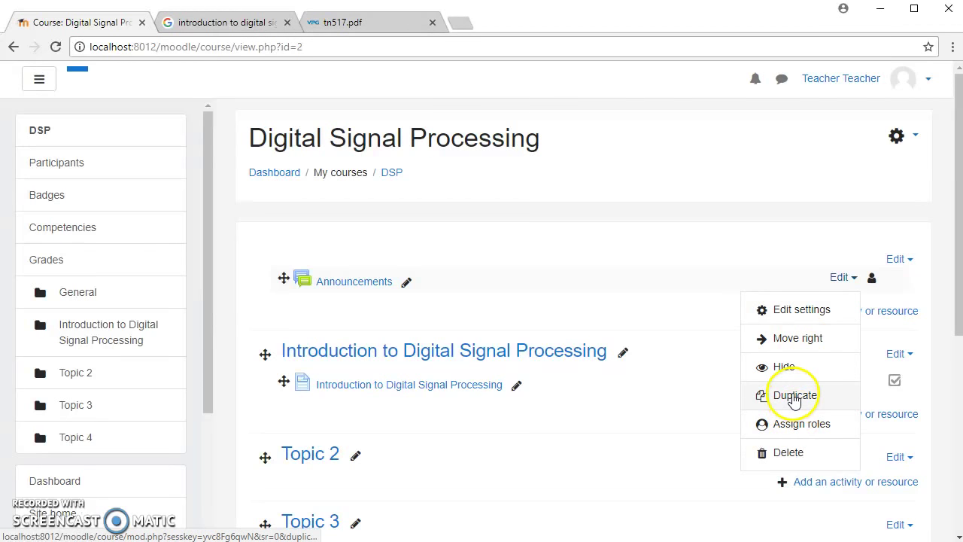
{"action": "left_click", "coordinate": [793, 399]}
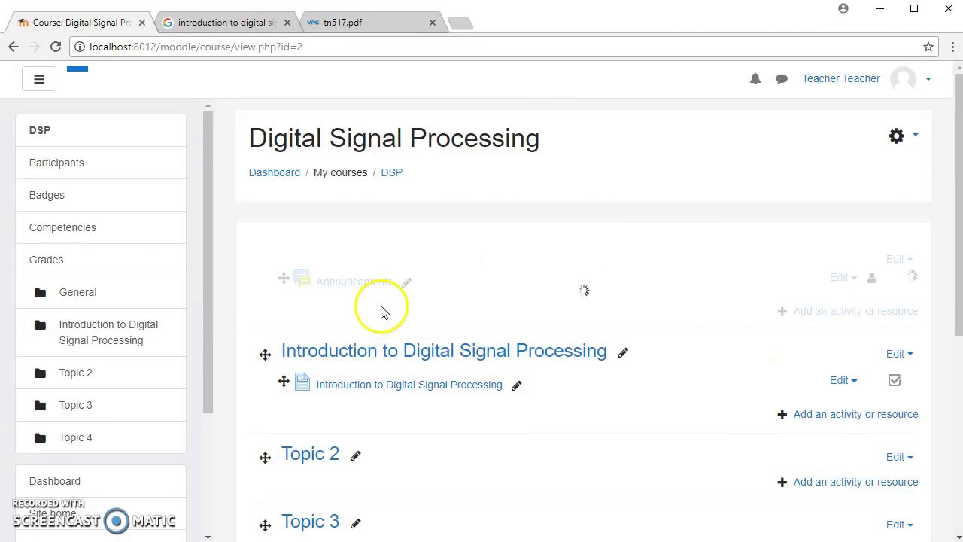
{"action": "left_click", "coordinate": [409, 287]}
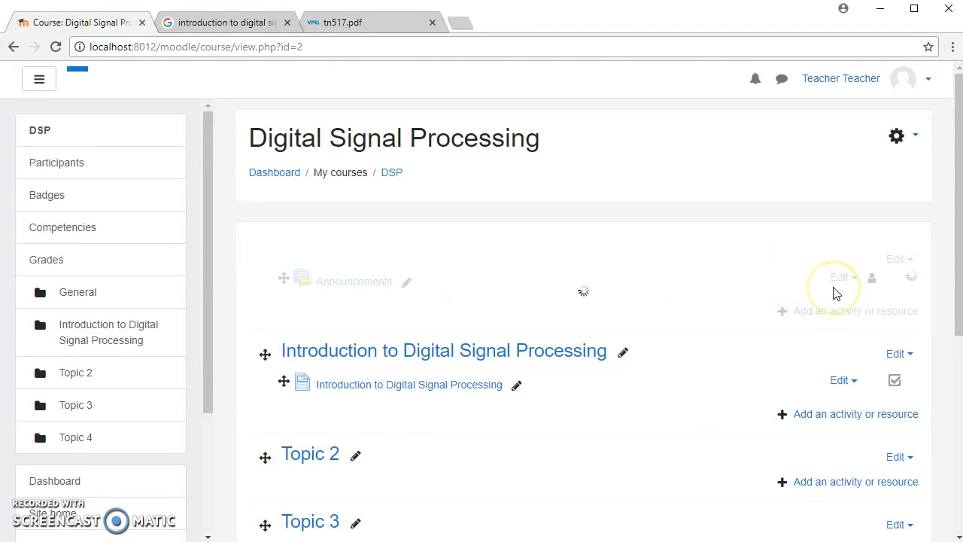
{"action": "scroll", "coordinate": [834, 293], "scroll_direction": "down", "scroll_amount": 2}
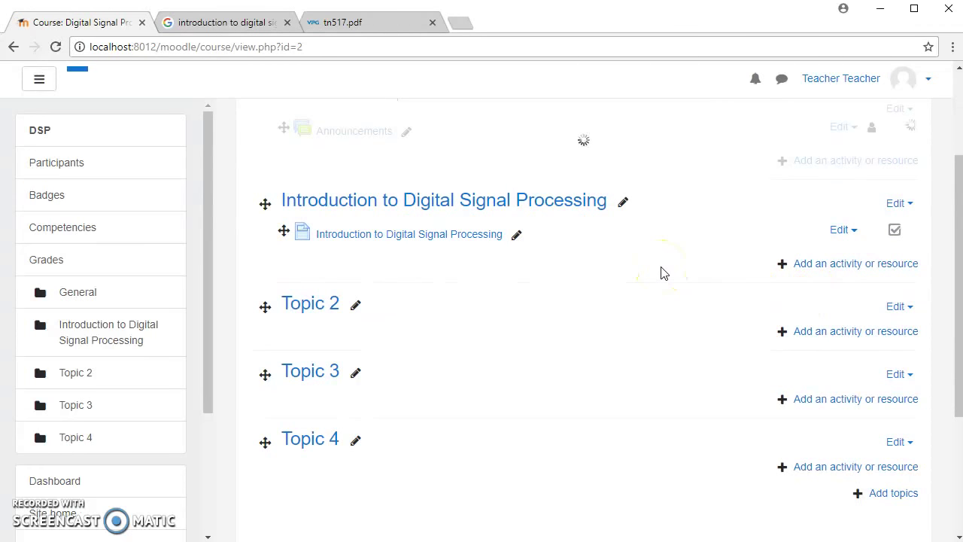
{"action": "scroll", "coordinate": [662, 273], "scroll_direction": "up", "scroll_amount": 2}
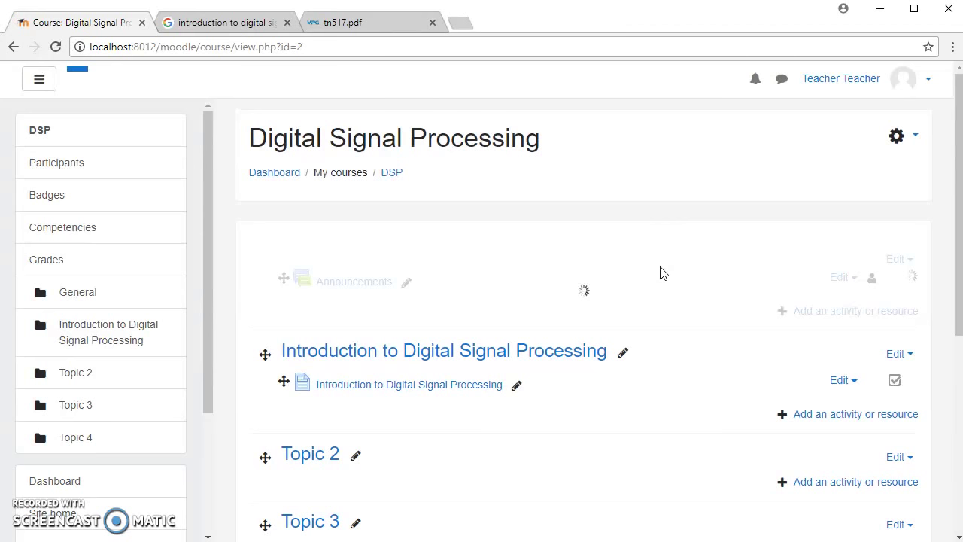
{"action": "scroll", "coordinate": [663, 273], "scroll_direction": "down", "scroll_amount": 2}
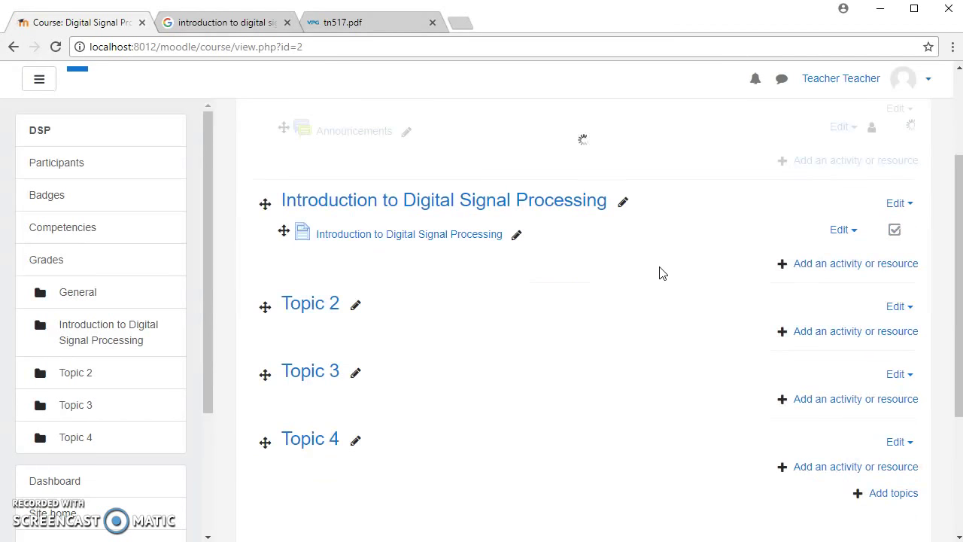
{"action": "scroll", "coordinate": [662, 269], "scroll_direction": "down", "scroll_amount": 3}
{"action": "scroll", "coordinate": [663, 269], "scroll_direction": "up", "scroll_amount": 5}
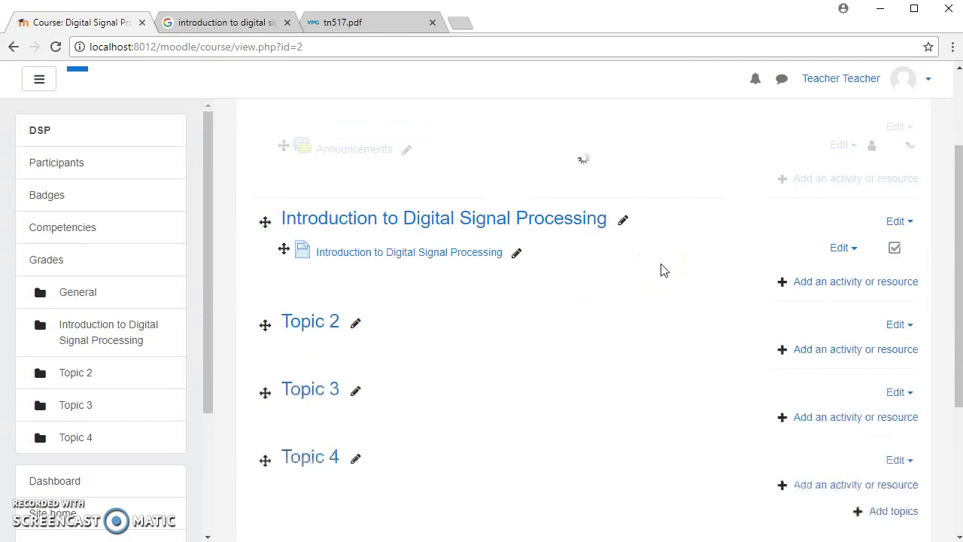
{"action": "scroll", "coordinate": [662, 271], "scroll_direction": "down", "scroll_amount": 3}
{"action": "scroll", "coordinate": [666, 275], "scroll_direction": "up", "scroll_amount": 3}
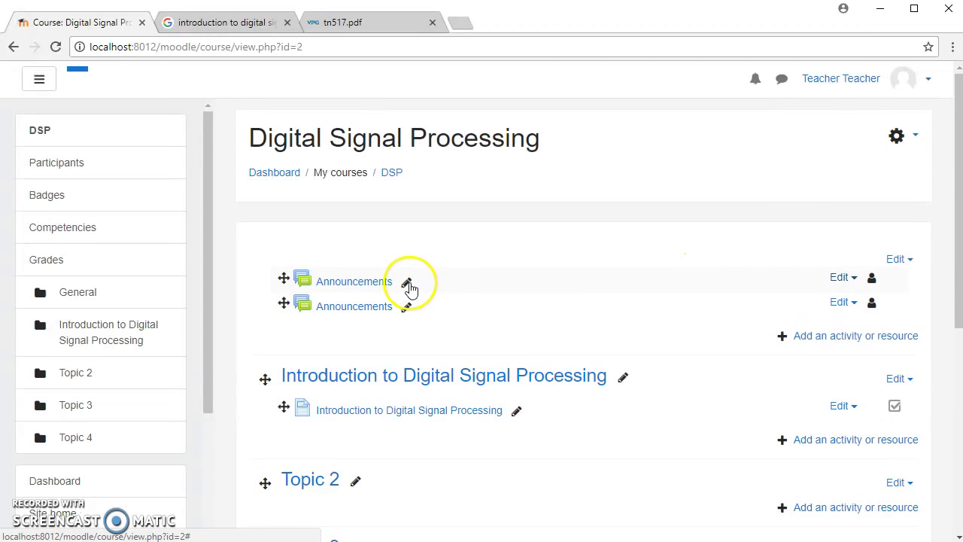
Try to rename the first Announcements forum in the general section, entering "Complete the" as its new title
{"action": "left_click", "coordinate": [407, 281]}
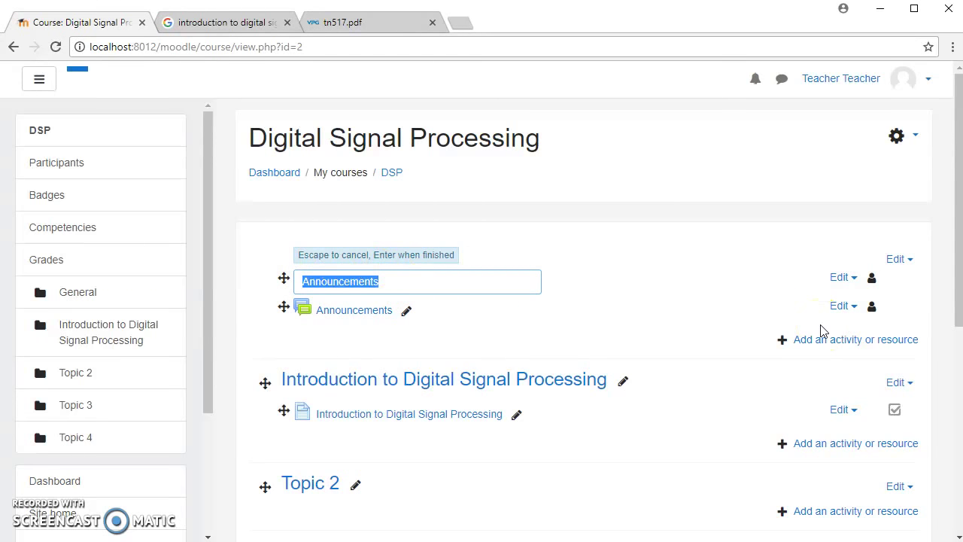
{"action": "type", "text": "Complete the"}
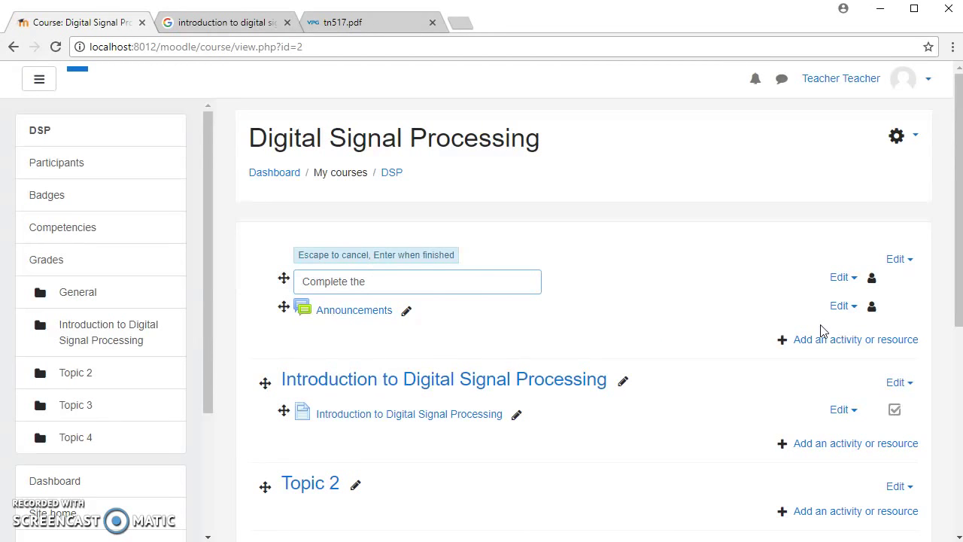
{"action": "left_click", "coordinate": [482, 382]}
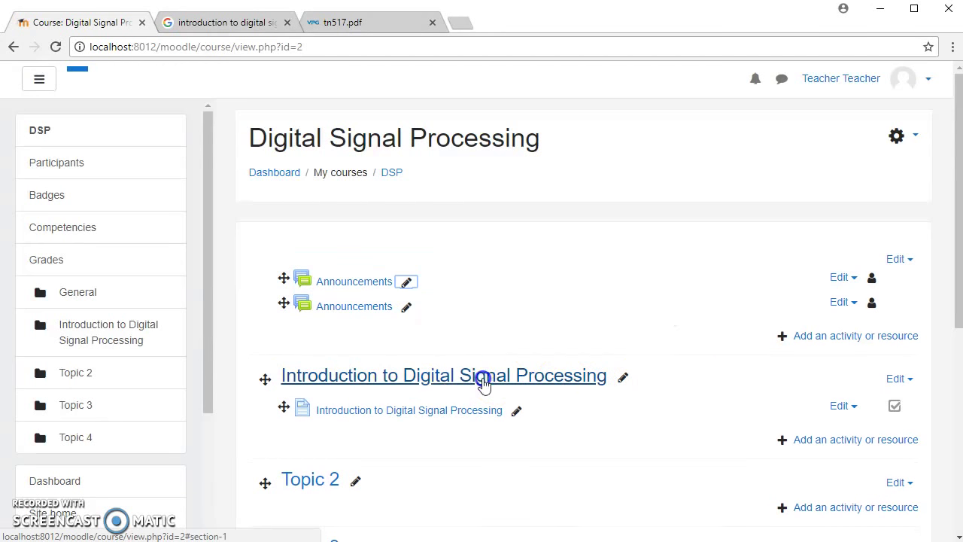